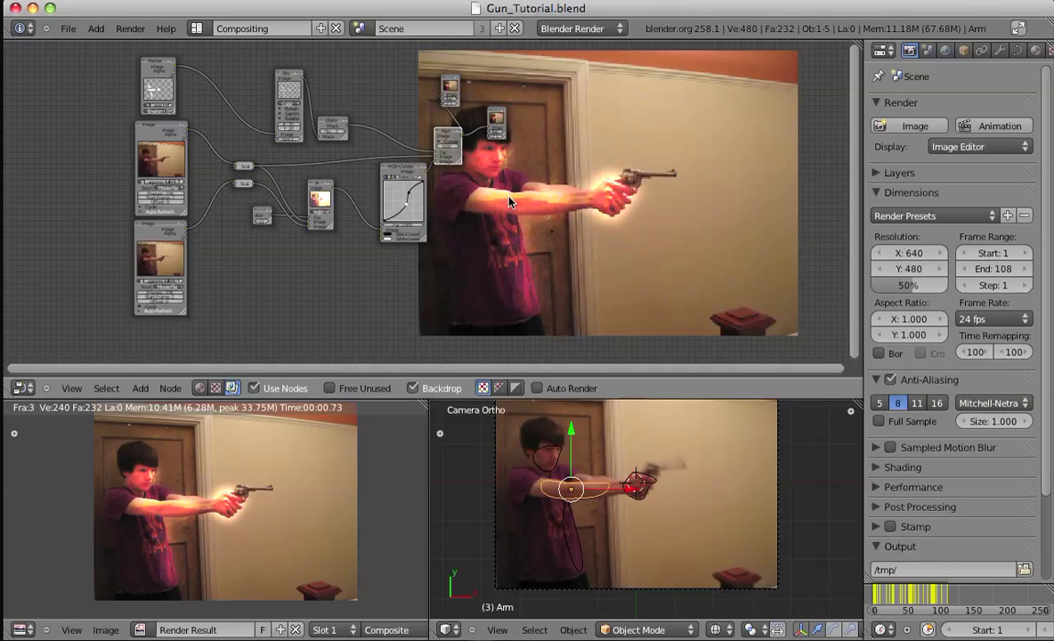
Switch to the Default screen layout and deselect all objects in the camera view.
{"action": "key", "text": "a"}
{"action": "key", "text": "a"}
{"action": "middle_click_drag", "start_coordinate": [379, 263], "coordinate": [370, 246]}
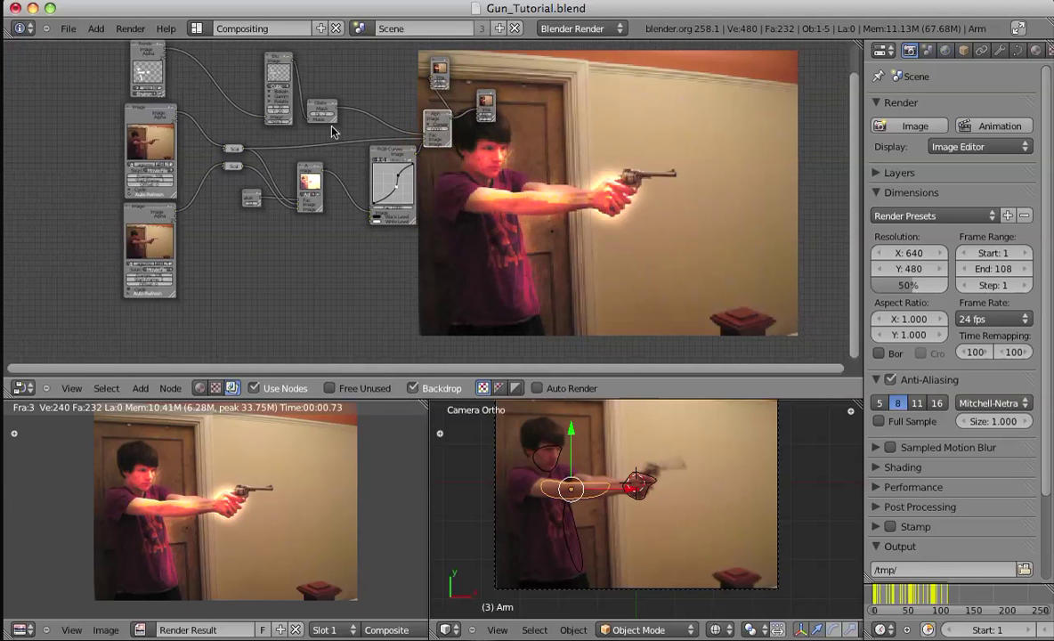
{"action": "left_click", "coordinate": [197, 29]}
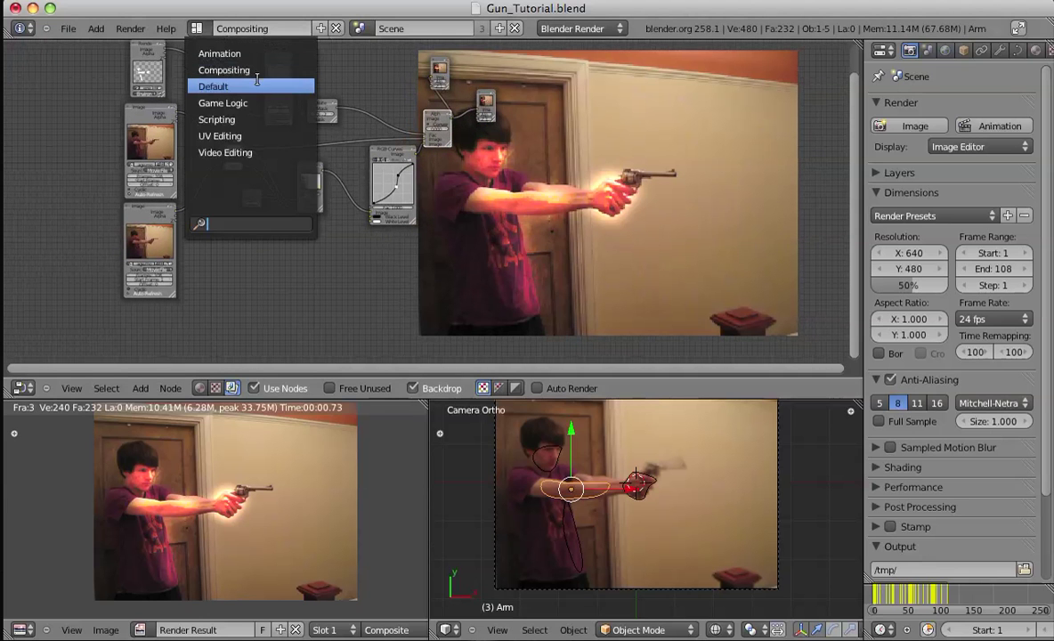
{"action": "left_click", "coordinate": [253, 86]}
{"action": "middle_click_drag", "start_coordinate": [450, 219], "coordinate": [419, 206], "text": "shift"}
{"action": "key", "text": "a"}
{"action": "middle_click_drag", "start_coordinate": [477, 280], "coordinate": [493, 273], "text": "shift"}
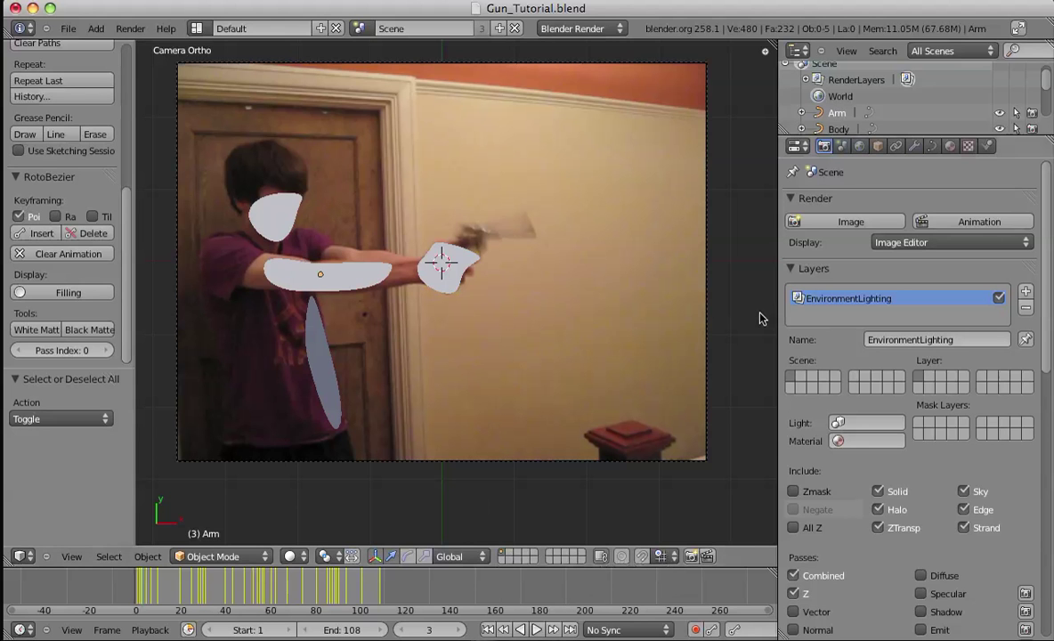
Show only scene layer 2 and add a render layer named Muzzle Flash that renders only layer 2.
{"action": "left_click", "coordinate": [523, 550]}
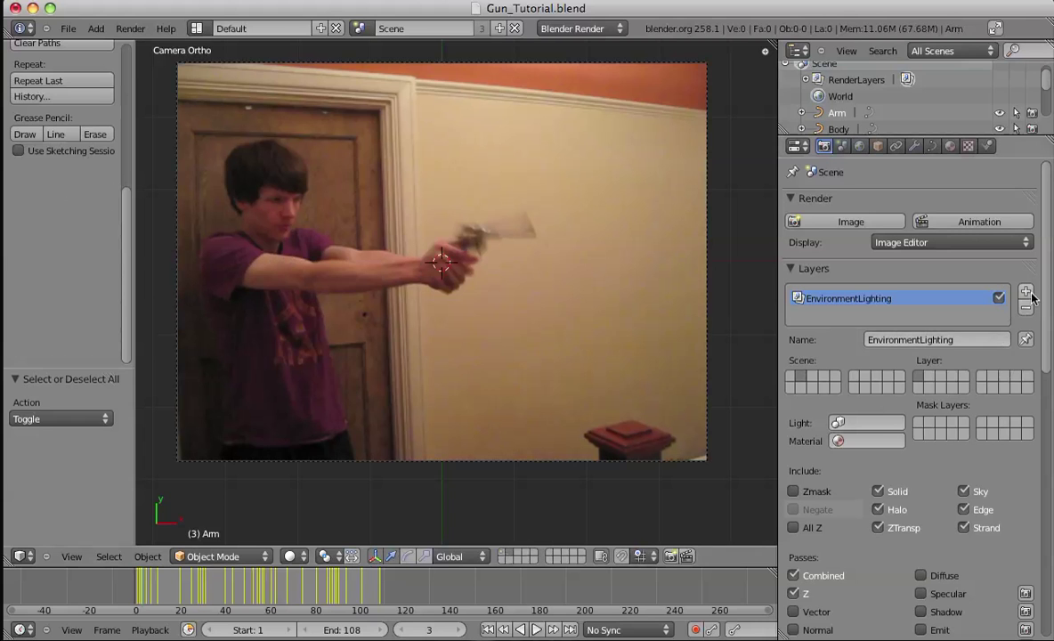
{"action": "left_click", "coordinate": [1026, 292]}
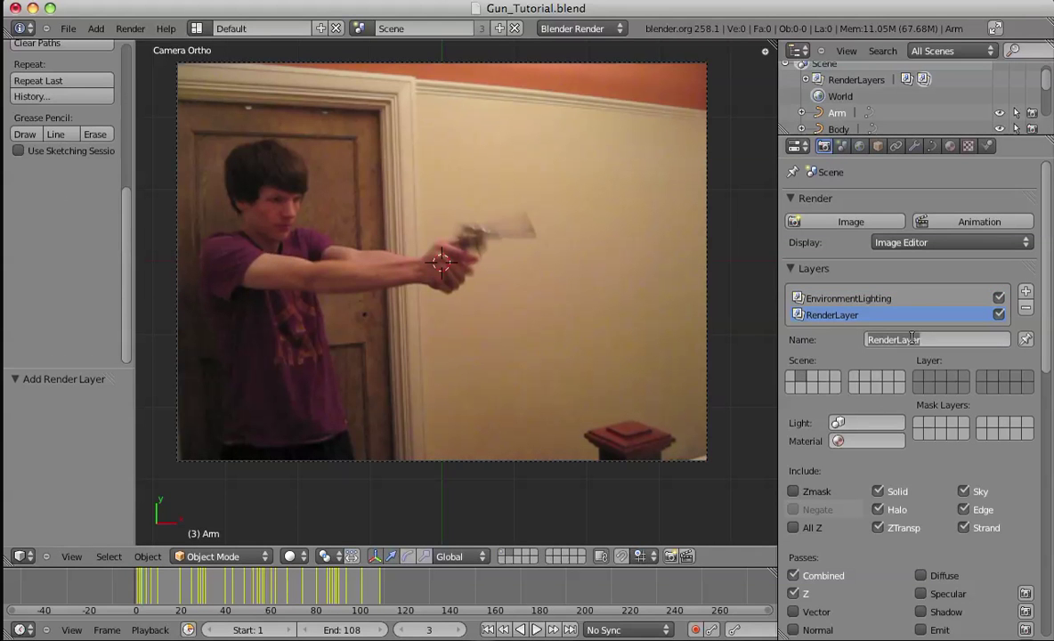
{"action": "left_click", "coordinate": [912, 338]}
{"action": "type", "text": "Muzzle Flash"}
{"action": "key", "text": "Return"}
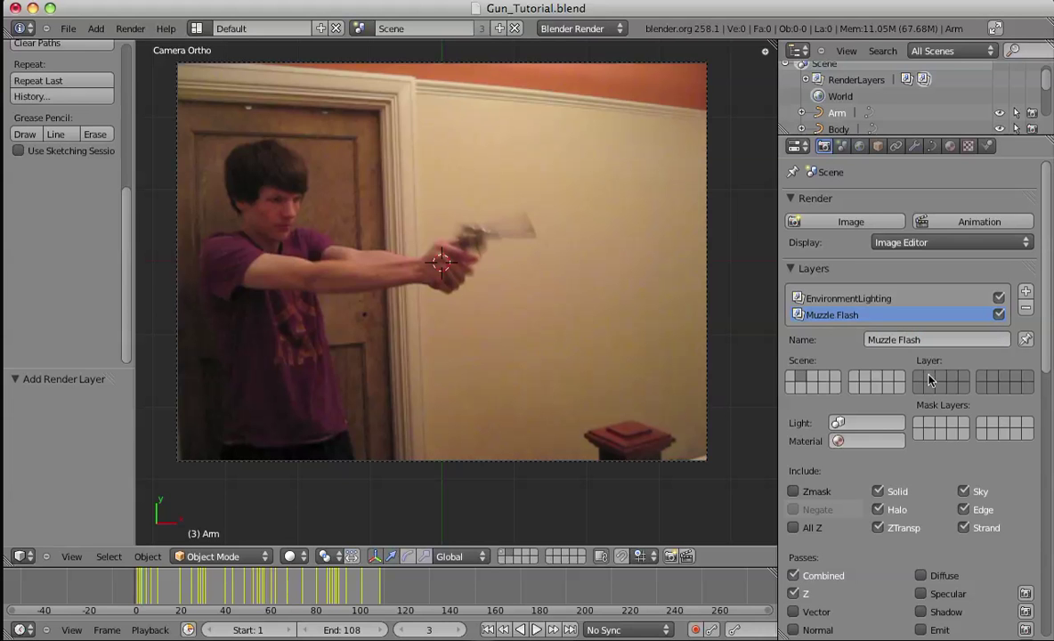
{"action": "left_click", "coordinate": [929, 378]}
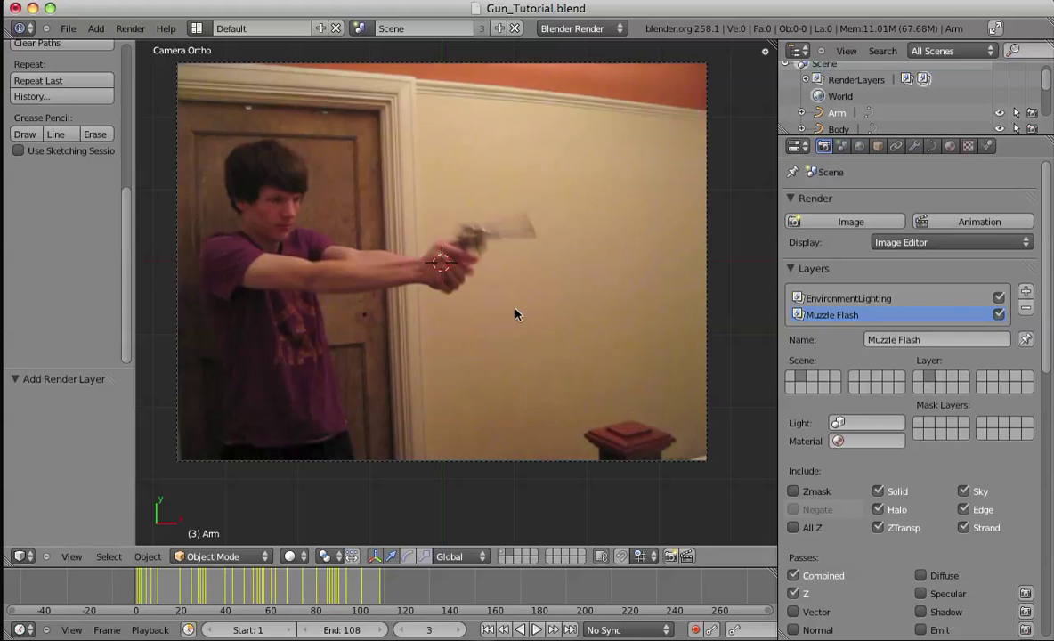
{"action": "scroll", "coordinate": [430, 266], "scroll_direction": "up", "scroll_amount": 1}
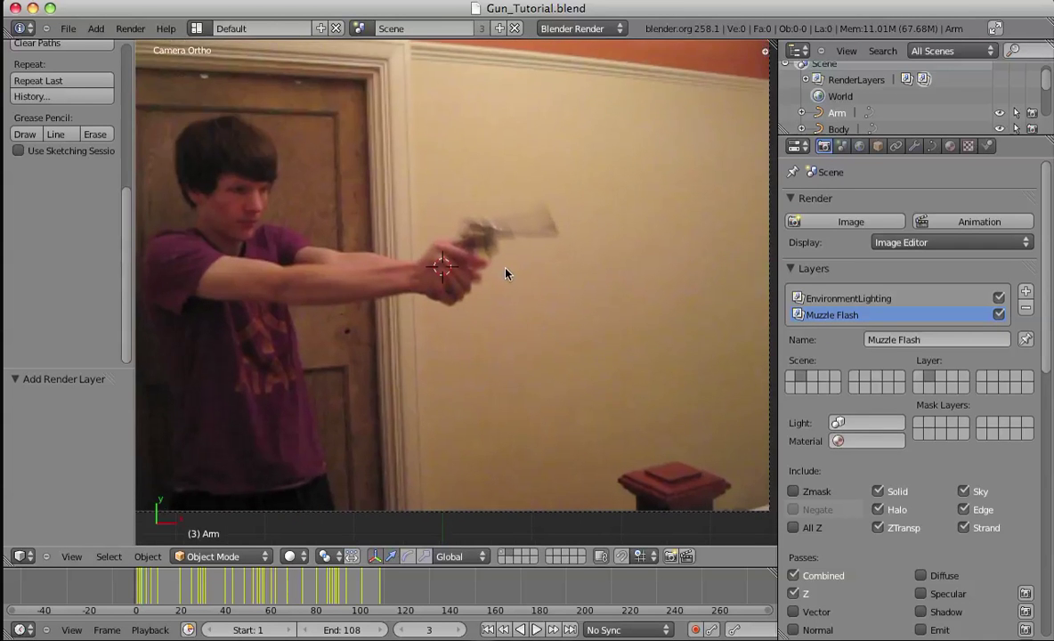
{"action": "scroll", "coordinate": [504, 269], "scroll_direction": "down", "scroll_amount": 1}
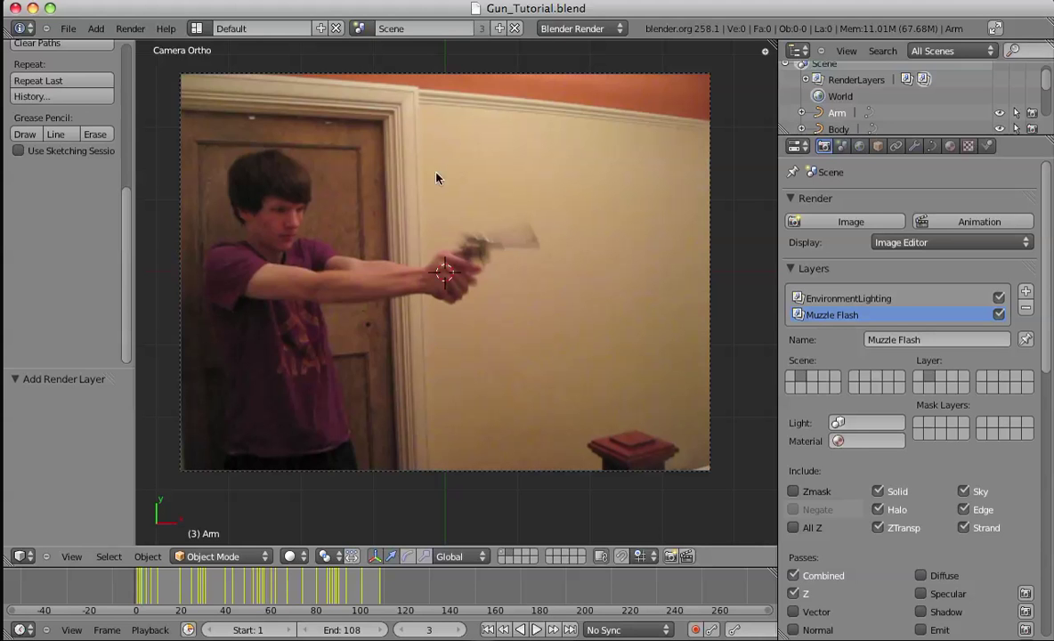
{"action": "key", "text": "shift+a"}
{"action": "mouse_move", "coordinate": [387, 276]}
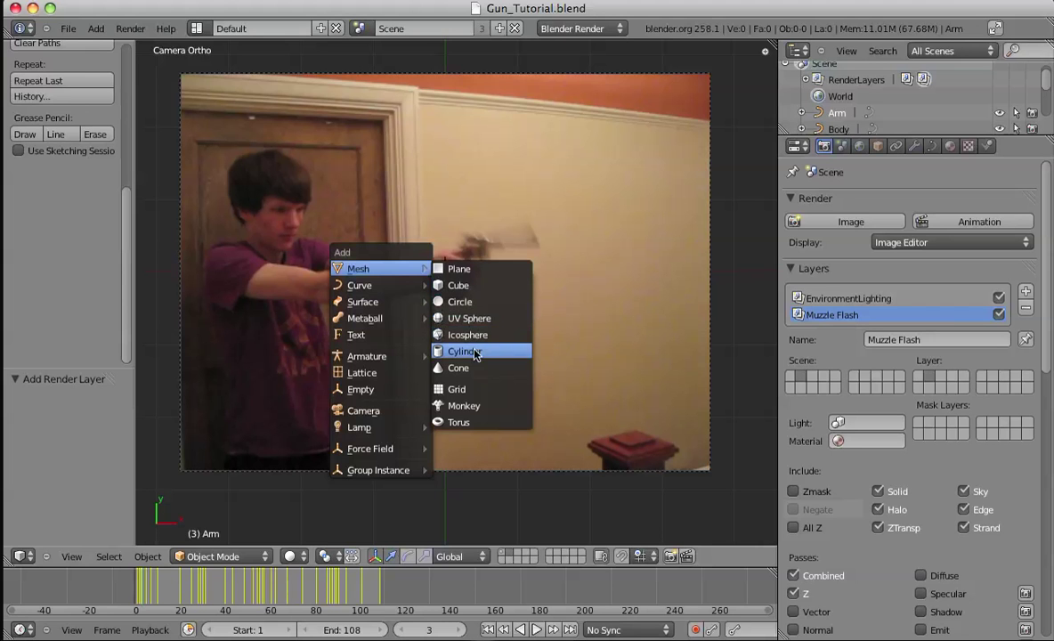
{"action": "left_click", "coordinate": [915, 146]}
{"action": "left_click", "coordinate": [801, 220]}
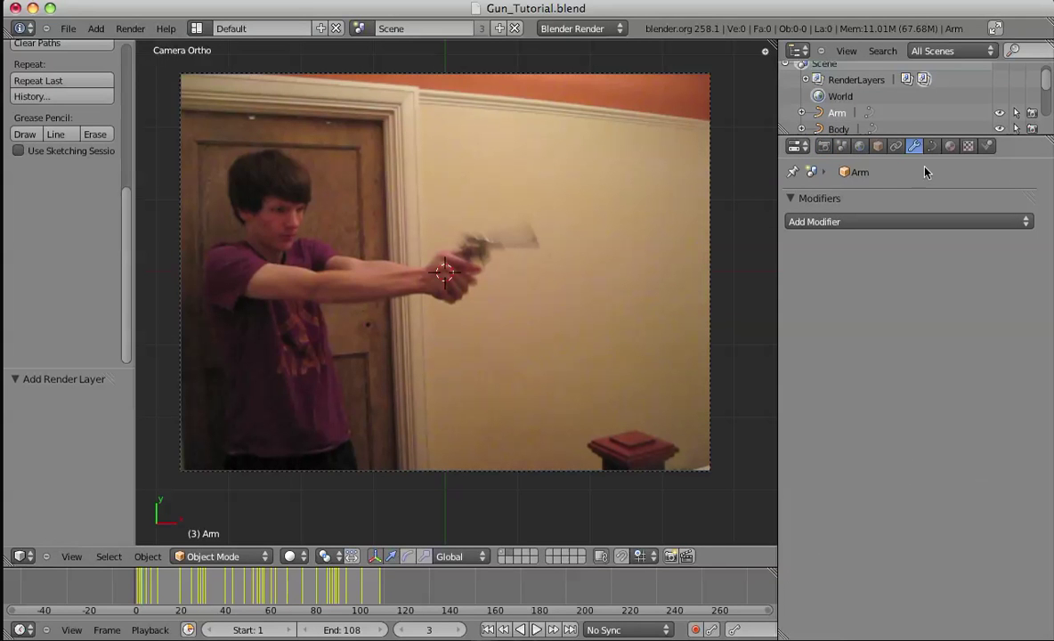
{"action": "left_click", "coordinate": [823, 146]}
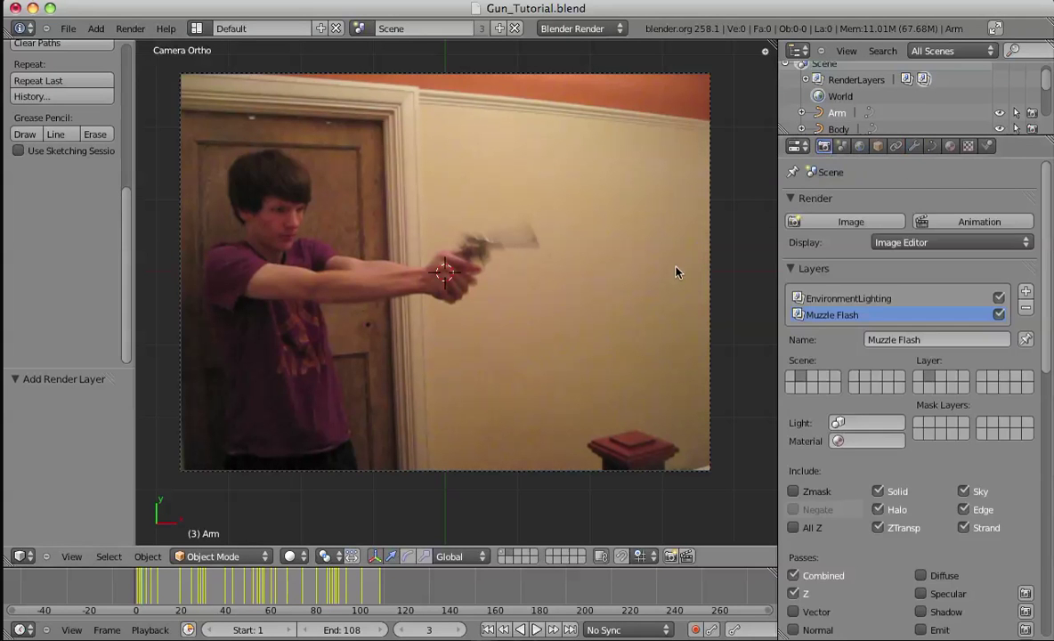
{"action": "middle_click_drag", "start_coordinate": [586, 276], "coordinate": [584, 285], "text": "shift"}
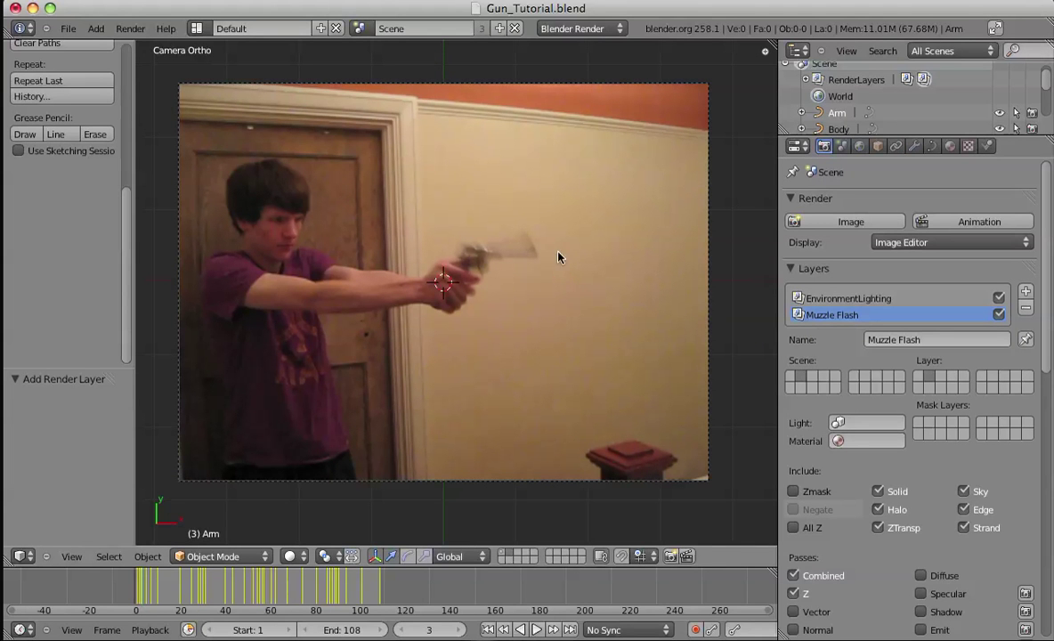
{"action": "middle_click_drag", "start_coordinate": [613, 238], "coordinate": [584, 254], "text": "shift"}
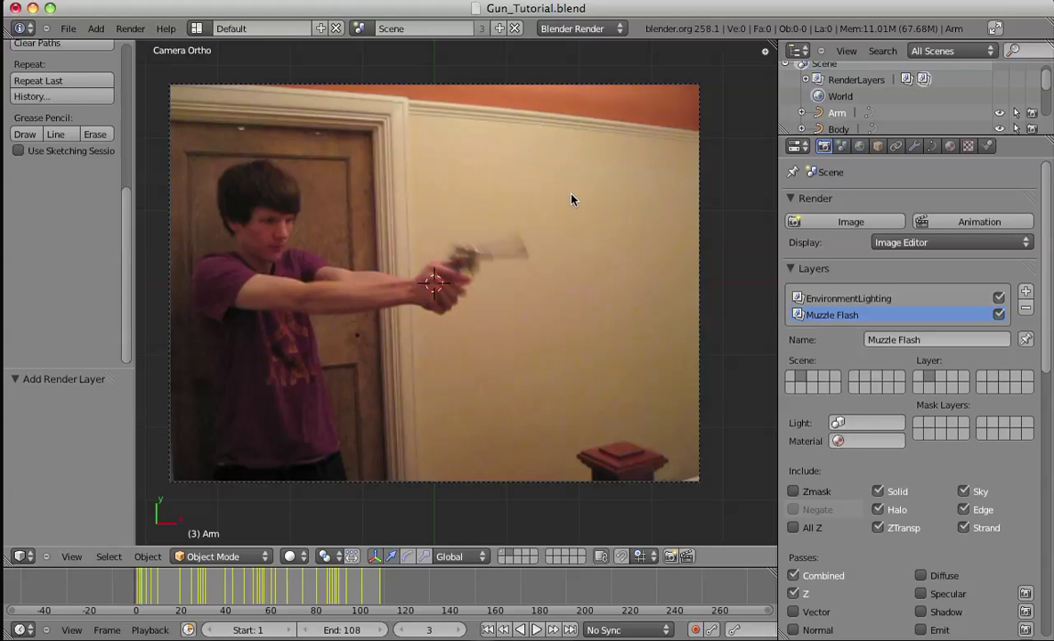
Search the add-ons in the user preferences for "plane", enable Import Images as Planes, and save the blend file.
{"action": "scroll", "coordinate": [64, 230], "scroll_direction": "up", "scroll_amount": 6}
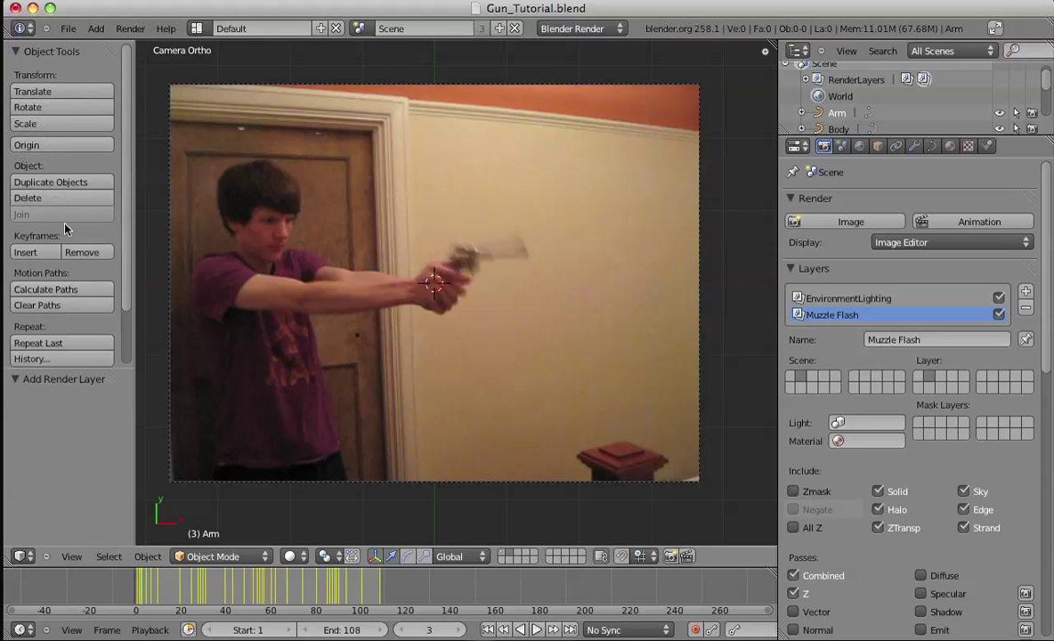
{"action": "left_click", "coordinate": [68, 28]}
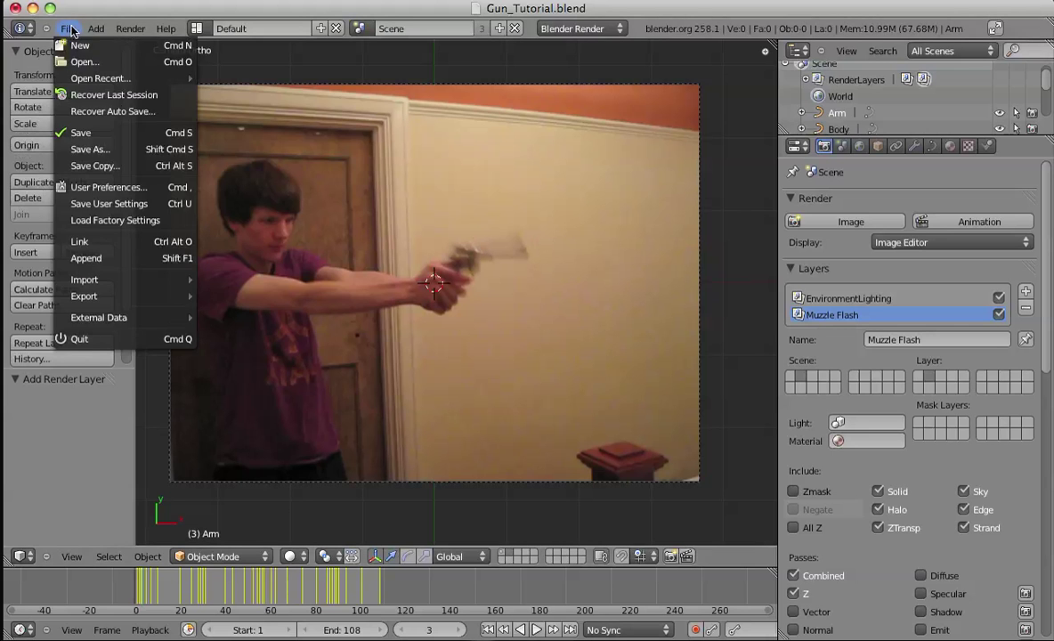
{"action": "left_click", "coordinate": [68, 29]}
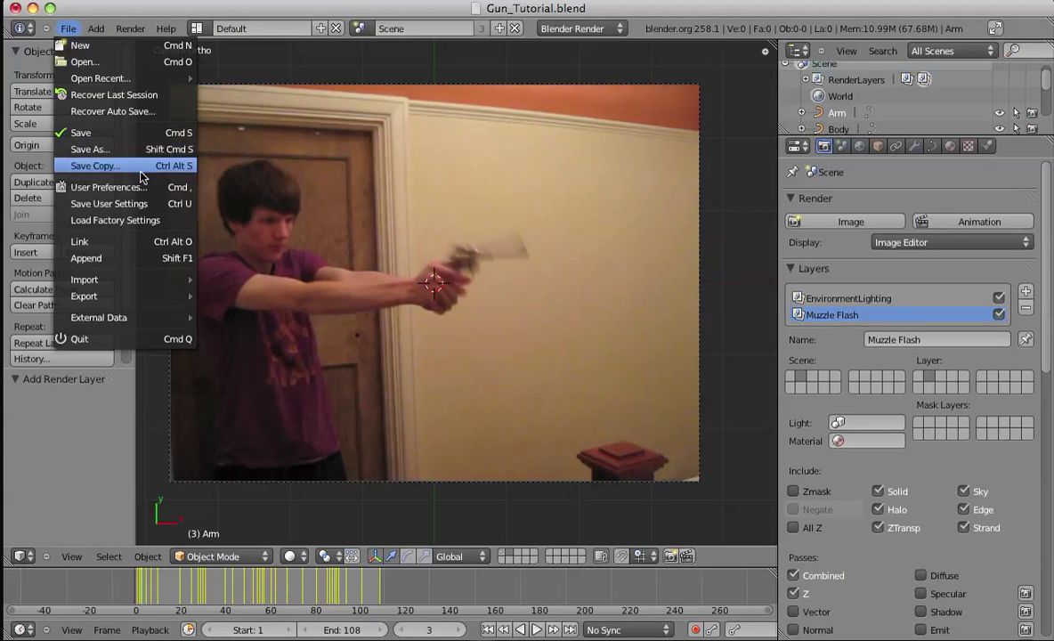
{"action": "left_click", "coordinate": [103, 187]}
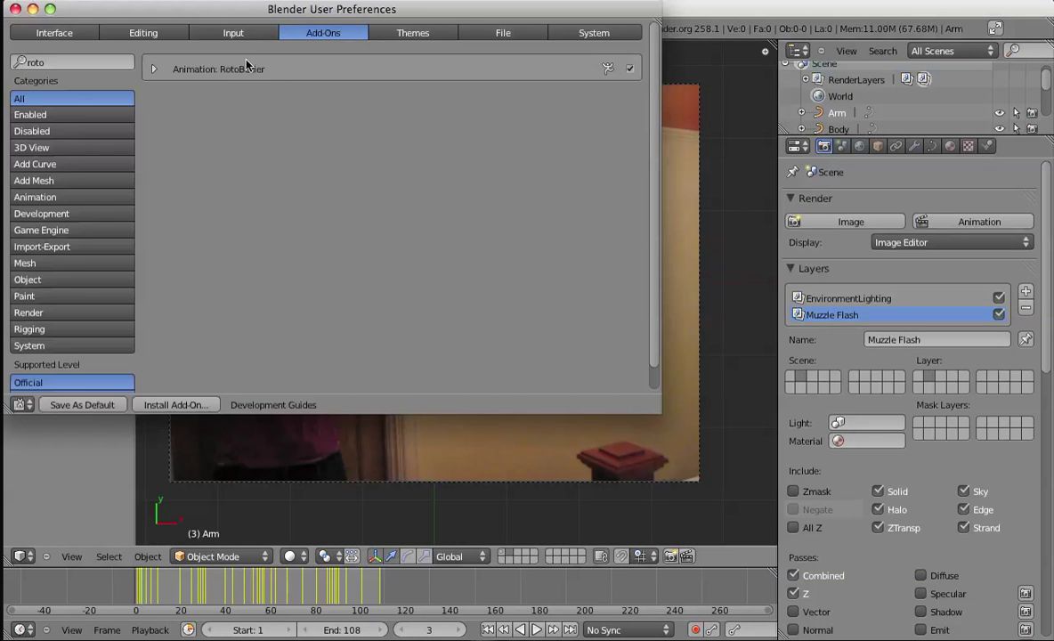
{"action": "left_click_drag", "start_coordinate": [301, 9], "coordinate": [406, 75]}
{"action": "left_click", "coordinate": [194, 127]}
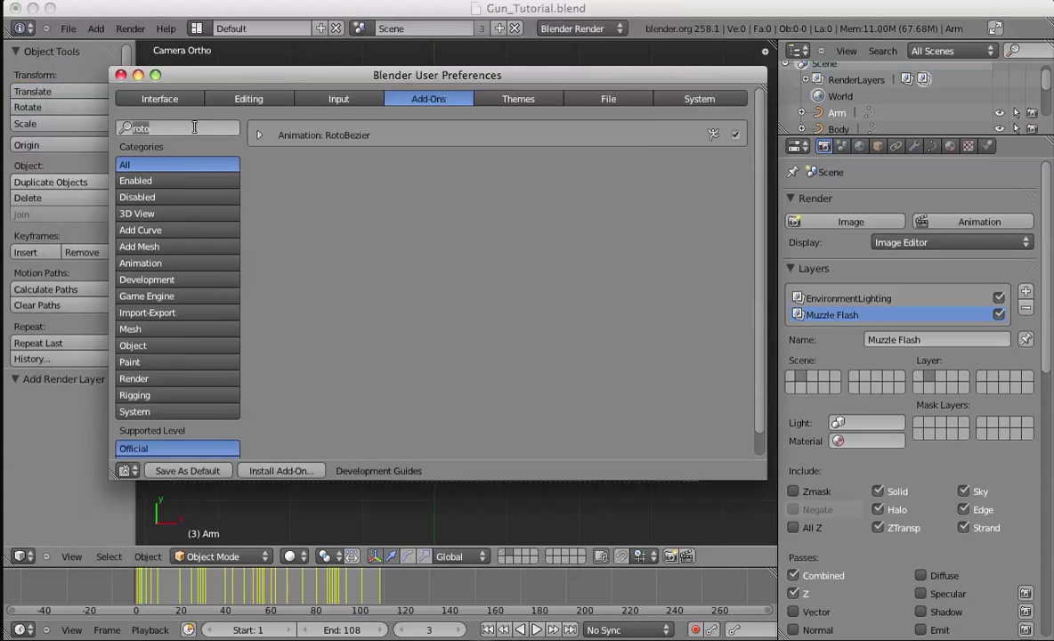
{"action": "type", "text": "plane"}
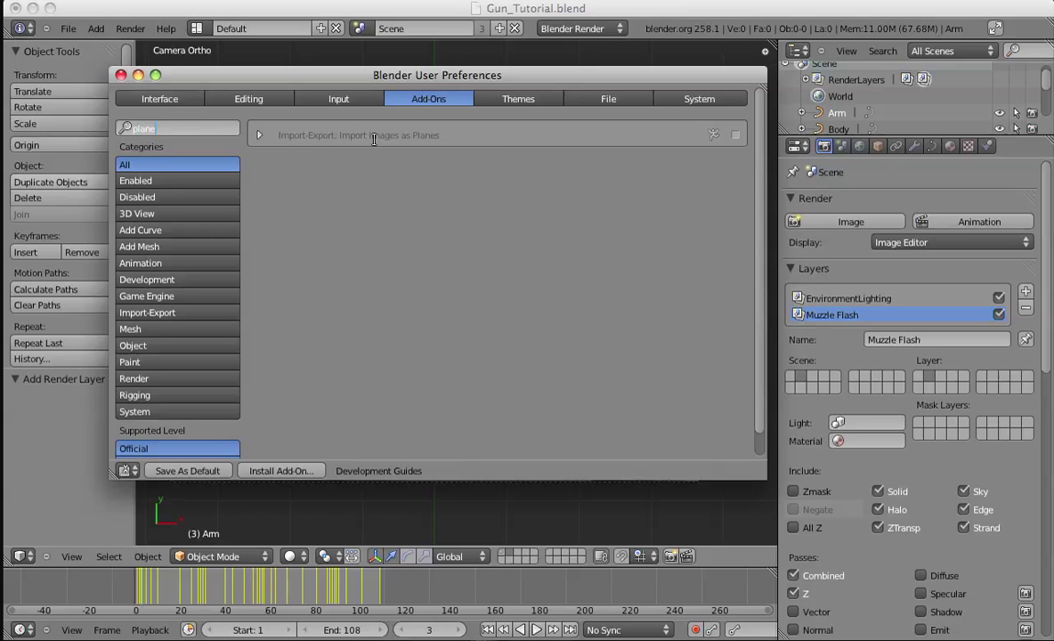
{"action": "left_click", "coordinate": [735, 138]}
{"action": "left_click", "coordinate": [735, 135]}
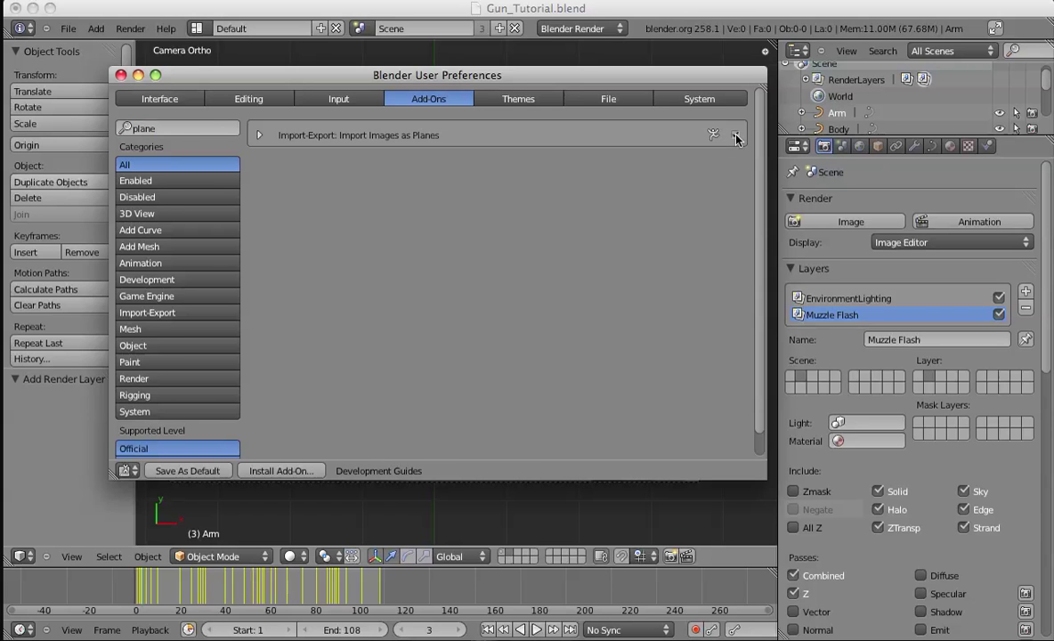
{"action": "left_click", "coordinate": [121, 74]}
{"action": "key", "text": "ctrl+s"}
{"action": "left_click", "coordinate": [216, 158]}
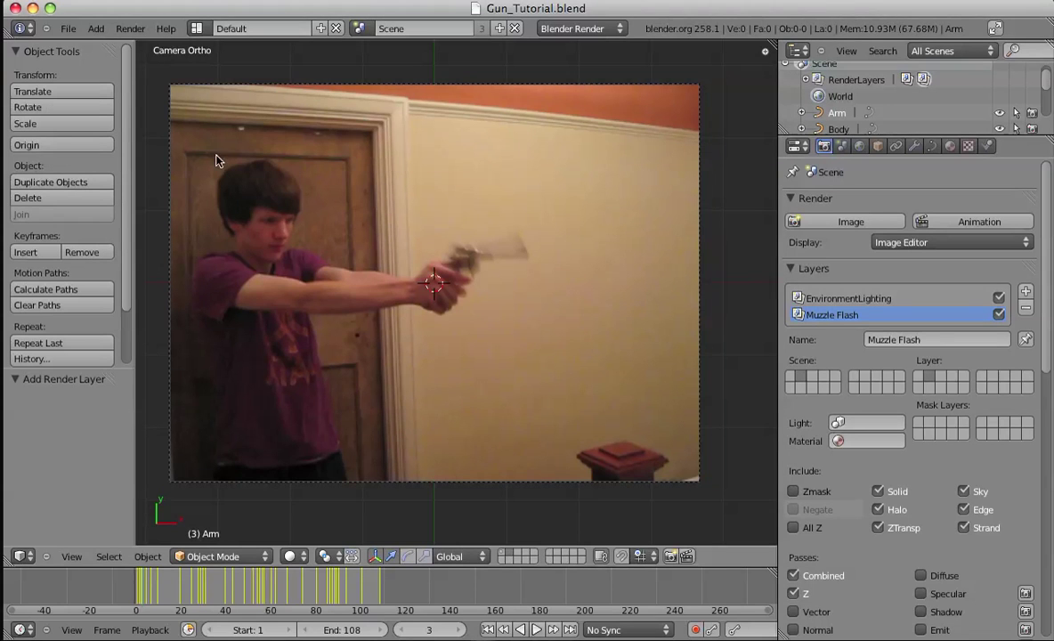
{"action": "left_click", "coordinate": [67, 30]}
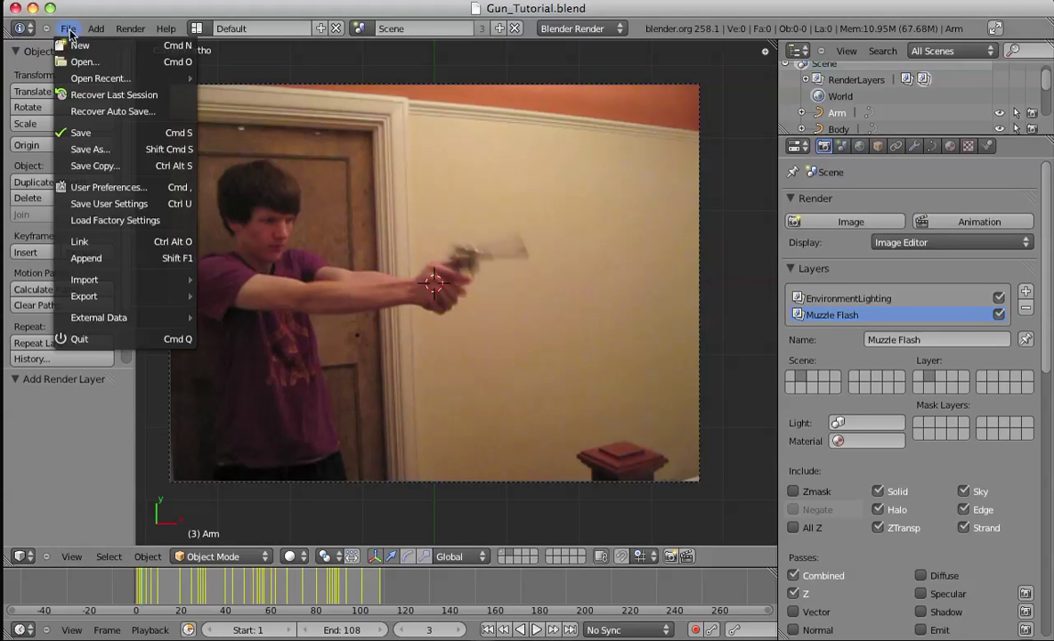
{"action": "mouse_move", "coordinate": [147, 293]}
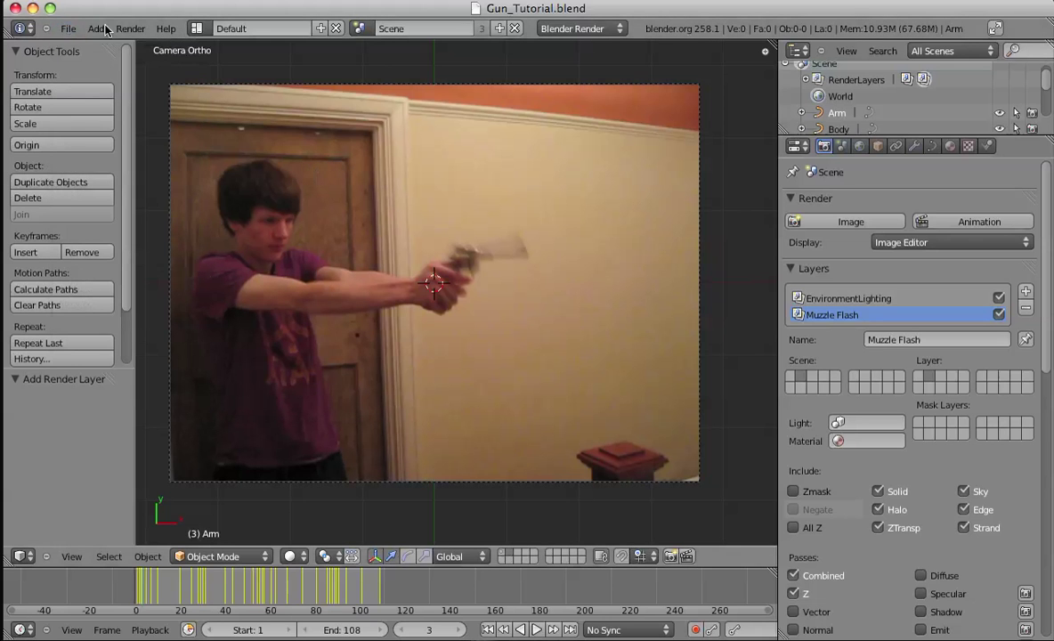
{"action": "left_click", "coordinate": [68, 29]}
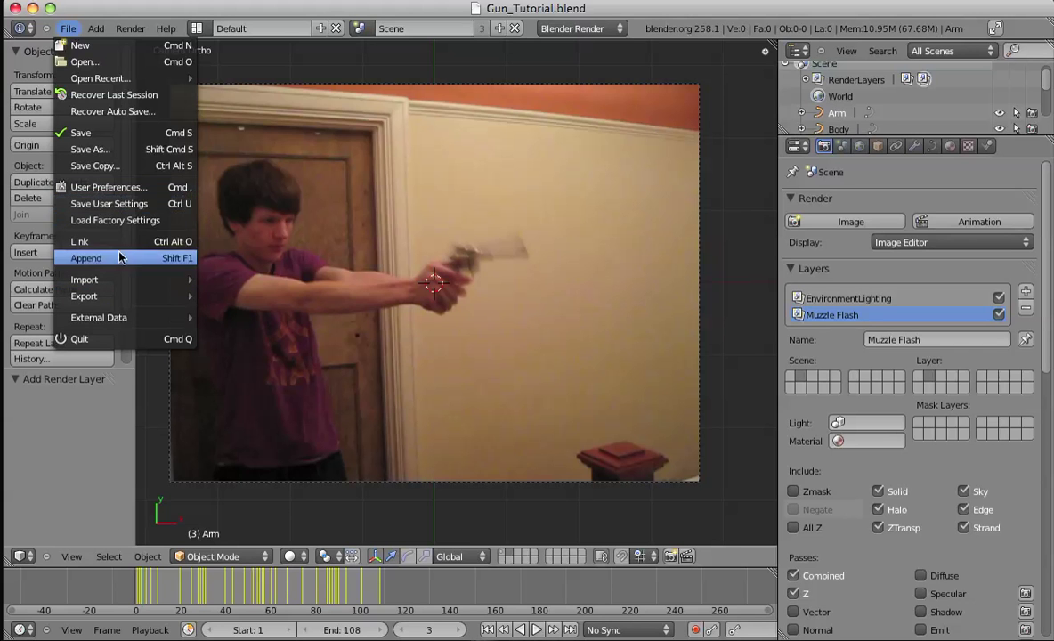
{"action": "left_click", "coordinate": [71, 30]}
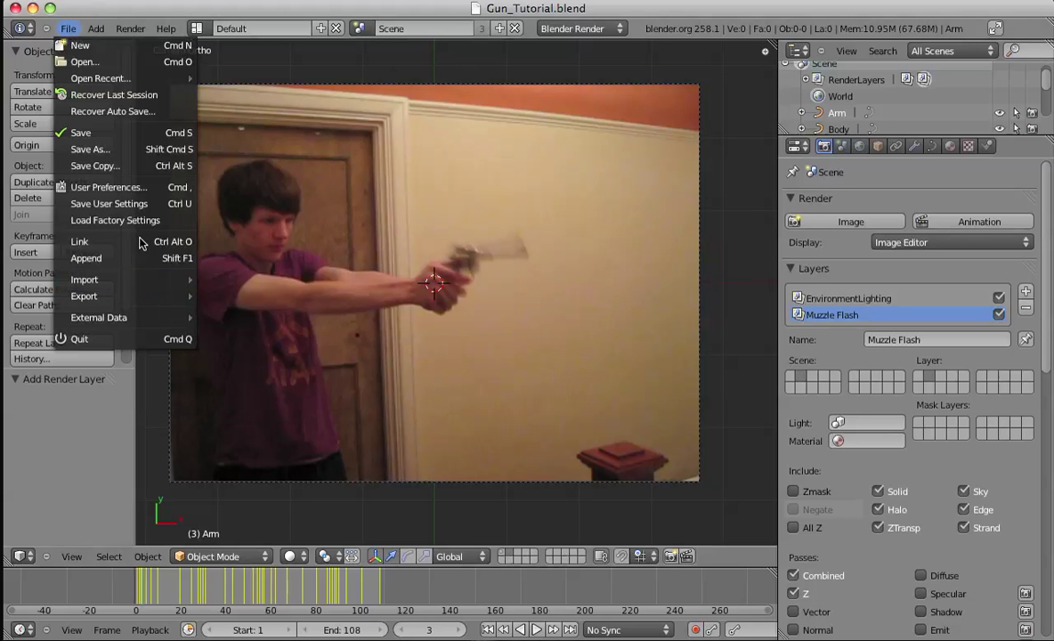
{"action": "scroll", "coordinate": [63, 308], "scroll_direction": "down", "scroll_amount": 3}
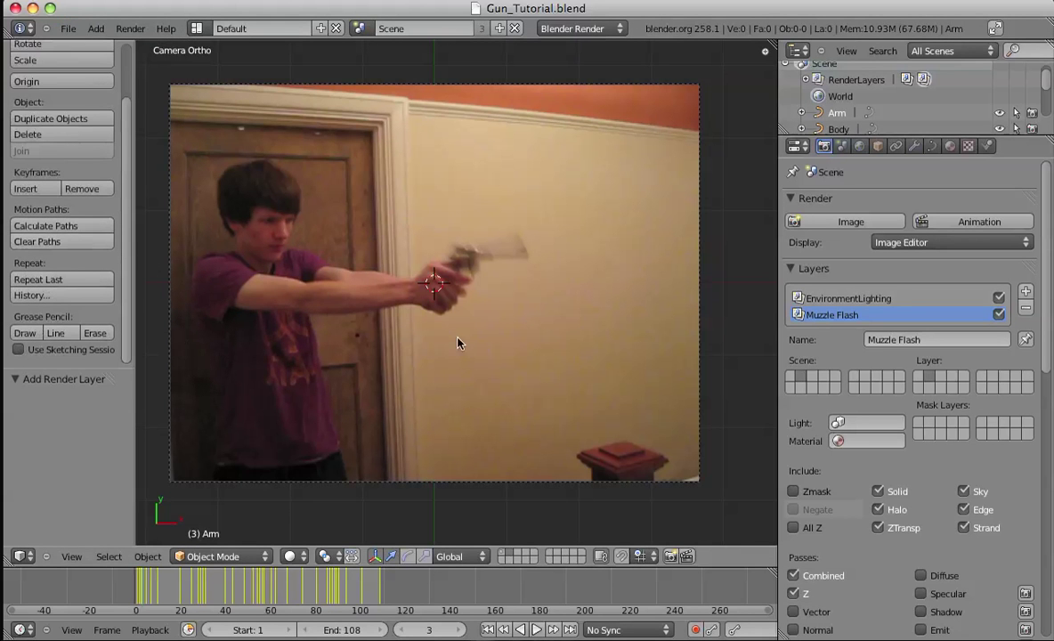
Import GunShootingFootage.mov as an image plane with the default import options.
{"action": "left_click", "coordinate": [68, 29]}
{"action": "mouse_move", "coordinate": [109, 282]}
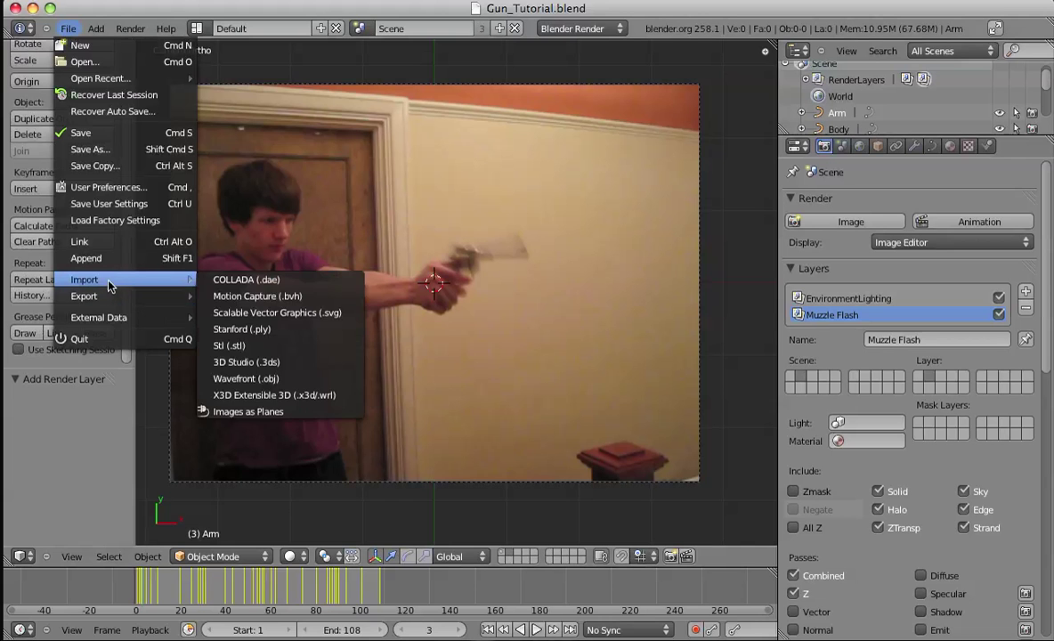
{"action": "left_click", "coordinate": [248, 412]}
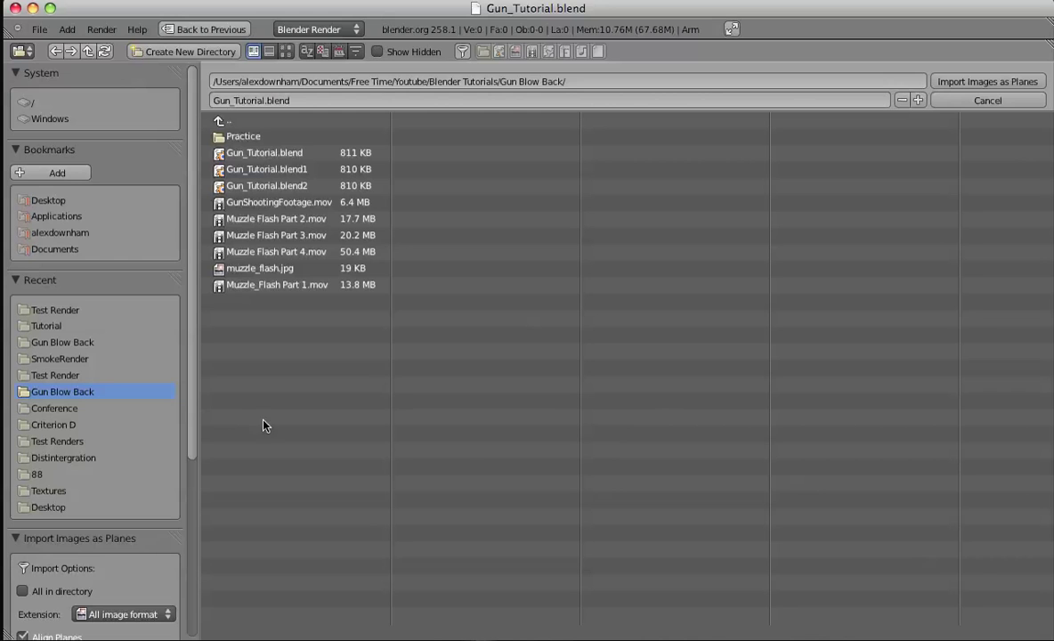
{"action": "left_click", "coordinate": [278, 203]}
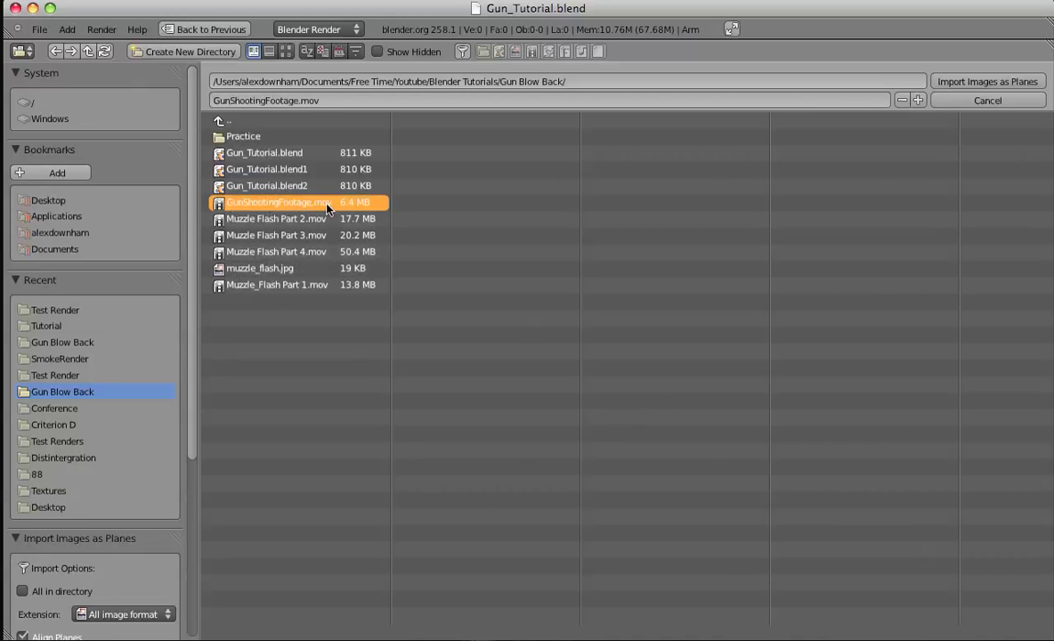
{"action": "scroll", "coordinate": [170, 378], "scroll_direction": "down", "scroll_amount": 7}
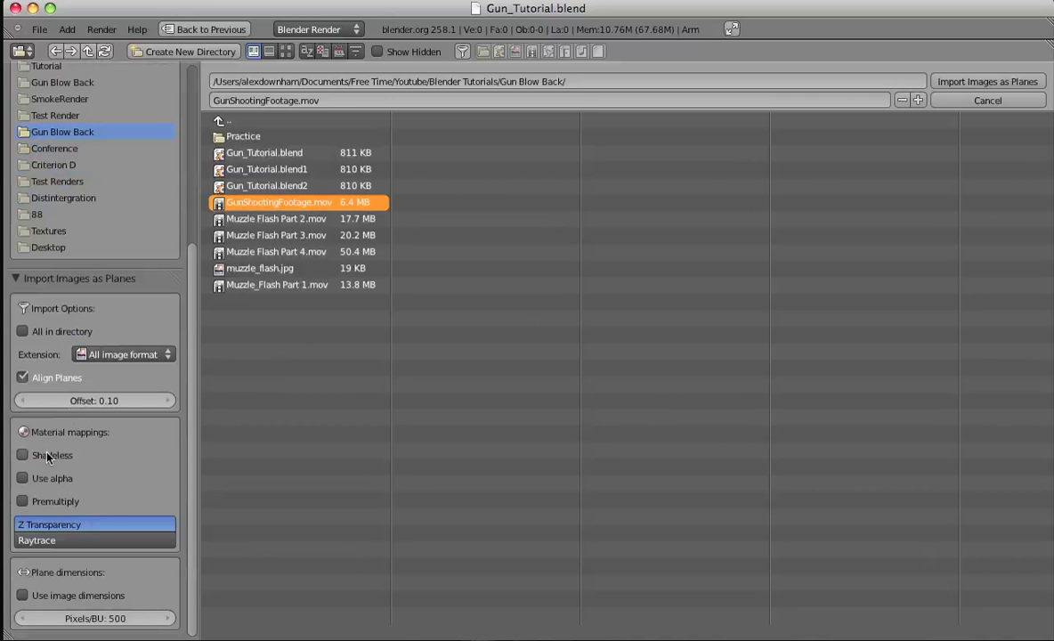
{"action": "scroll", "coordinate": [124, 414], "scroll_direction": "up", "scroll_amount": 8}
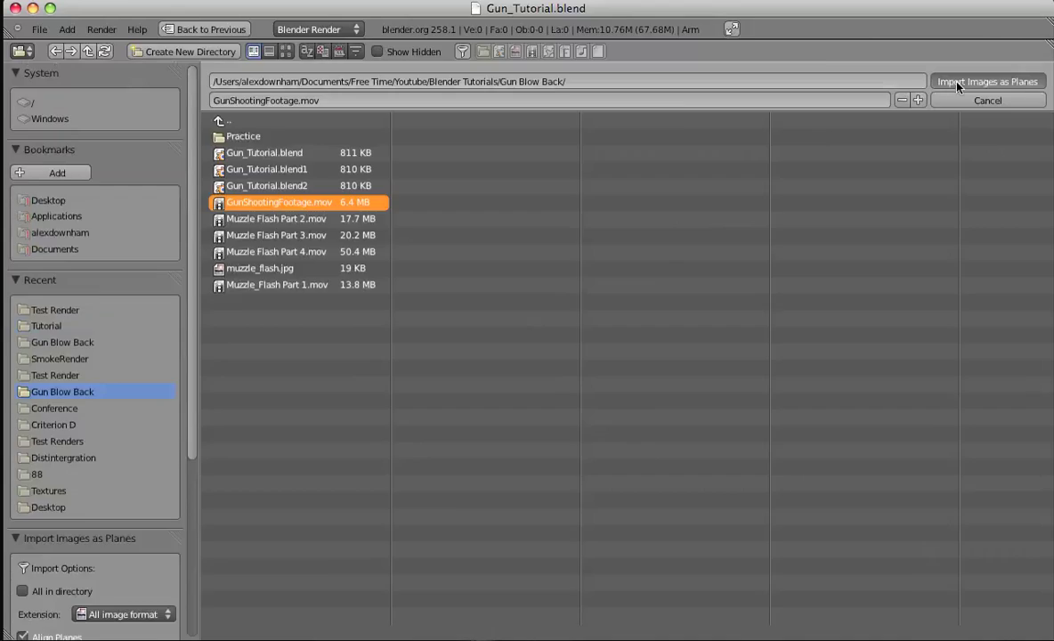
{"action": "left_click", "coordinate": [979, 81]}
Set the 3D view's viewport shading to Textured to display the imported plane's footage.
{"action": "left_click", "coordinate": [289, 557]}
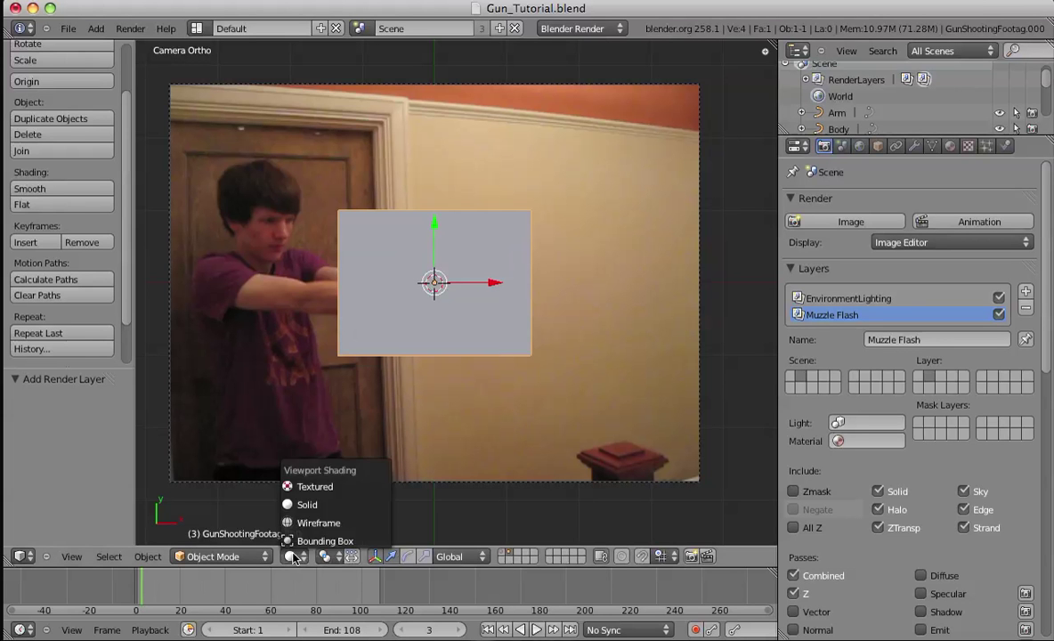
{"action": "left_click", "coordinate": [289, 556]}
{"action": "left_click", "coordinate": [310, 487]}
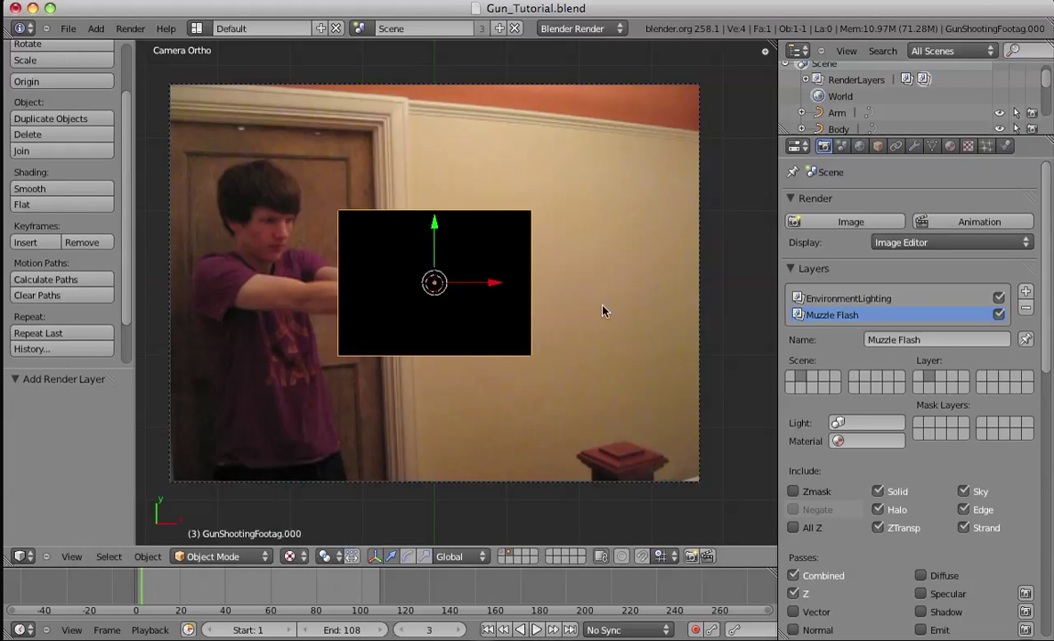
{"action": "scroll", "coordinate": [477, 310], "scroll_direction": "up", "scroll_amount": 1}
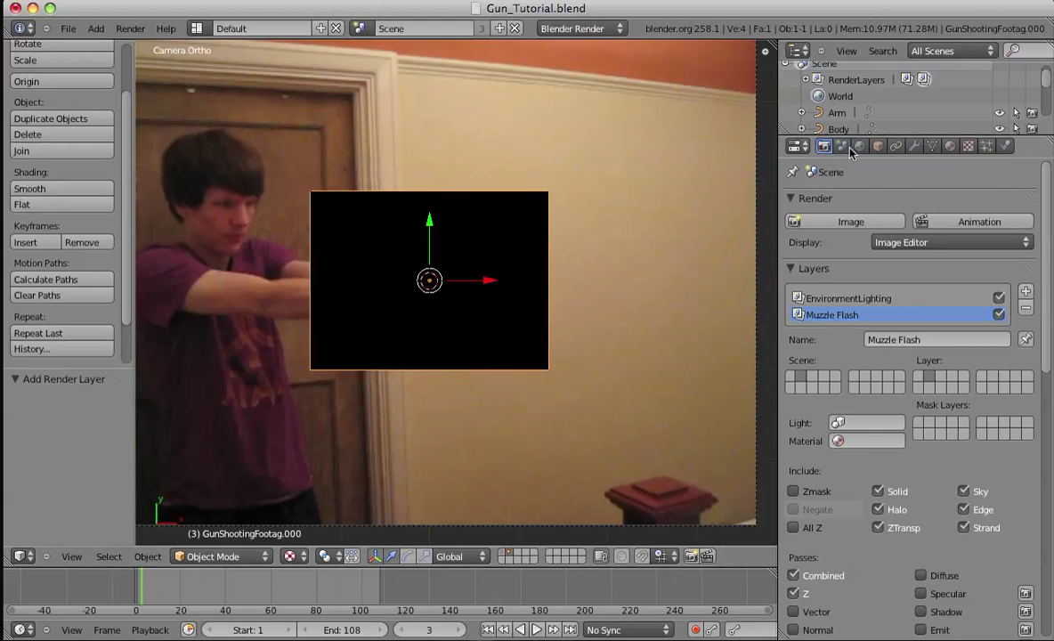
Check the imported footage plane's material and texture settings, then delete the plane.
{"action": "left_click", "coordinate": [950, 146]}
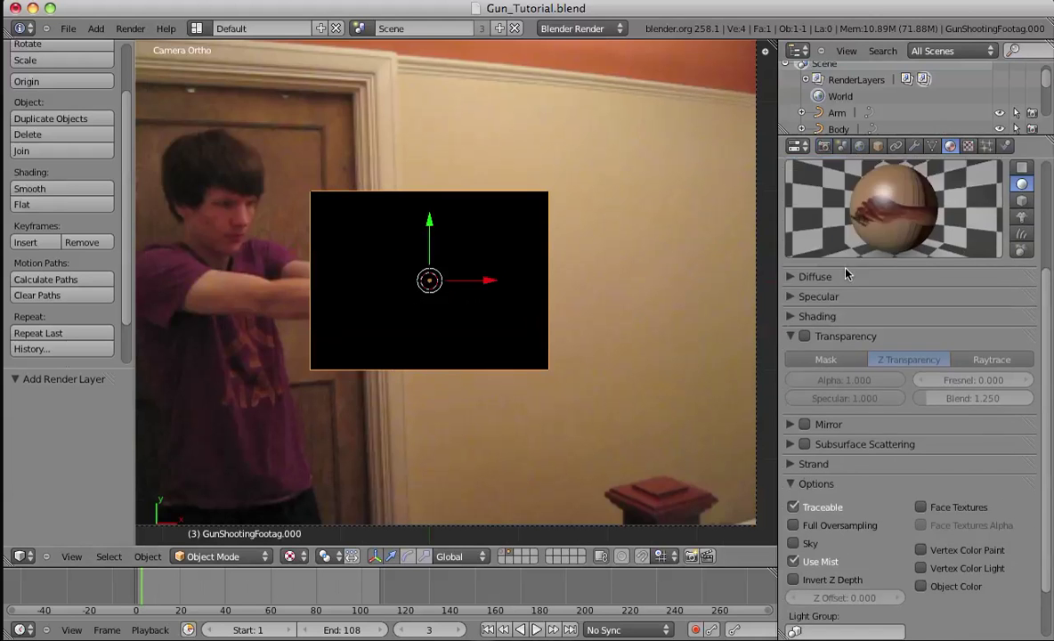
{"action": "scroll", "coordinate": [828, 309], "scroll_direction": "down", "scroll_amount": 3}
{"action": "left_click", "coordinate": [968, 146]}
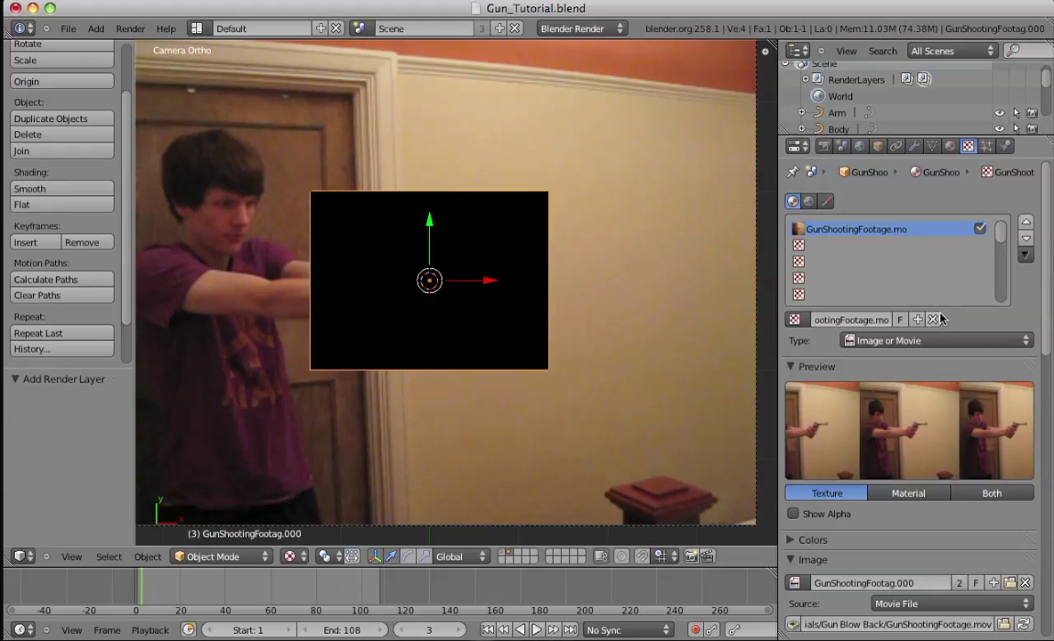
{"action": "key", "text": "x"}
{"action": "left_click", "coordinate": [471, 321]}
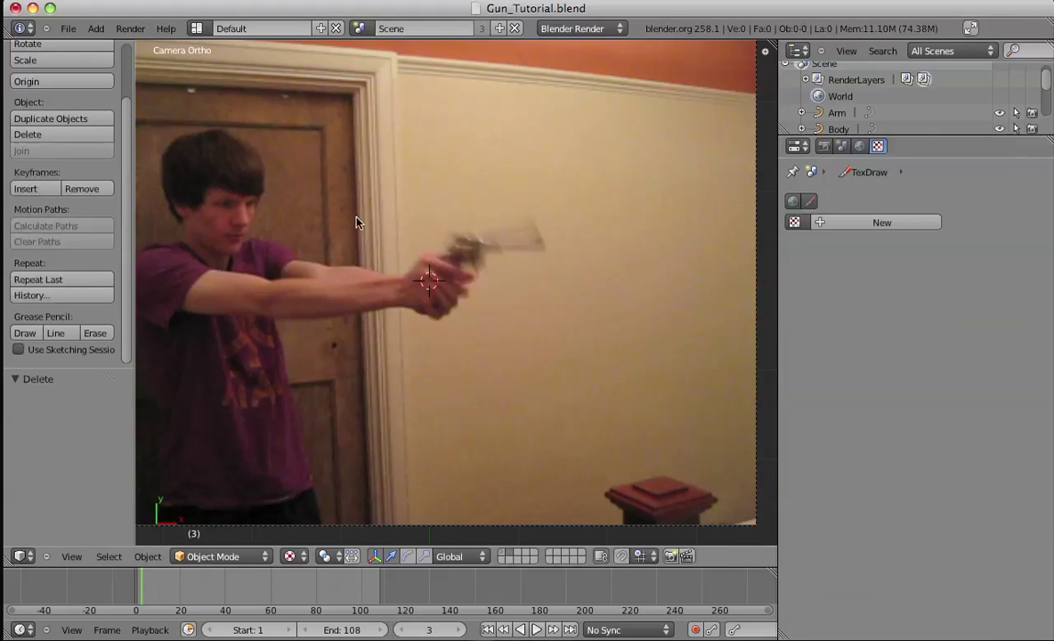
Import muzzle_flash.jpg from the Gun Blow Back folder as an image plane.
{"action": "left_click", "coordinate": [68, 29]}
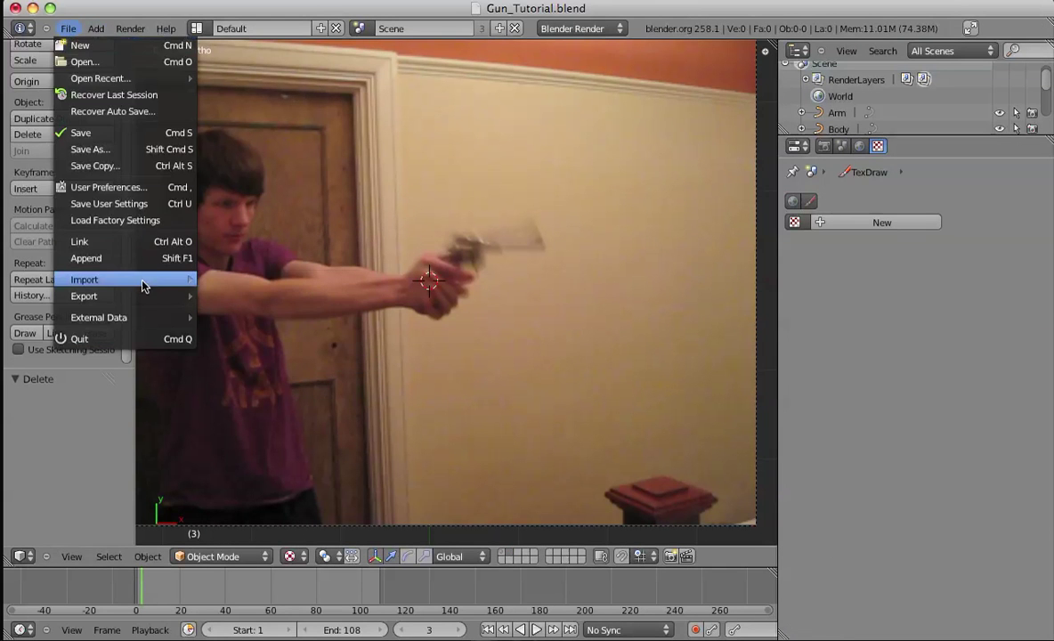
{"action": "mouse_move", "coordinate": [138, 282]}
{"action": "left_click", "coordinate": [267, 412]}
{"action": "left_click", "coordinate": [236, 272]}
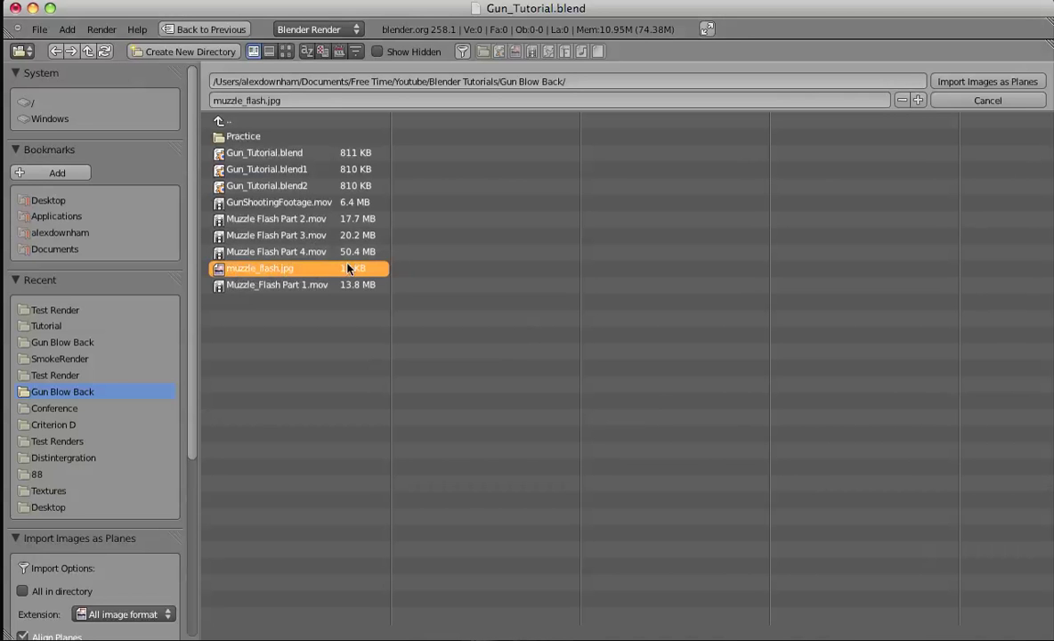
{"action": "left_click", "coordinate": [939, 80]}
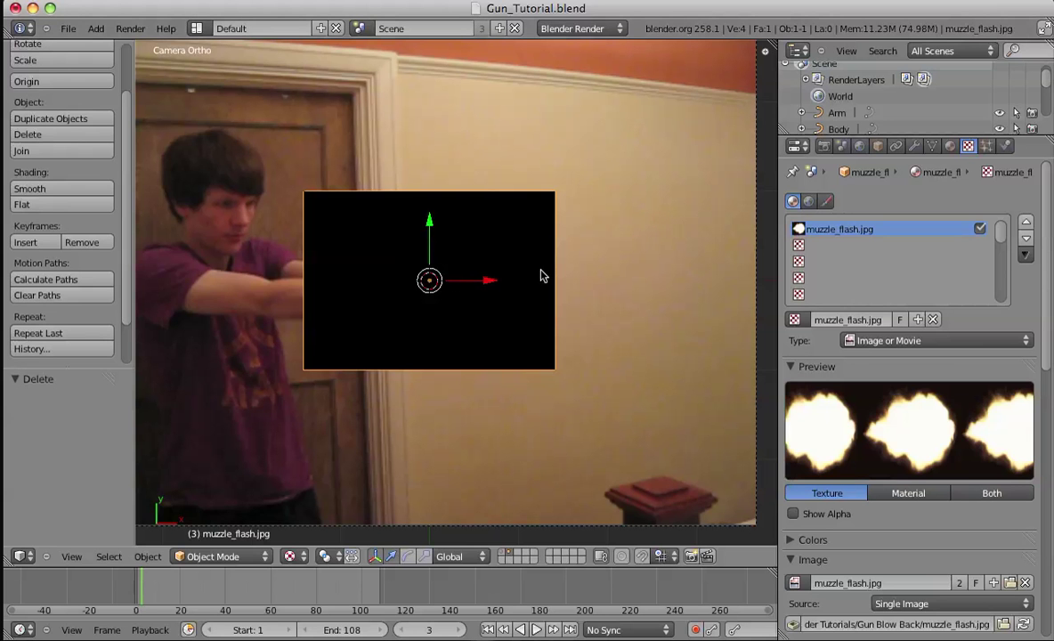
Set the diffuse intensity of the muzzle flash plane's material to 1.000.
{"action": "scroll", "coordinate": [956, 327], "scroll_direction": "down", "scroll_amount": 4}
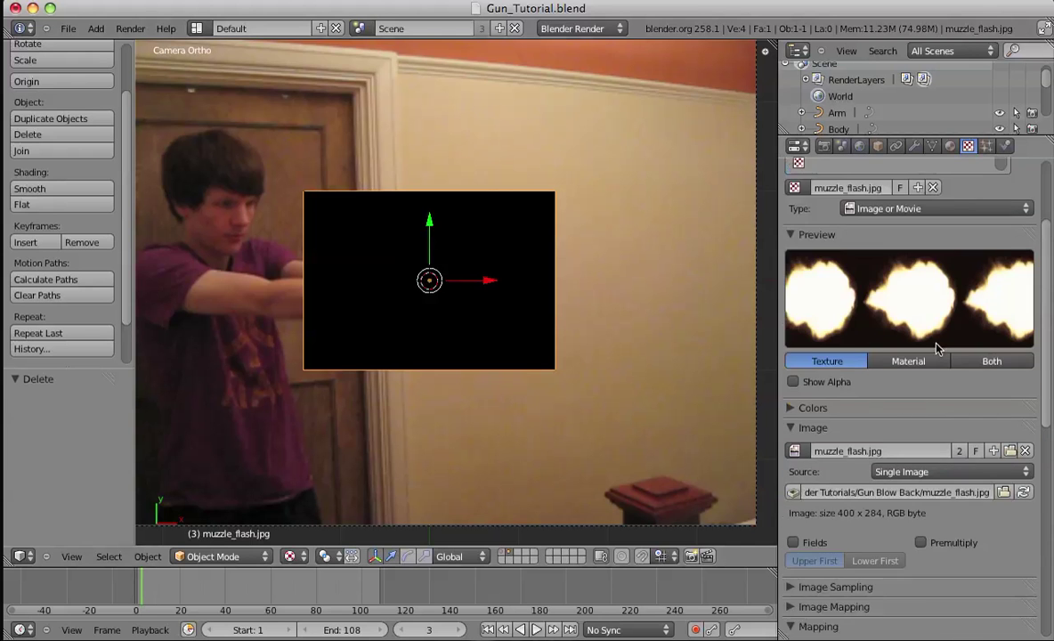
{"action": "scroll", "coordinate": [937, 348], "scroll_direction": "up", "scroll_amount": 4}
{"action": "left_click", "coordinate": [950, 146]}
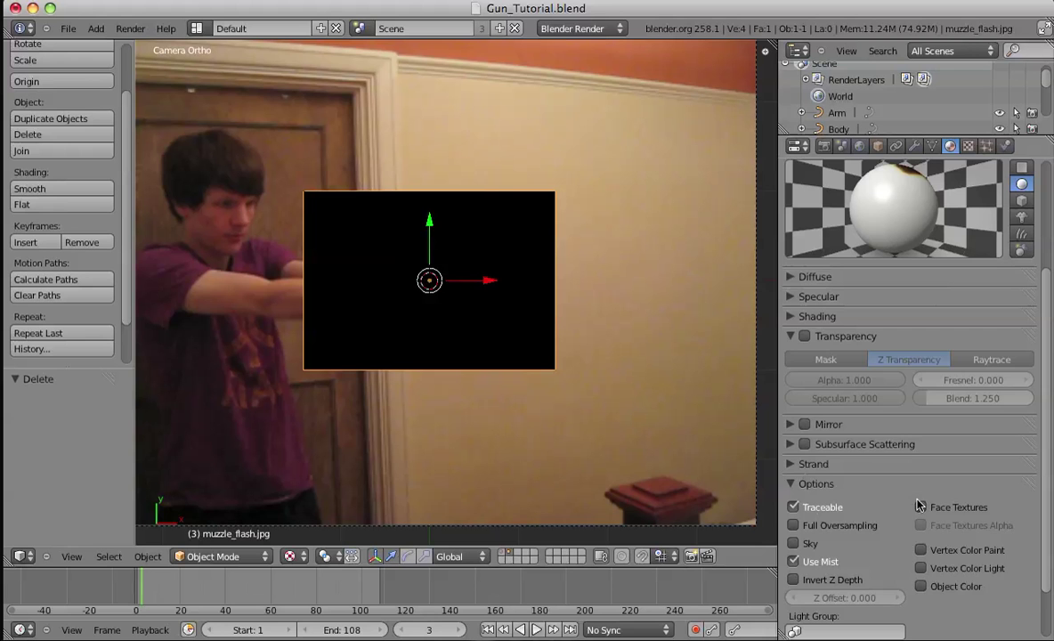
{"action": "left_click", "coordinate": [791, 337]}
{"action": "left_click", "coordinate": [806, 277]}
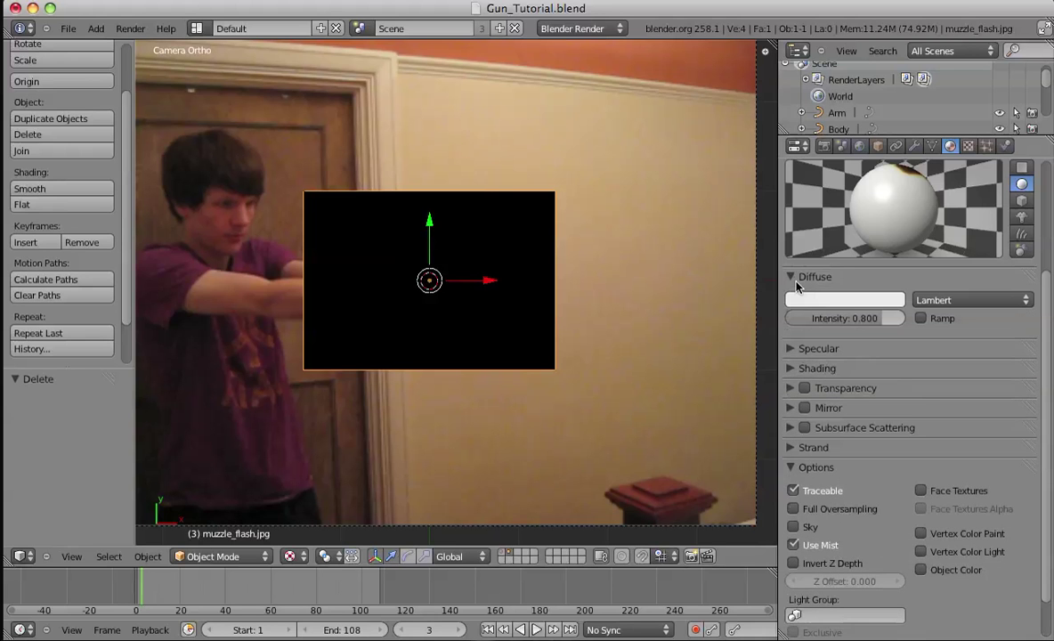
{"action": "left_click", "coordinate": [846, 302]}
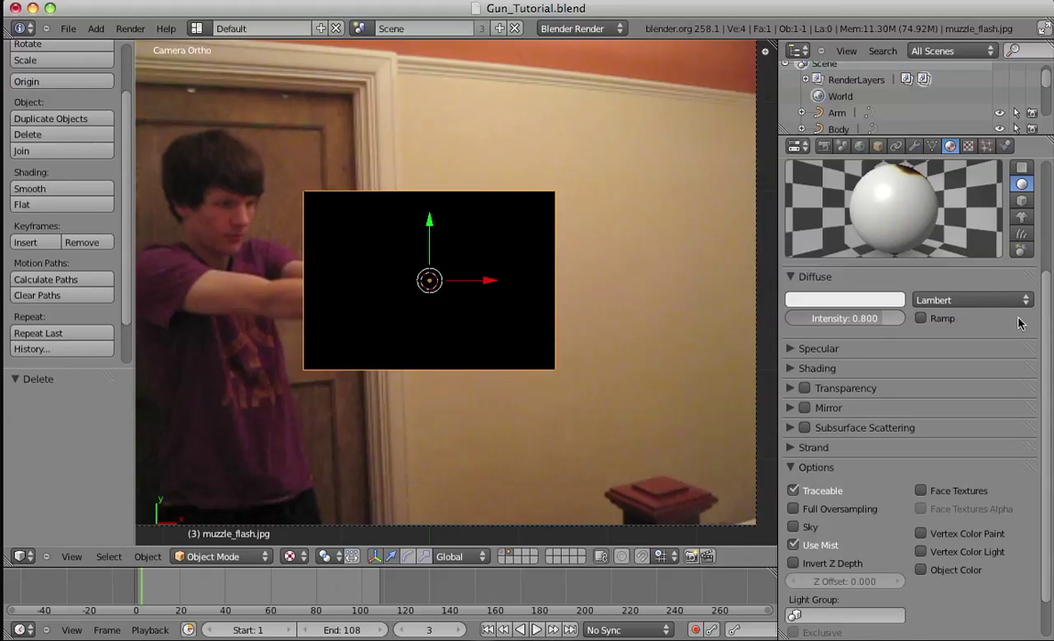
{"action": "left_click_drag", "start_coordinate": [1028, 323], "coordinate": [1040, 324]}
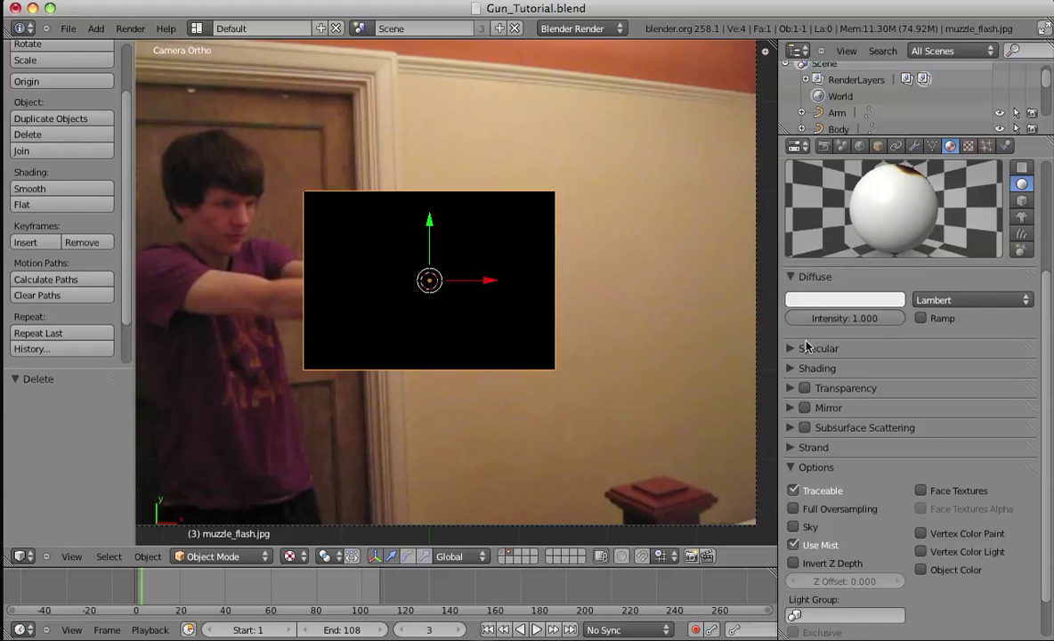
Lower the specular intensity of the muzzle flash material and make the material shadeless.
{"action": "left_click", "coordinate": [820, 277]}
{"action": "left_click", "coordinate": [817, 296]}
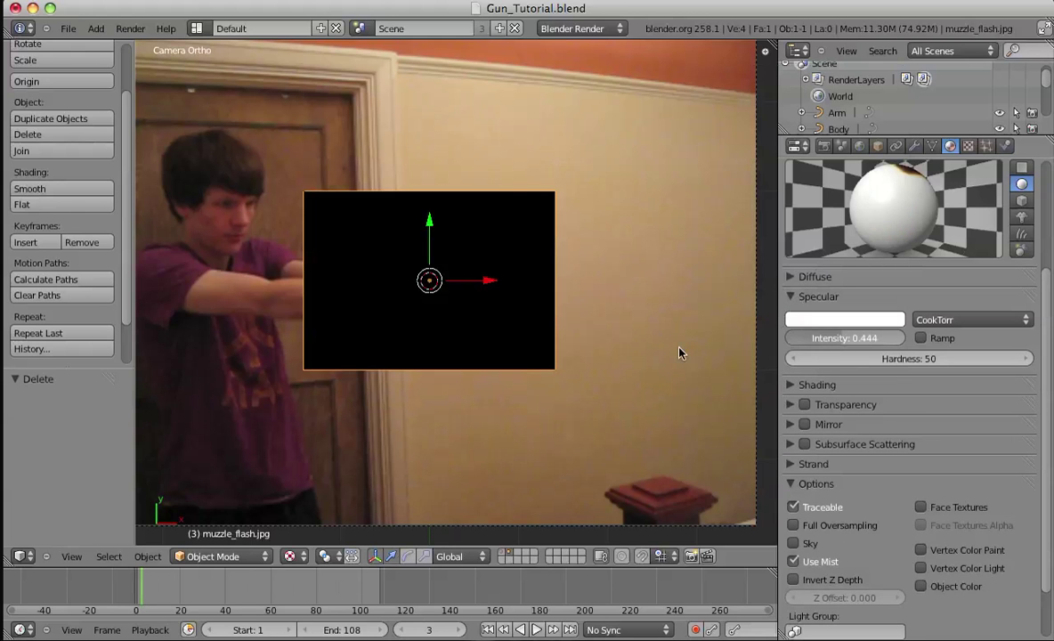
{"action": "left_click", "coordinate": [817, 296]}
{"action": "left_click", "coordinate": [802, 318]}
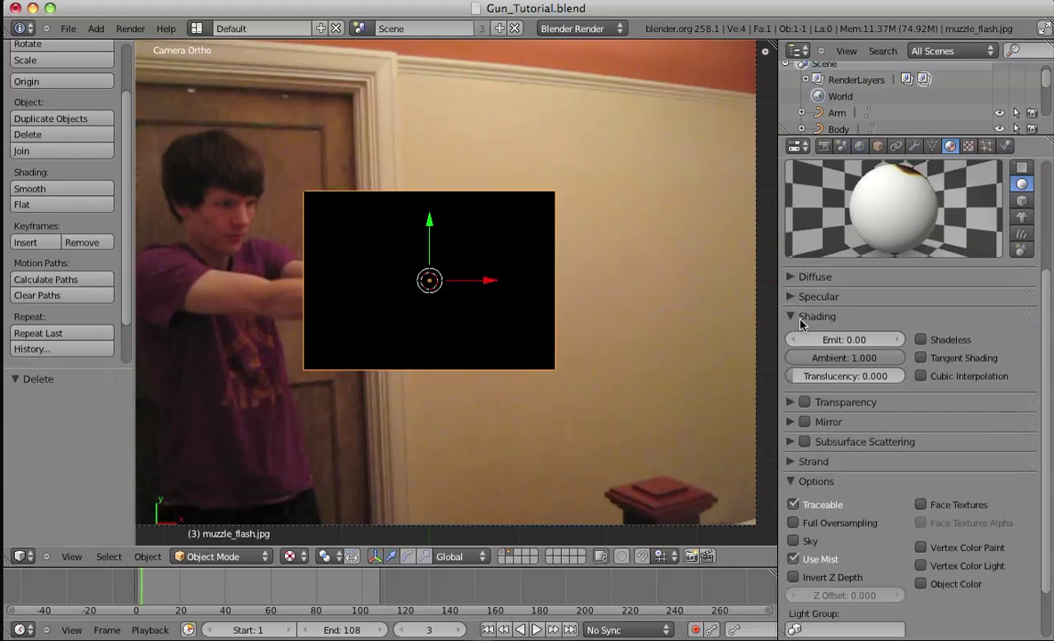
{"action": "left_click", "coordinate": [923, 340]}
{"action": "left_click", "coordinate": [923, 341]}
{"action": "left_click", "coordinate": [922, 340]}
{"action": "left_click", "coordinate": [842, 313]}
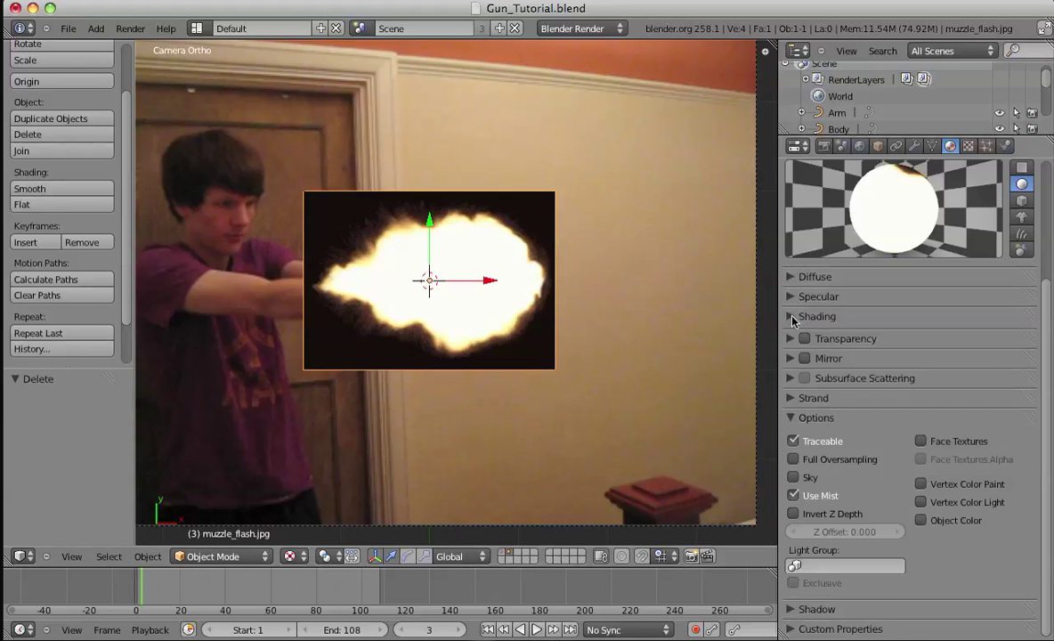
Enable Z Transparency on the muzzle flash material and set its alpha to 0.000.
{"action": "scroll", "coordinate": [435, 249], "scroll_direction": "up", "scroll_amount": 1}
{"action": "scroll", "coordinate": [352, 257], "scroll_direction": "up", "scroll_amount": 1}
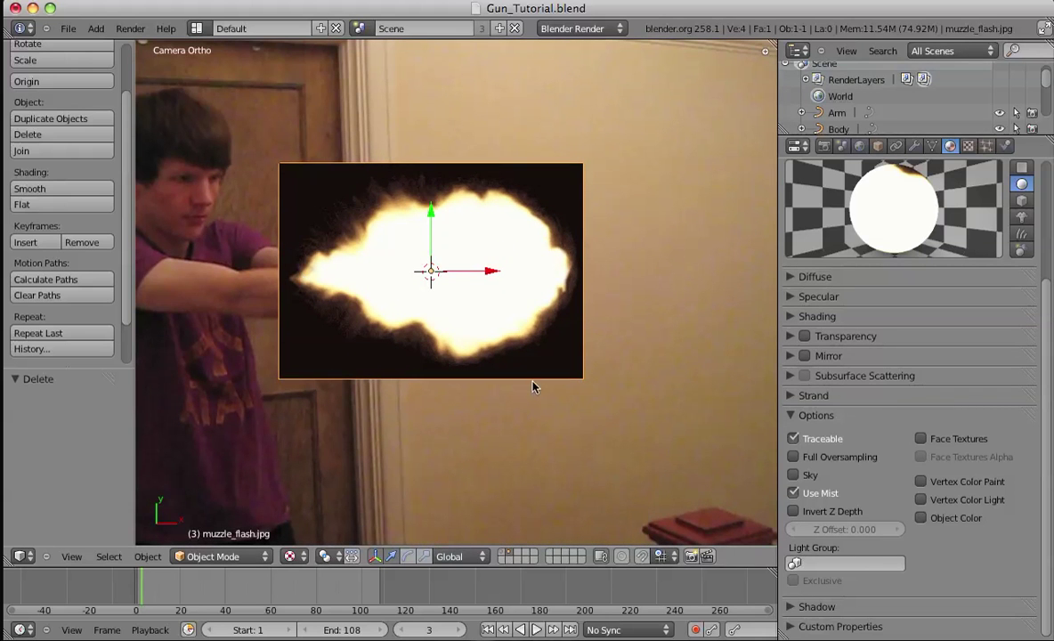
{"action": "left_click", "coordinate": [801, 414]}
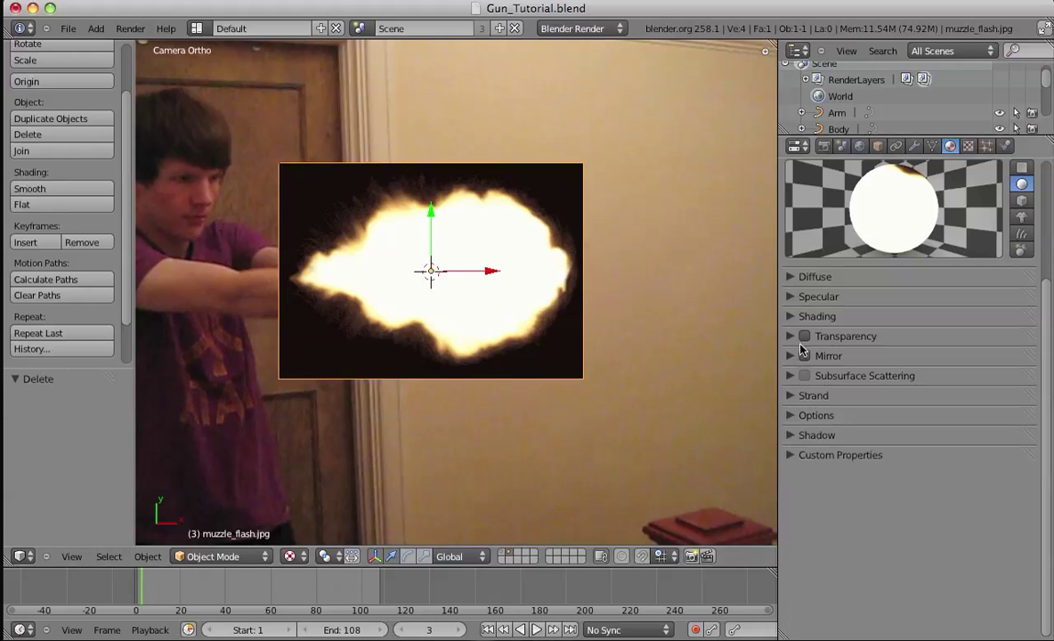
{"action": "left_click", "coordinate": [797, 337]}
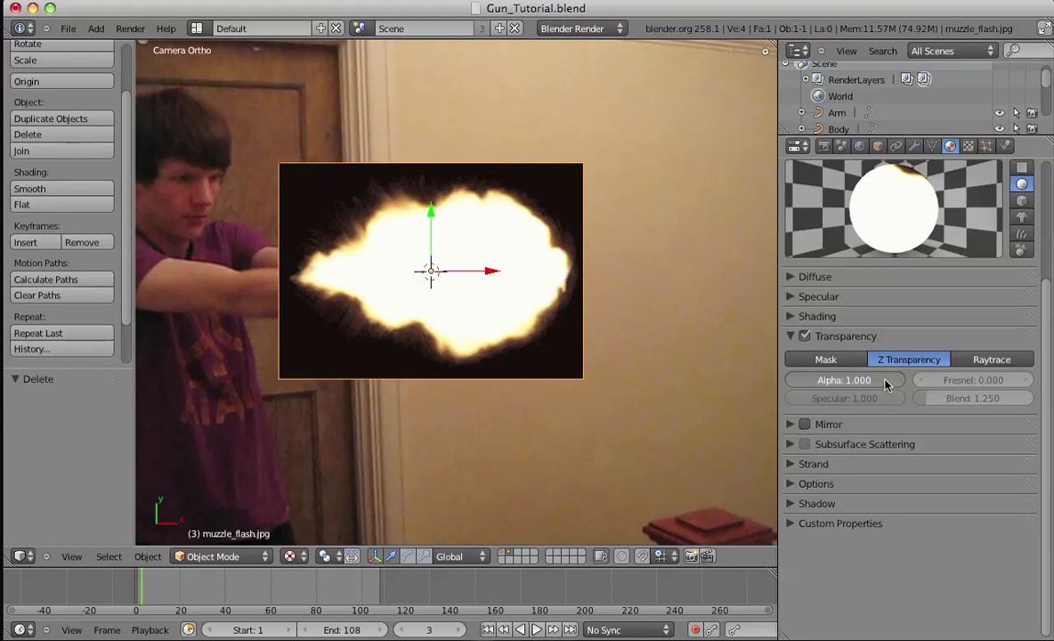
{"action": "left_click_drag", "start_coordinate": [553, 390], "coordinate": [552, 390]}
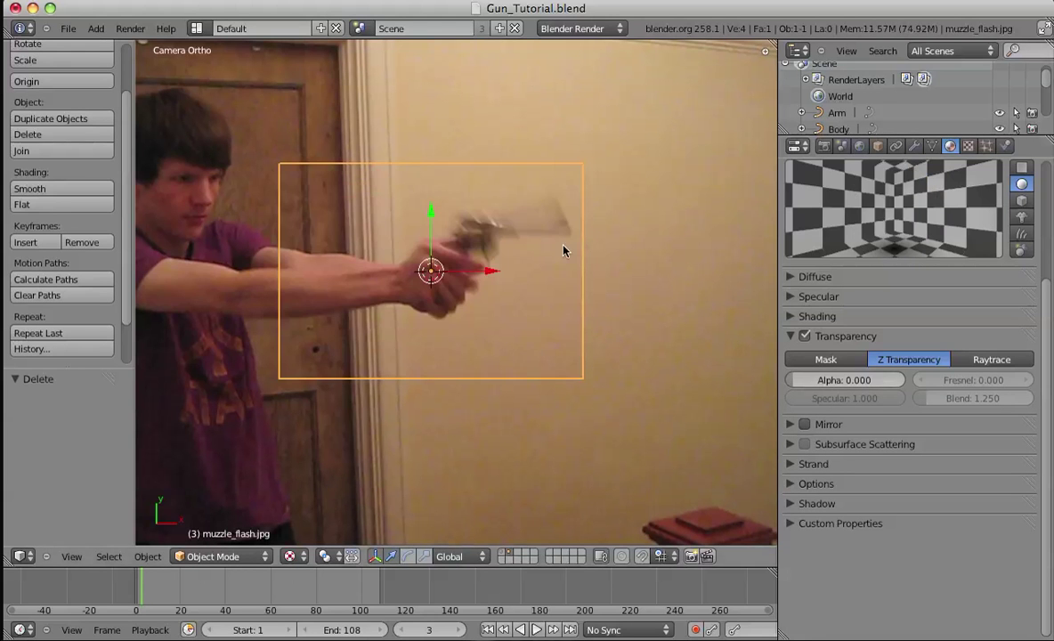
{"action": "left_click", "coordinate": [791, 336]}
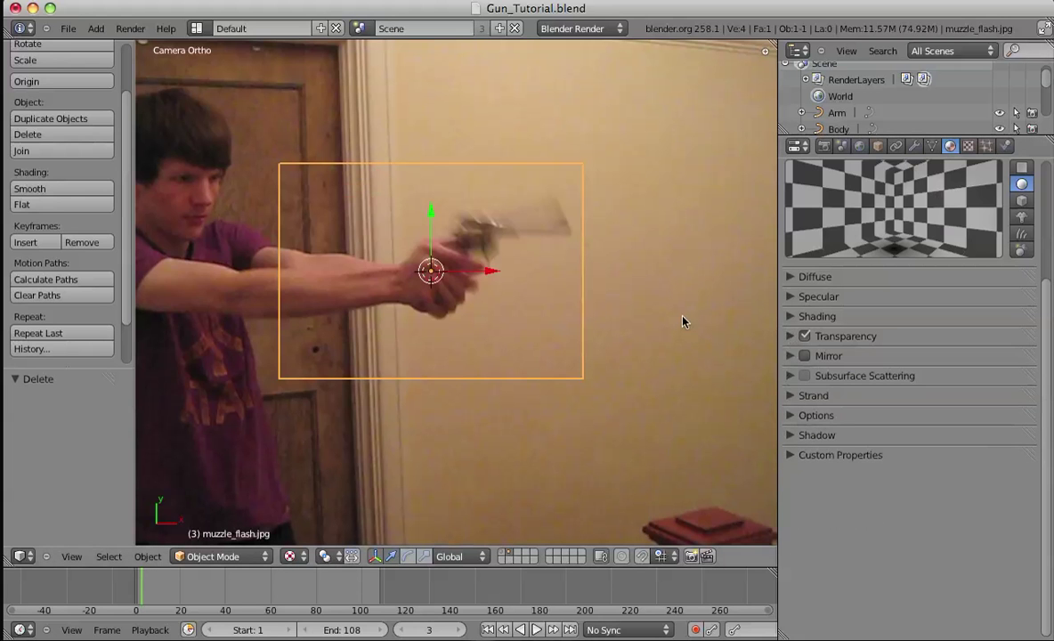
Set the image mapping extension of the muzzle_flash.jpg texture to Clip.
{"action": "left_click", "coordinate": [968, 147]}
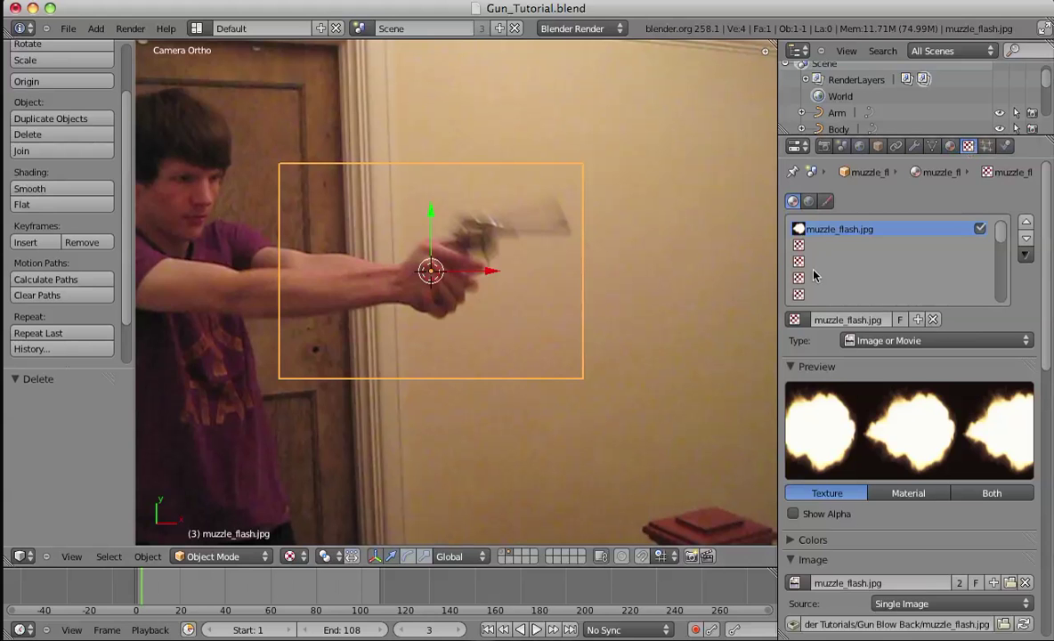
{"action": "scroll", "coordinate": [890, 383], "scroll_direction": "down", "scroll_amount": 3}
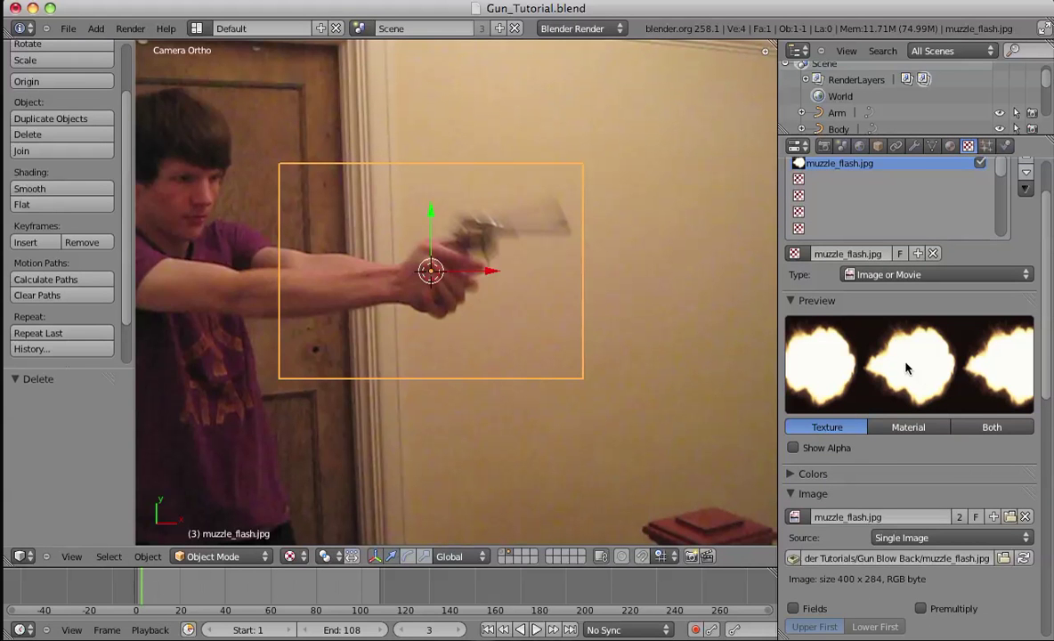
{"action": "scroll", "coordinate": [906, 368], "scroll_direction": "down", "scroll_amount": 3}
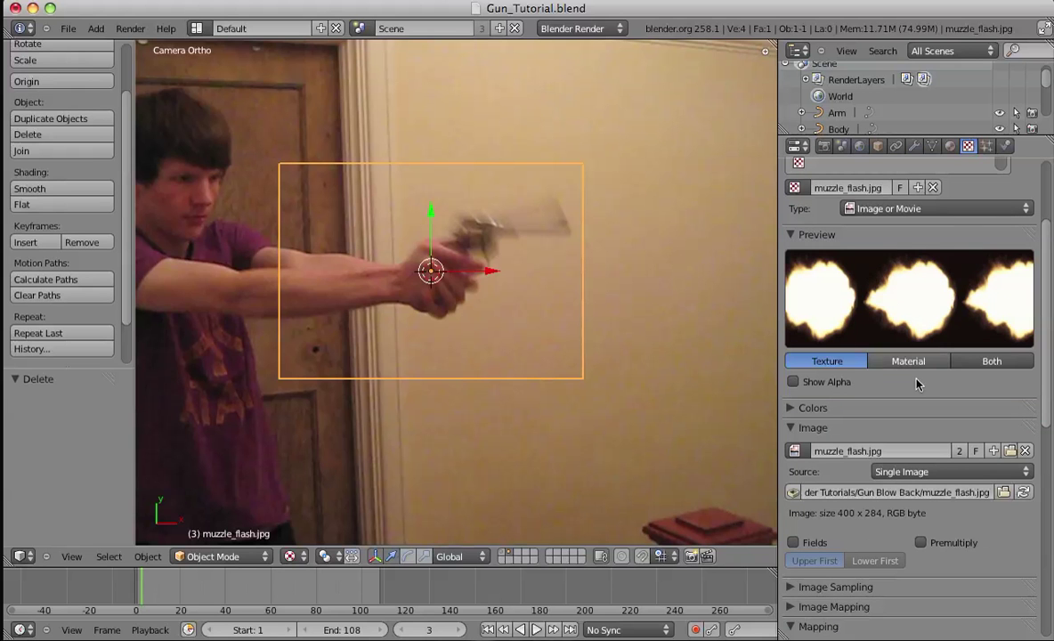
{"action": "scroll", "coordinate": [908, 485], "scroll_direction": "down", "scroll_amount": 4}
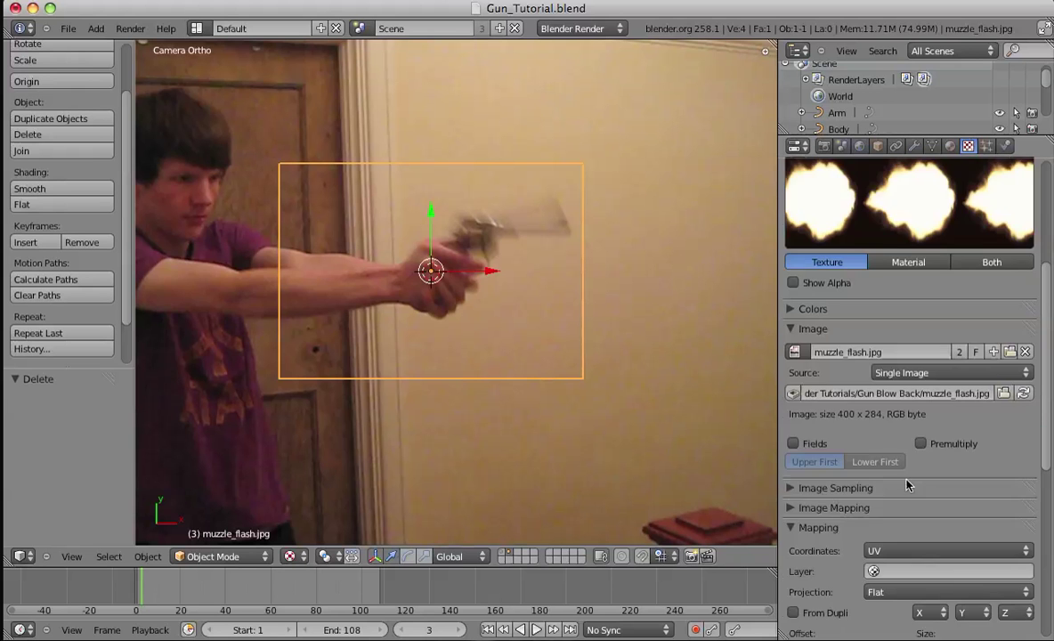
{"action": "scroll", "coordinate": [909, 481], "scroll_direction": "down", "scroll_amount": 4}
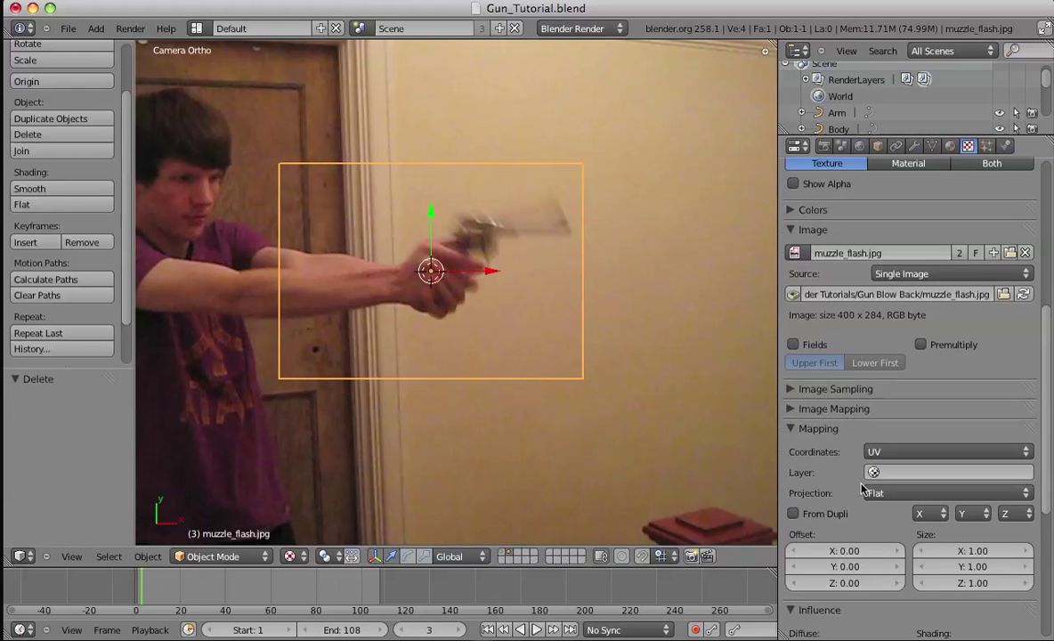
{"action": "left_click", "coordinate": [796, 409]}
{"action": "left_click", "coordinate": [904, 432]}
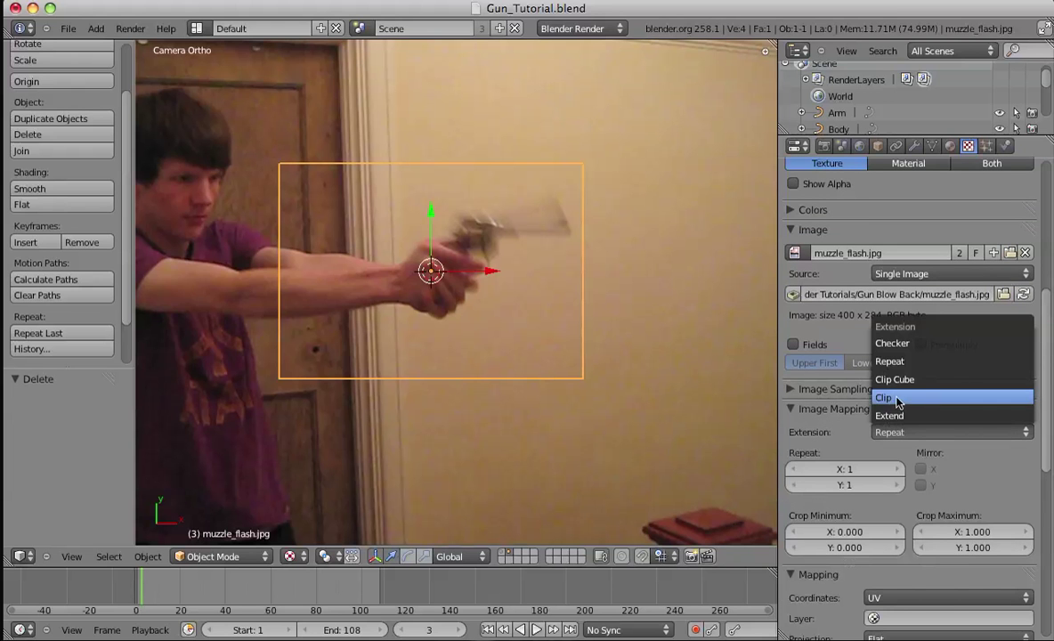
{"action": "left_click", "coordinate": [795, 408]}
{"action": "scroll", "coordinate": [828, 356], "scroll_direction": "up", "scroll_amount": 5}
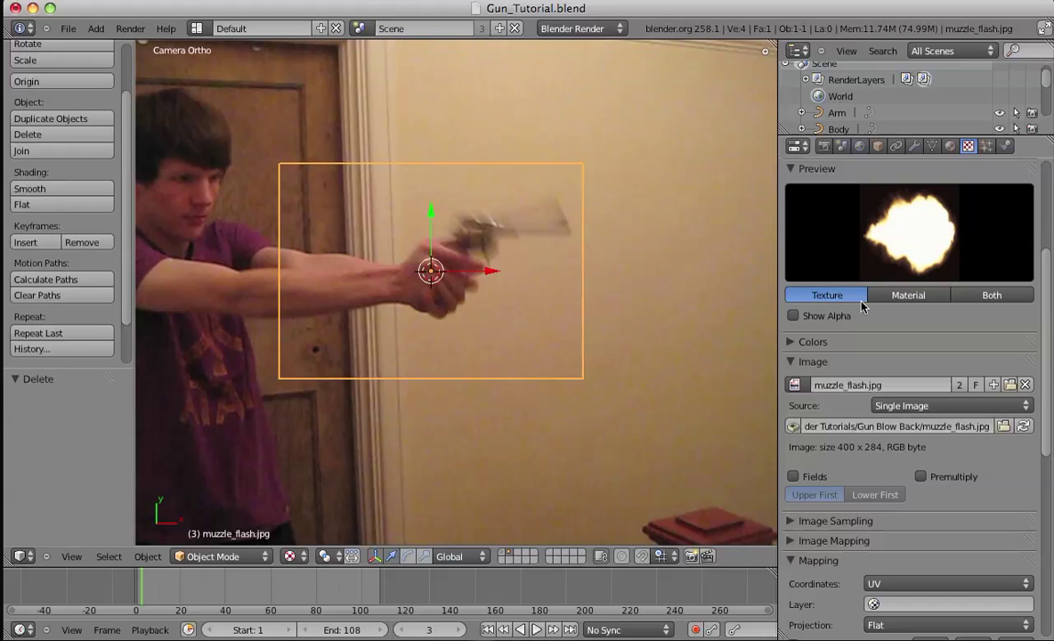
{"action": "left_click", "coordinate": [795, 361]}
{"action": "scroll", "coordinate": [803, 401], "scroll_direction": "up", "scroll_amount": 5}
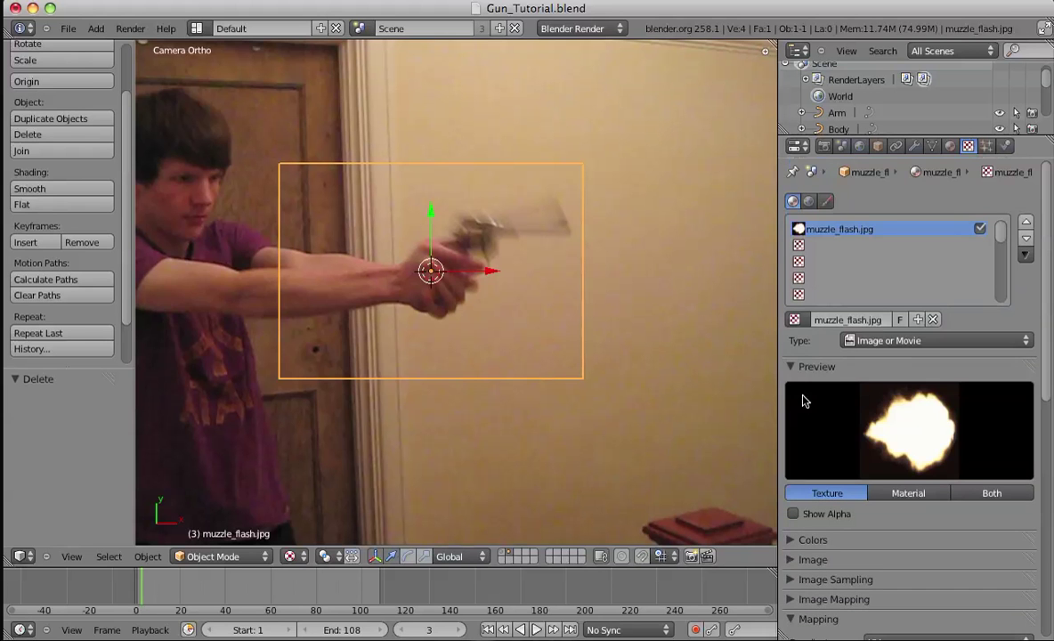
Add a second texture of type Image or Movie to the muzzle flash material and name it Alpha.
{"action": "left_click", "coordinate": [837, 246]}
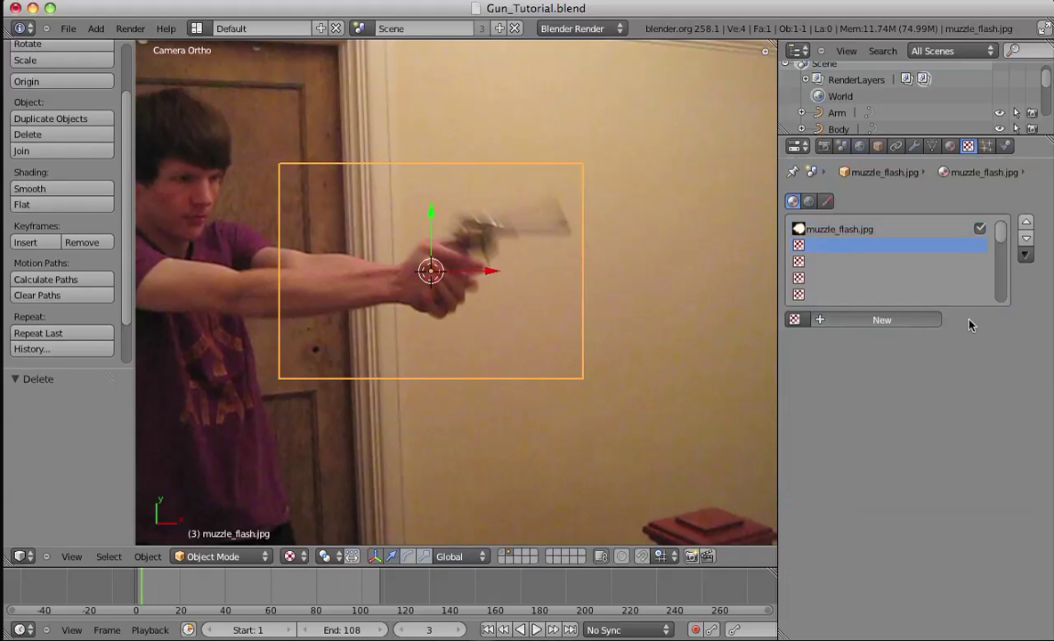
{"action": "left_click", "coordinate": [901, 320]}
{"action": "left_click", "coordinate": [881, 340]}
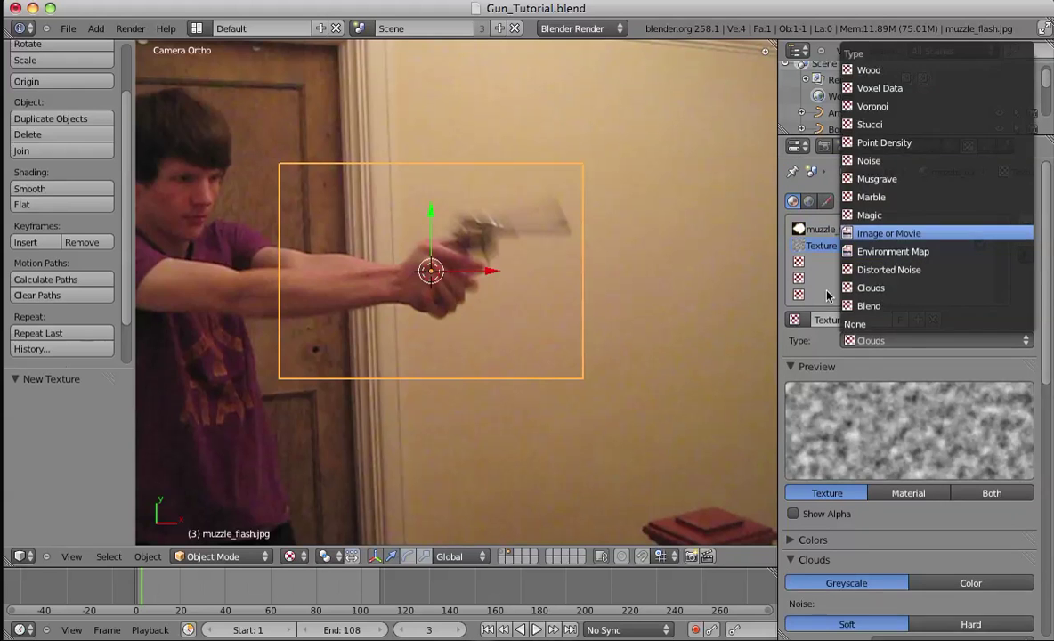
{"action": "left_click", "coordinate": [895, 235]}
{"action": "left_click", "coordinate": [843, 321]}
{"action": "type", "text": "Alpha"}
{"action": "key", "text": "Return"}
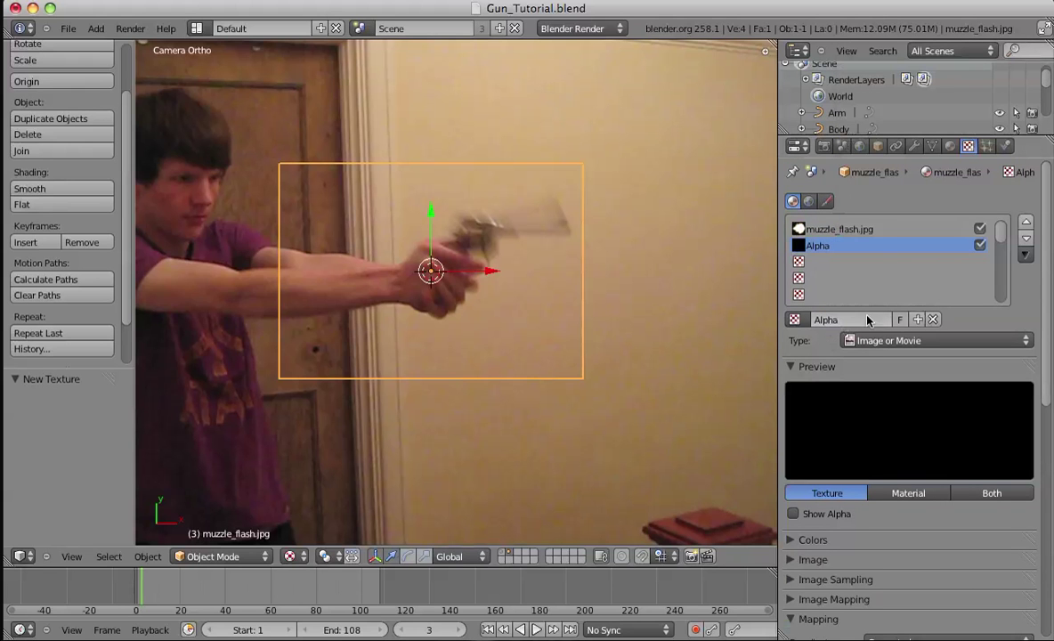
Assign the existing muzzle_flash.jpg image to the Alpha texture.
{"action": "scroll", "coordinate": [882, 356], "scroll_direction": "down", "scroll_amount": 3}
{"action": "left_click", "coordinate": [812, 460]}
{"action": "left_click", "coordinate": [796, 484]}
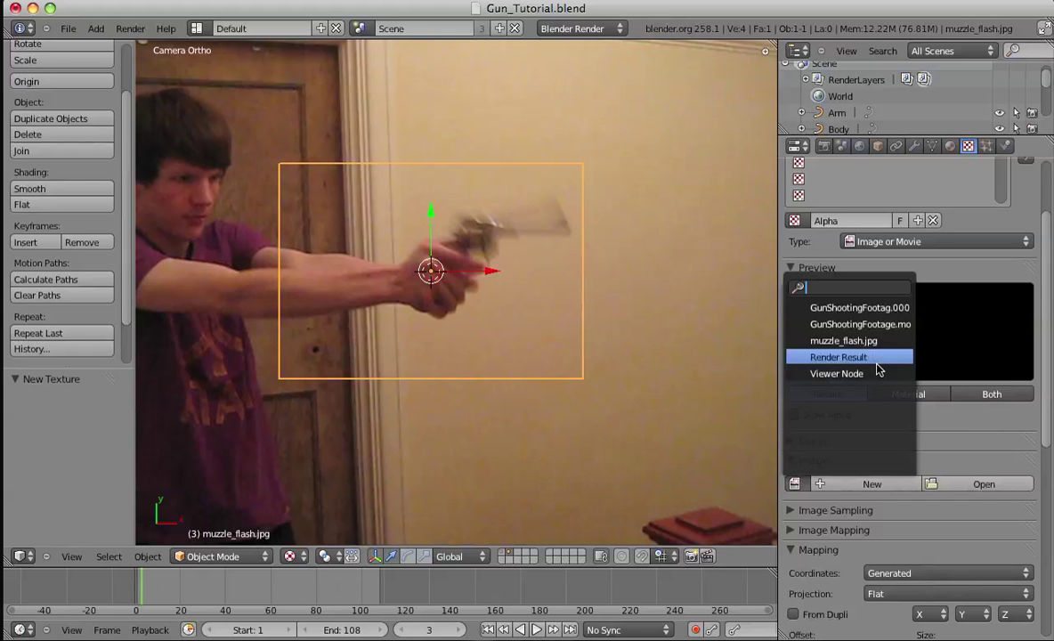
{"action": "key", "text": "Return"}
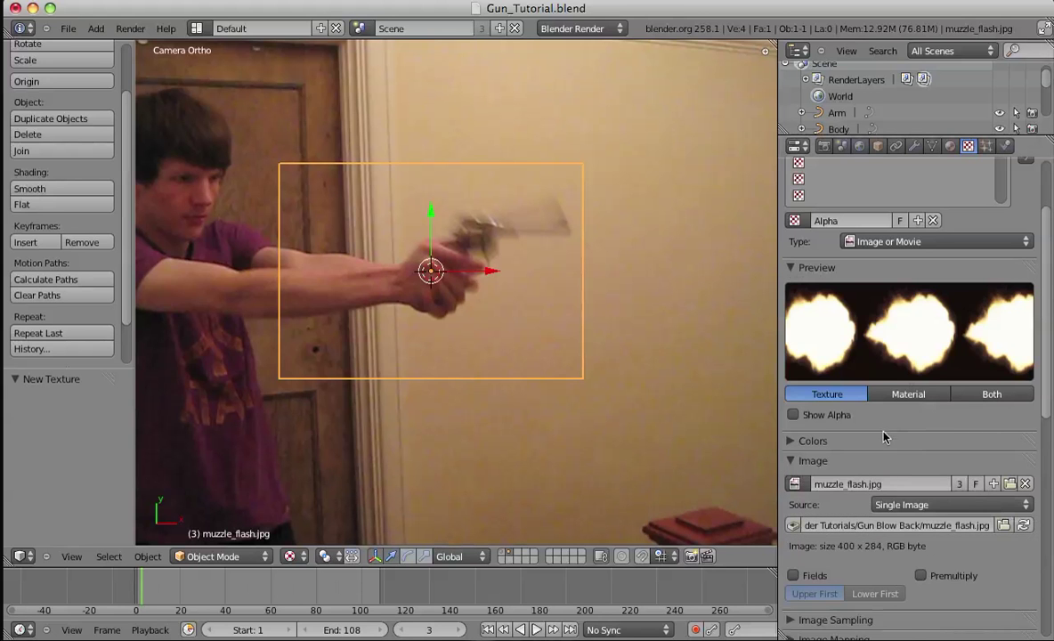
Set the Alpha texture's image mapping extension to Clip and check its image sampling options.
{"action": "scroll", "coordinate": [882, 436], "scroll_direction": "down", "scroll_amount": 3}
{"action": "left_click", "coordinate": [799, 539]}
{"action": "left_click", "coordinate": [917, 561]}
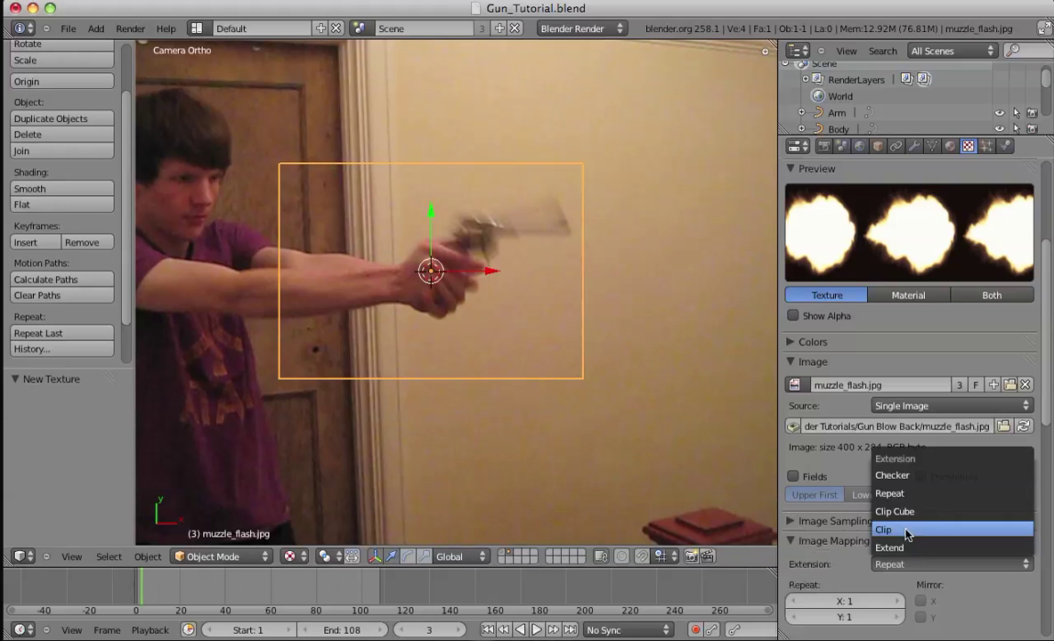
{"action": "left_click", "coordinate": [894, 529]}
{"action": "left_click", "coordinate": [794, 536]}
{"action": "left_click", "coordinate": [796, 523]}
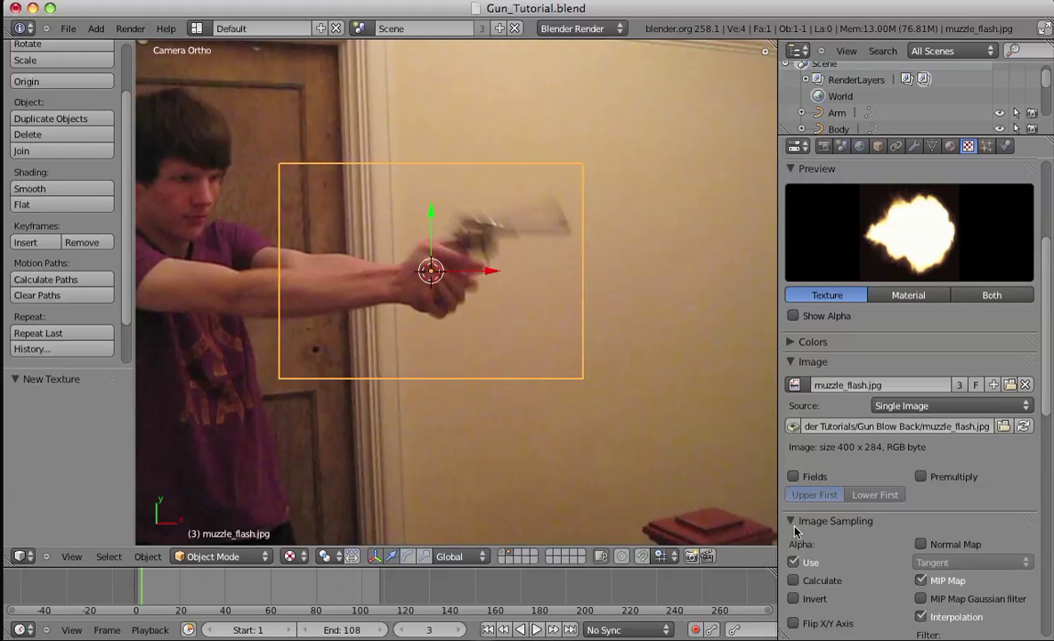
{"action": "left_click", "coordinate": [796, 523]}
{"action": "scroll", "coordinate": [868, 434], "scroll_direction": "up", "scroll_amount": 3}
{"action": "scroll", "coordinate": [869, 435], "scroll_direction": "down", "scroll_amount": 4}
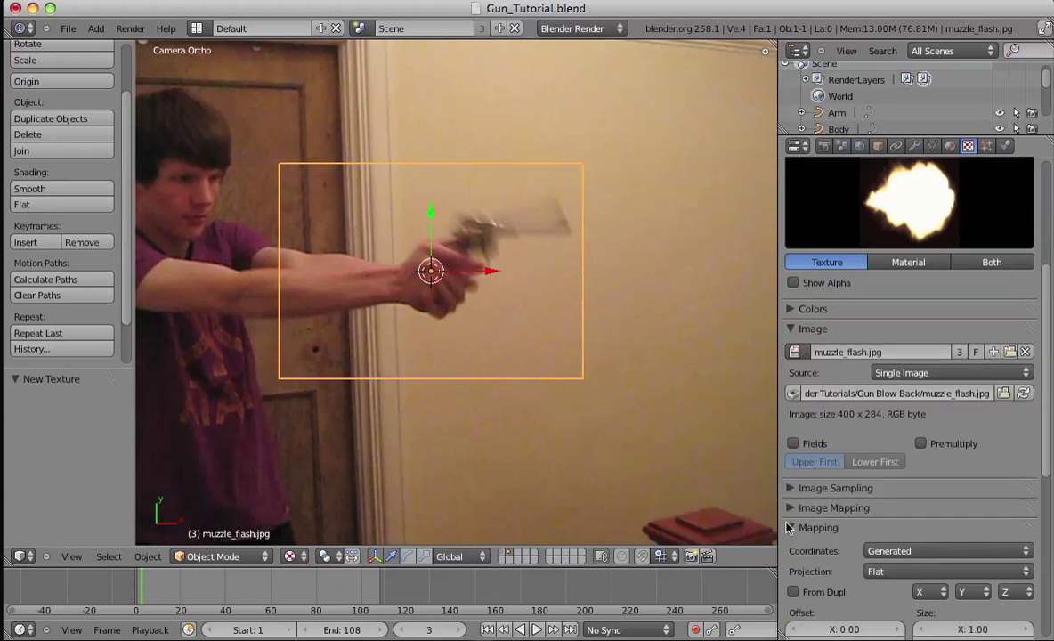
Set the Alpha texture's saturation to 0 and its contrast to 1.1 in the color adjustments.
{"action": "left_click", "coordinate": [796, 489]}
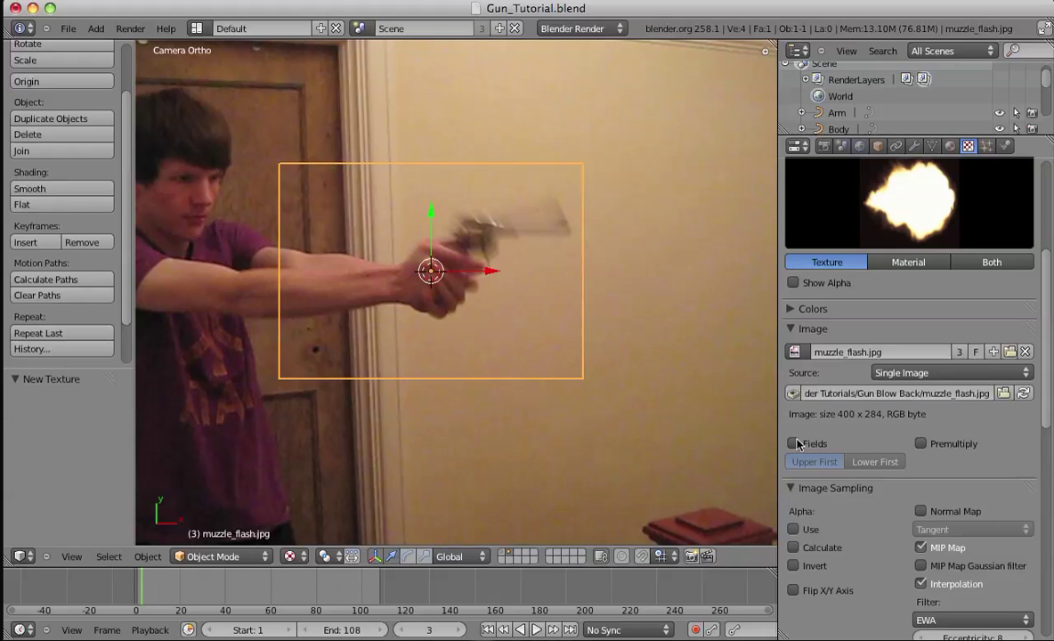
{"action": "left_click", "coordinate": [796, 488]}
{"action": "scroll", "coordinate": [812, 371], "scroll_direction": "up", "scroll_amount": 2}
{"action": "left_click", "coordinate": [810, 374]}
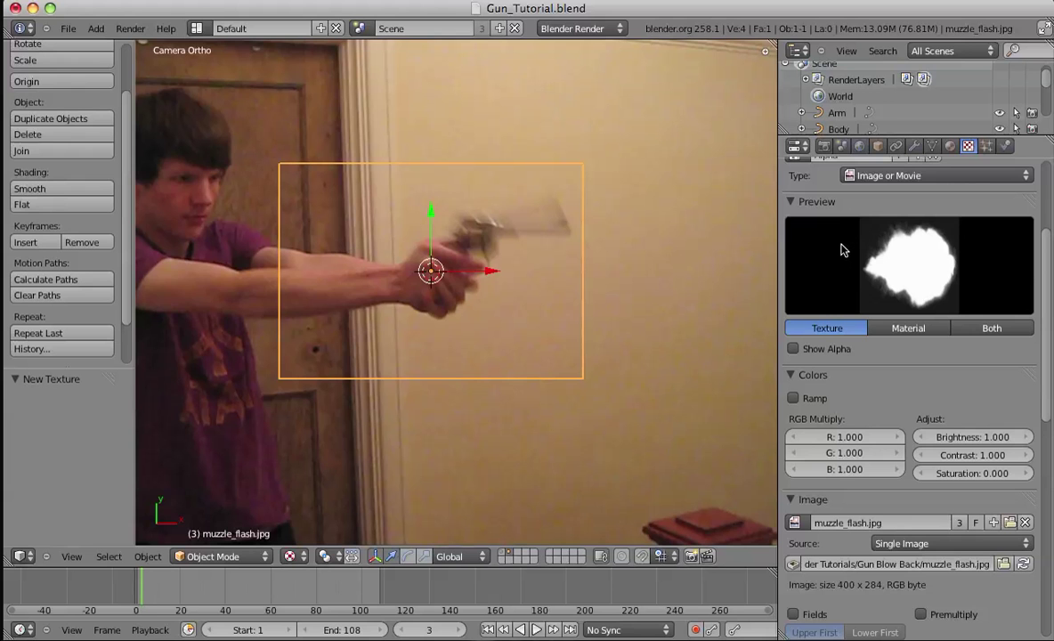
{"action": "left_click", "coordinate": [1029, 456]}
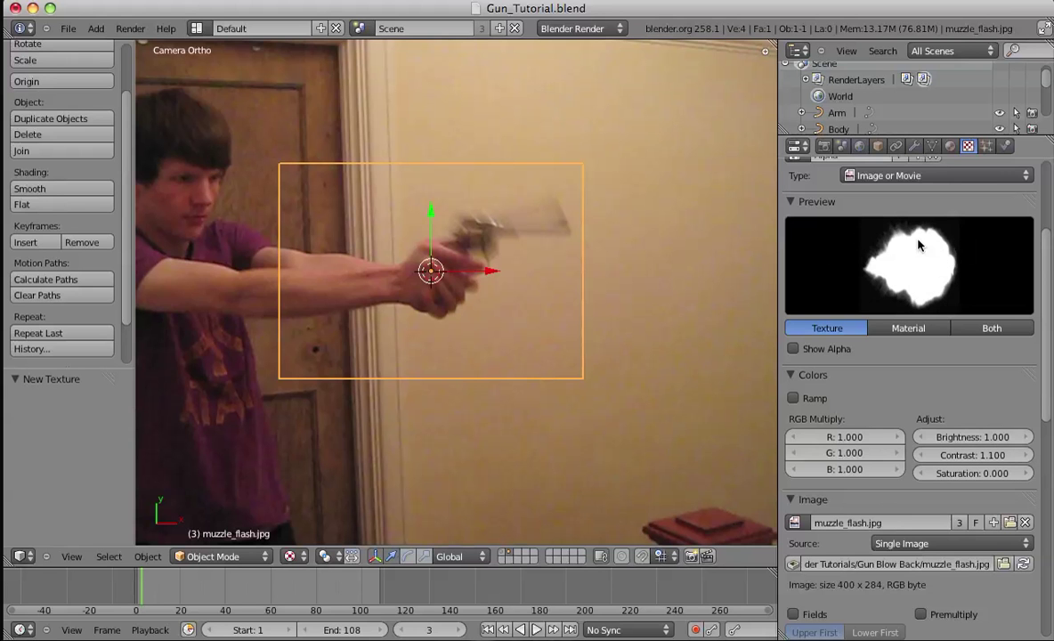
Make the Alpha texture influence the diffuse alpha at 1.000 instead of the diffuse color.
{"action": "scroll", "coordinate": [921, 316], "scroll_direction": "up", "scroll_amount": 5}
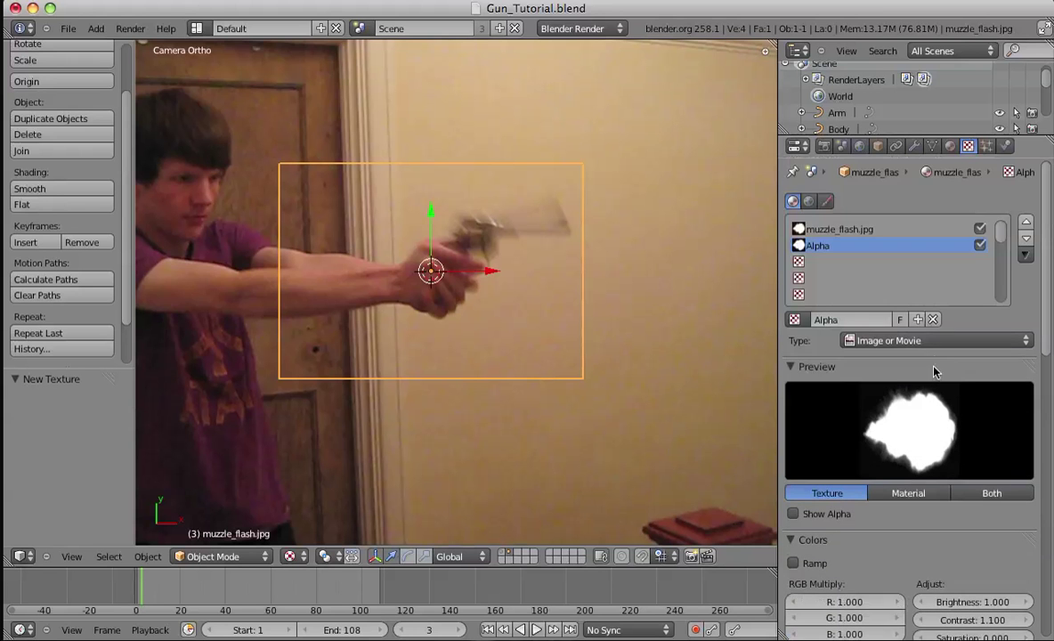
{"action": "scroll", "coordinate": [906, 358], "scroll_direction": "down", "scroll_amount": 17}
{"action": "scroll", "coordinate": [845, 411], "scroll_direction": "down", "scroll_amount": 3}
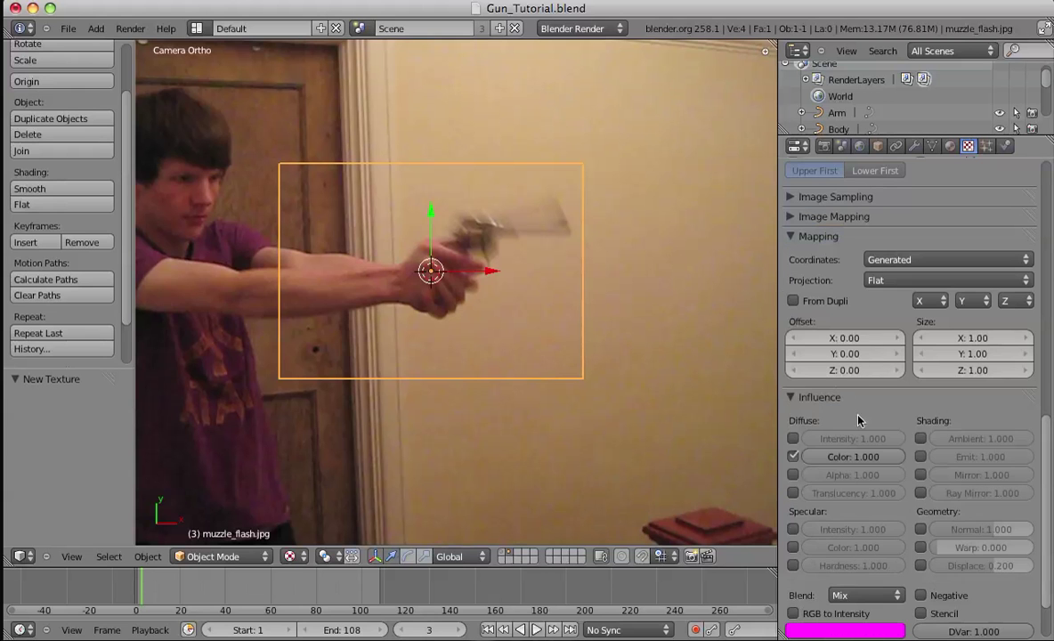
{"action": "left_click", "coordinate": [794, 458]}
{"action": "left_click", "coordinate": [794, 475]}
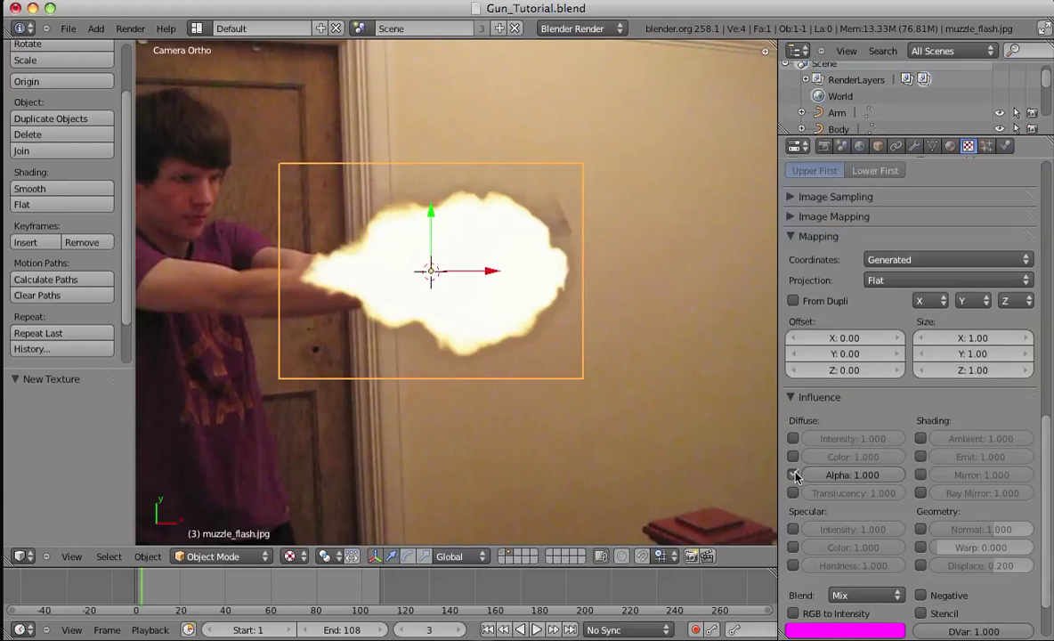
Rotate the muzzle flash plane roughly half a turn and move it in front of the gun.
{"action": "key", "text": "r"}
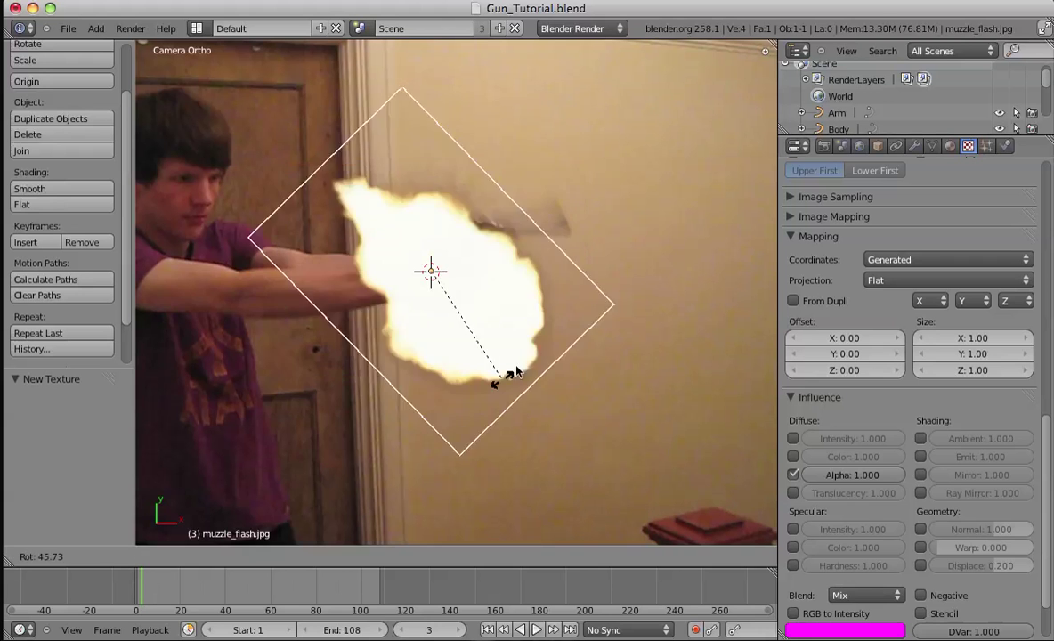
{"action": "left_click", "coordinate": [293, 237]}
{"action": "key", "text": "g"}
{"action": "left_click", "coordinate": [597, 265]}
{"action": "key", "text": "g"}
{"action": "left_click", "coordinate": [621, 298]}
{"action": "scroll", "coordinate": [553, 385], "scroll_direction": "down", "scroll_amount": 3}
{"action": "key", "text": "g"}
{"action": "left_click", "coordinate": [572, 342]}
{"action": "scroll", "coordinate": [581, 384], "scroll_direction": "up", "scroll_amount": 4}
{"action": "key", "text": "g"}
{"action": "left_click", "coordinate": [664, 343]}
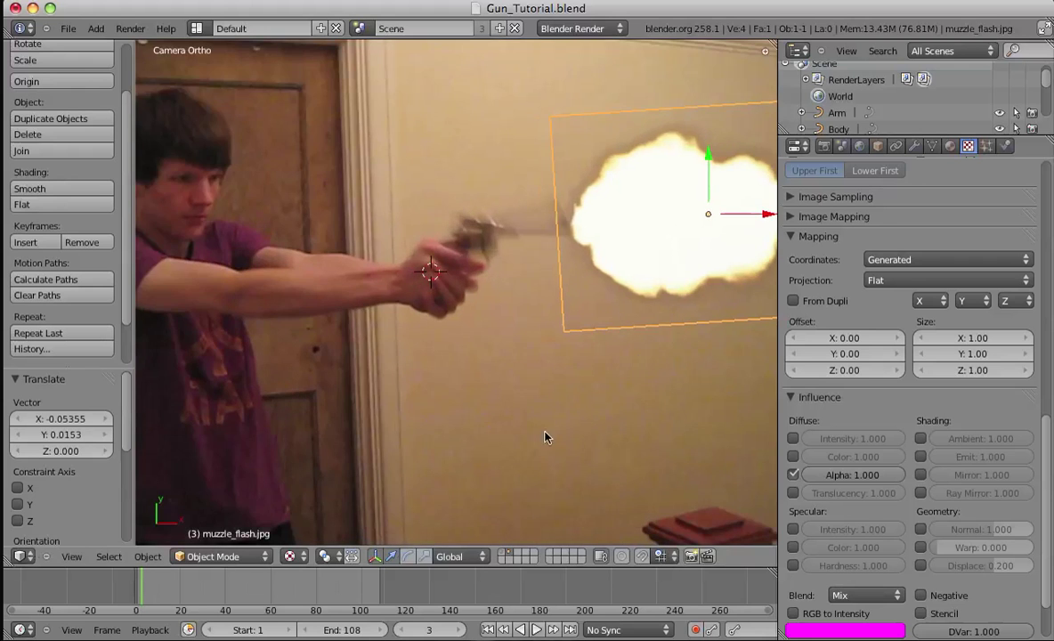
Reselect the muzzle flash plane and scale it down to roughly three quarters of its size.
{"action": "key", "text": "a"}
{"action": "scroll", "coordinate": [540, 411], "scroll_direction": "down", "scroll_amount": 4}
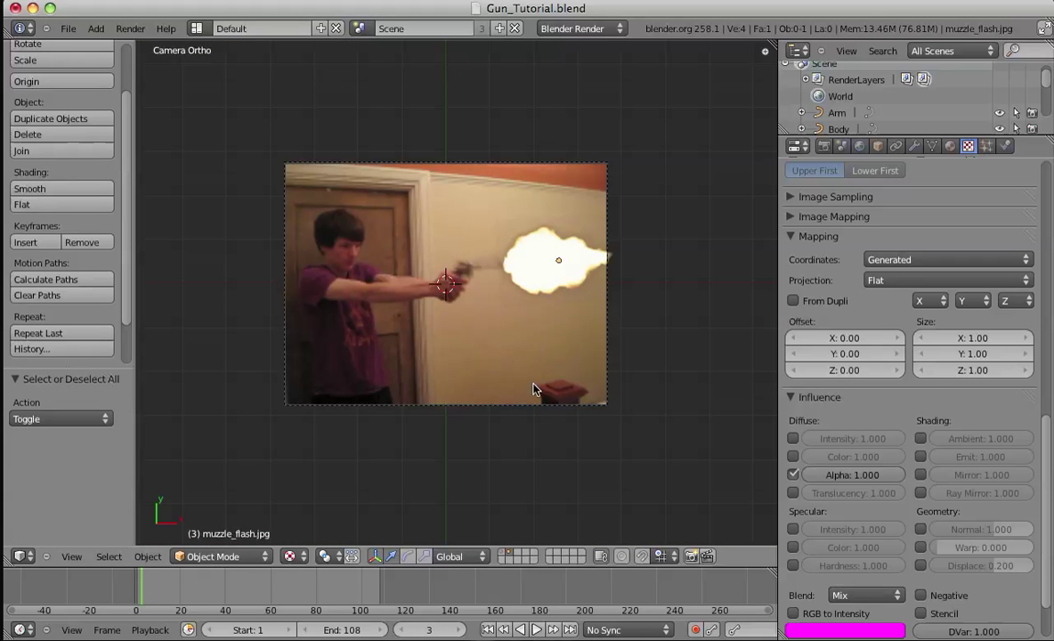
{"action": "right_click", "coordinate": [551, 256]}
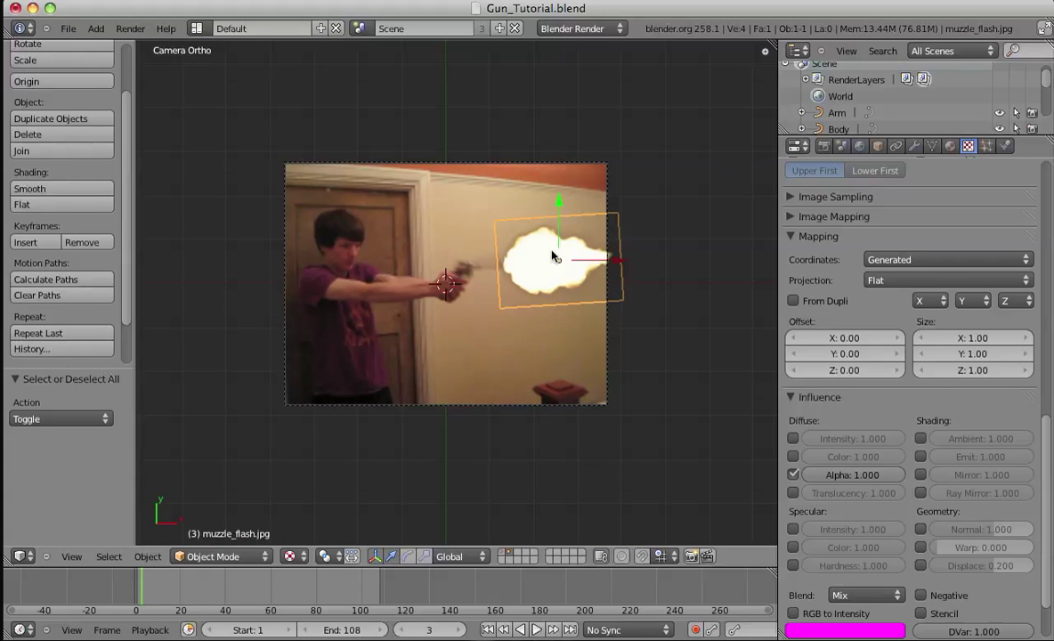
{"action": "key", "text": "s"}
{"action": "left_click", "coordinate": [648, 307]}
Move the muzzle flash plane so its rounded end sits at the end of the gun barrel.
{"action": "key", "text": "g"}
{"action": "left_click", "coordinate": [574, 306]}
{"action": "key", "text": "g"}
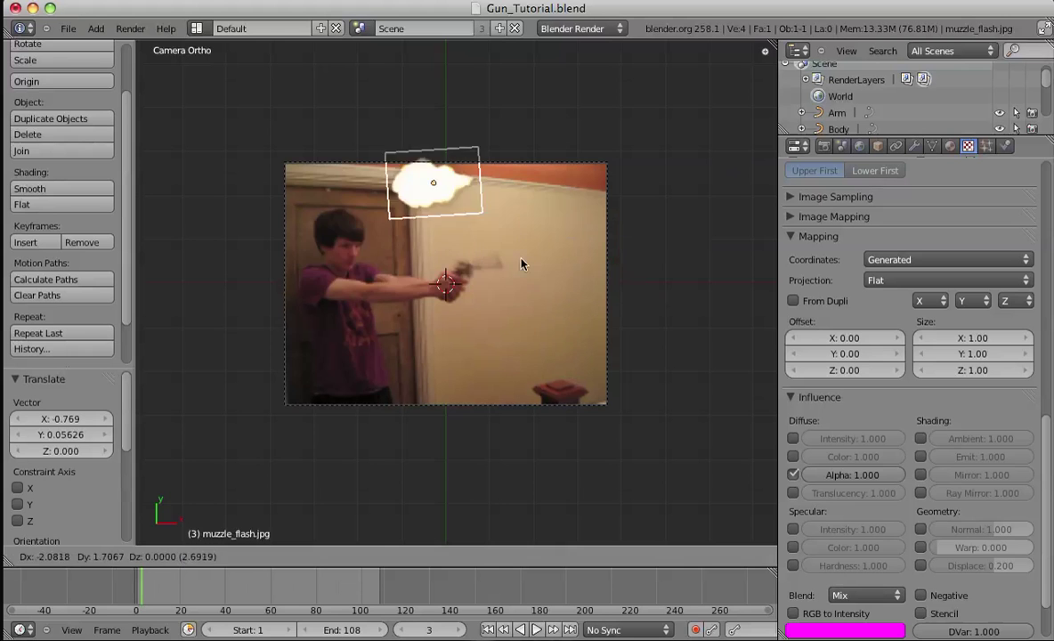
{"action": "left_click", "coordinate": [506, 322]}
{"action": "key", "text": "g"}
{"action": "left_click", "coordinate": [459, 295]}
{"action": "scroll", "coordinate": [458, 295], "scroll_direction": "up", "scroll_amount": 4}
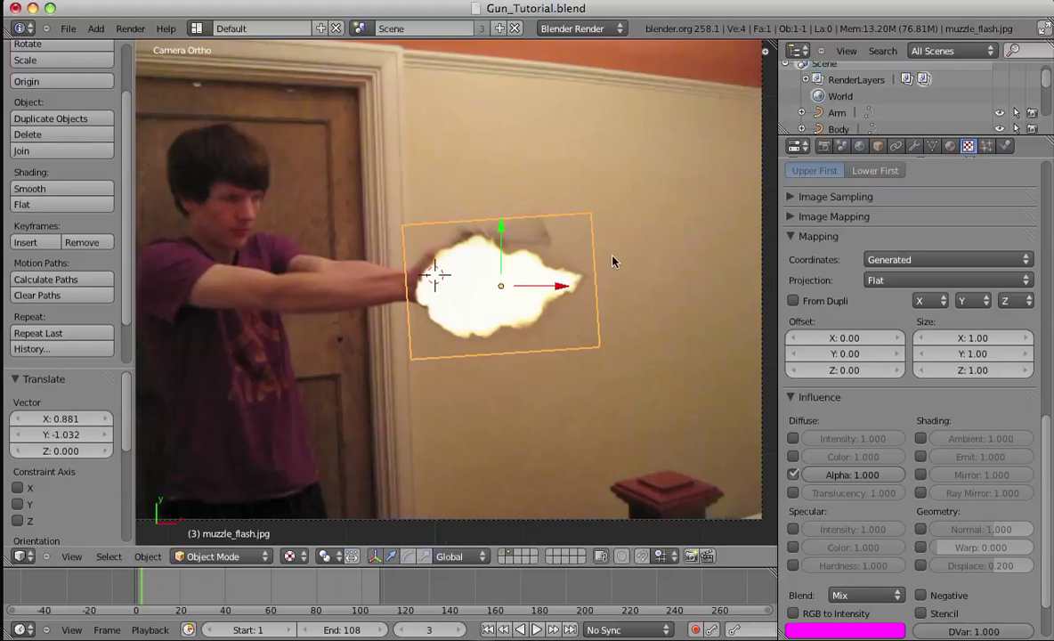
{"action": "key", "text": "g"}
{"action": "left_click", "coordinate": [706, 188]}
{"action": "scroll", "coordinate": [706, 188], "scroll_direction": "down", "scroll_amount": 4}
{"action": "key", "text": "g"}
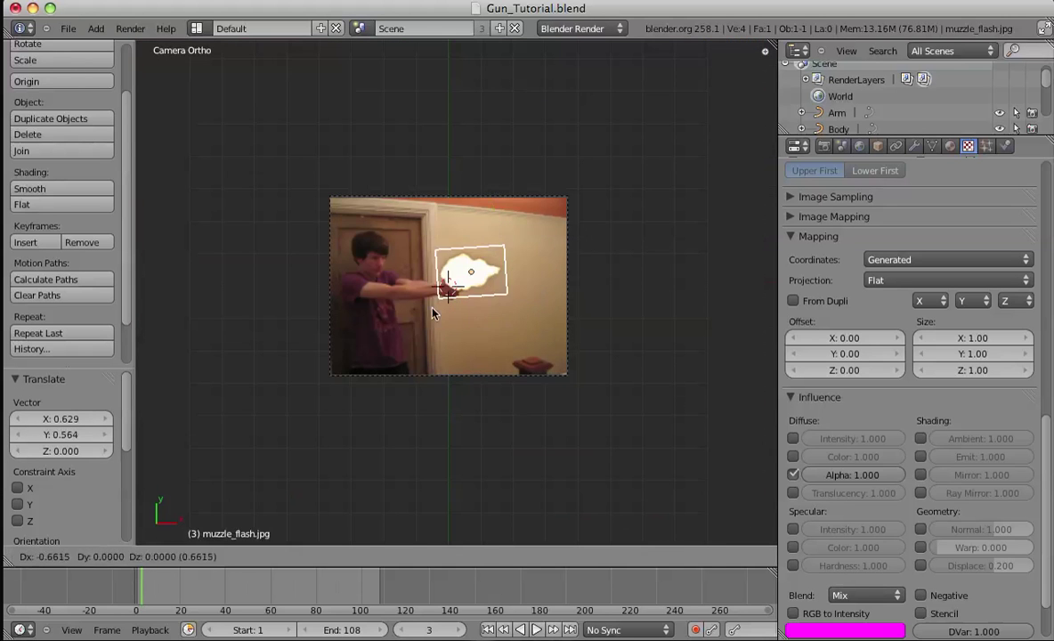
{"action": "left_click", "coordinate": [432, 311]}
{"action": "scroll", "coordinate": [431, 312], "scroll_direction": "up", "scroll_amount": 4}
{"action": "key", "text": "g"}
{"action": "left_click", "coordinate": [614, 254]}
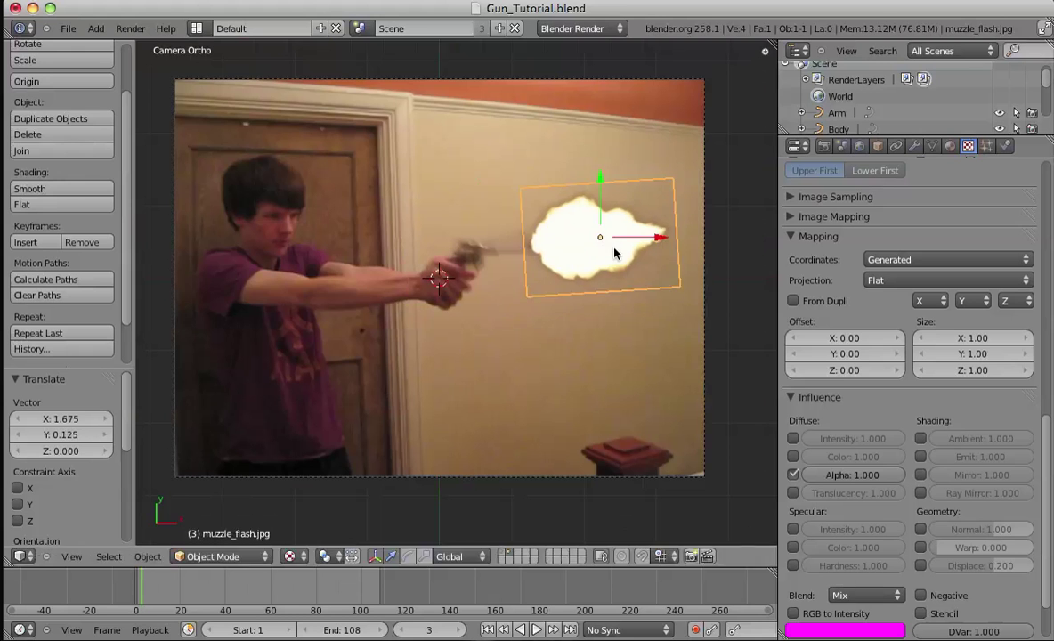
Rotate the muzzle flash plane until nearly level with the barrel and scale it by about 0.94.
{"action": "key", "text": "r"}
{"action": "left_click", "coordinate": [593, 267]}
{"action": "key", "text": "g"}
{"action": "left_click", "coordinate": [595, 271]}
{"action": "key", "text": "r"}
{"action": "left_click", "coordinate": [581, 283]}
{"action": "key", "text": "g"}
{"action": "left_click", "coordinate": [601, 308]}
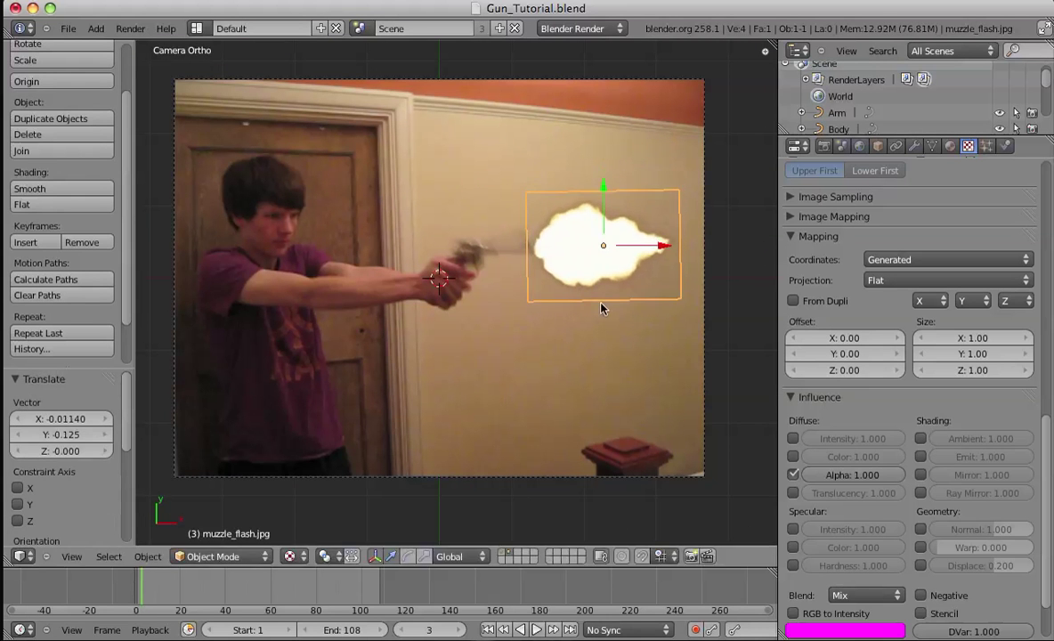
{"action": "key", "text": "s"}
{"action": "left_click", "coordinate": [603, 305]}
{"action": "key", "text": "r"}
{"action": "right_click", "coordinate": [661, 306]}
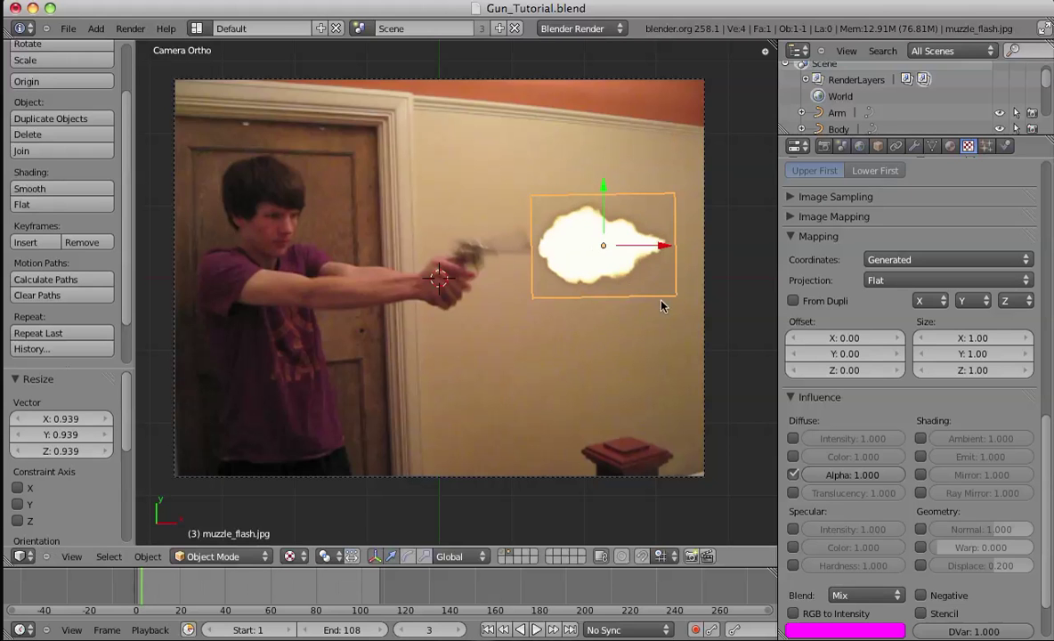
{"action": "key", "text": "z"}
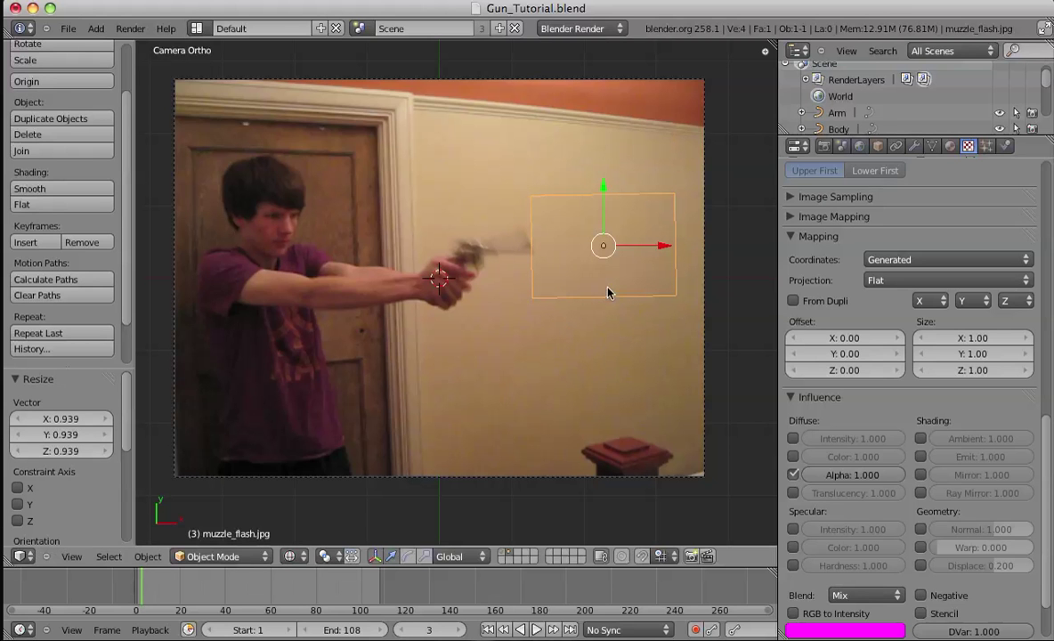
{"action": "key", "text": "ctrl+z"}
{"action": "left_click", "coordinate": [289, 555]}
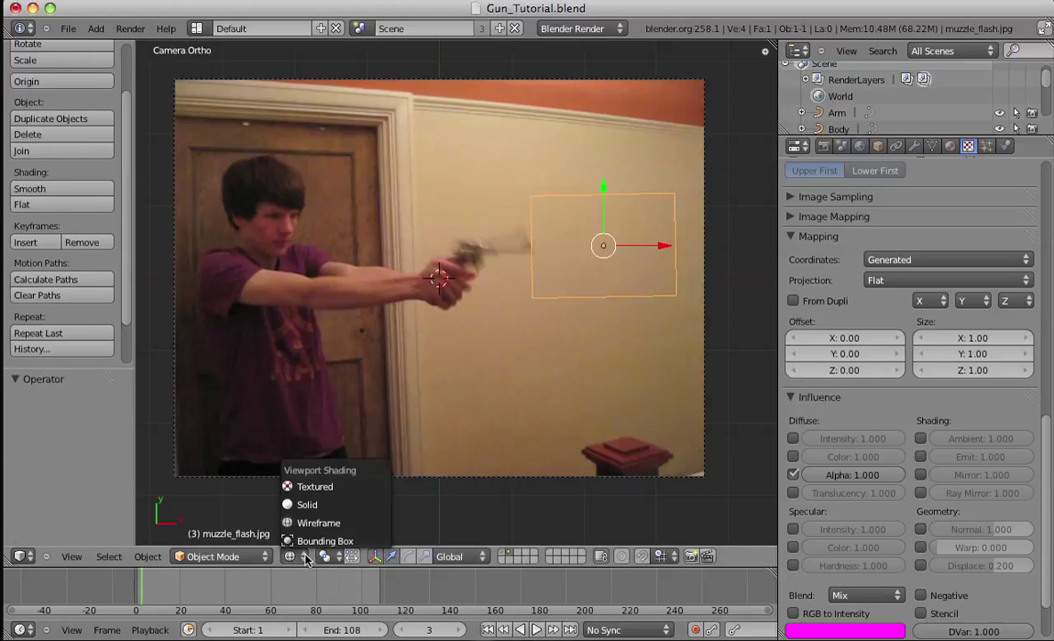
{"action": "key", "text": "Return"}
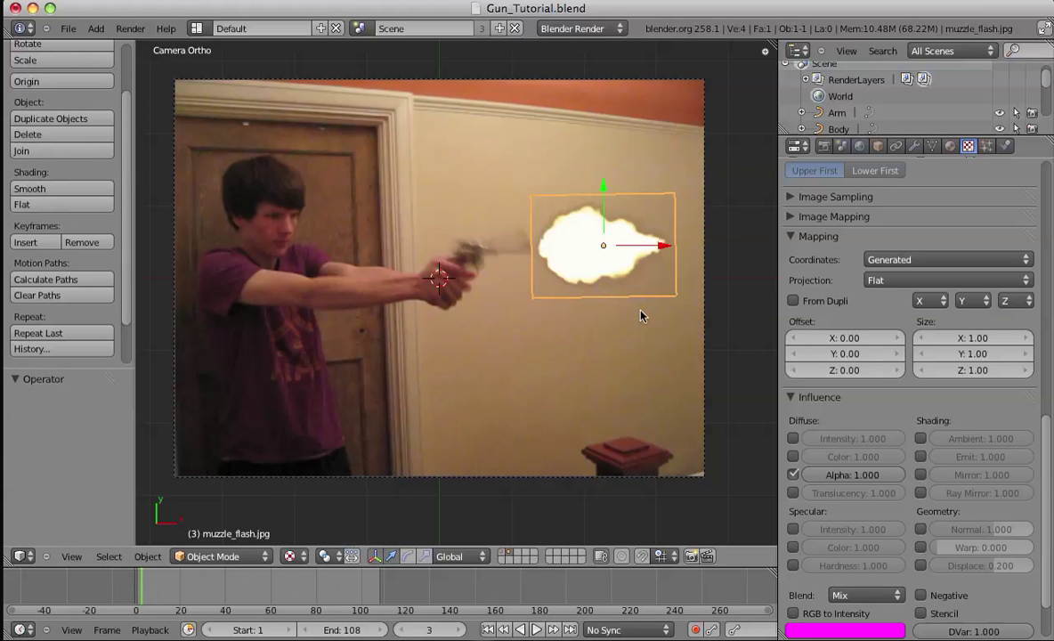
{"action": "key", "text": "r"}
{"action": "key", "text": "y"}
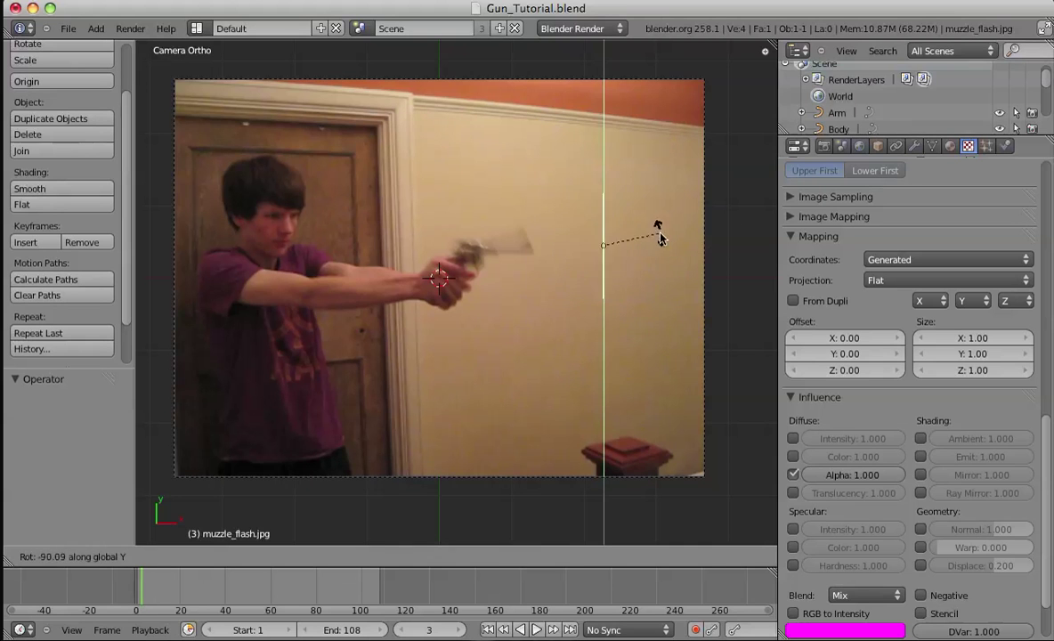
{"action": "right_click", "coordinate": [659, 250]}
Nudge the muzzle flash plane by about -0.023 in X and Y to line it up with the muzzle.
{"action": "middle_click_drag", "start_coordinate": [635, 306], "coordinate": [659, 289], "text": "shift"}
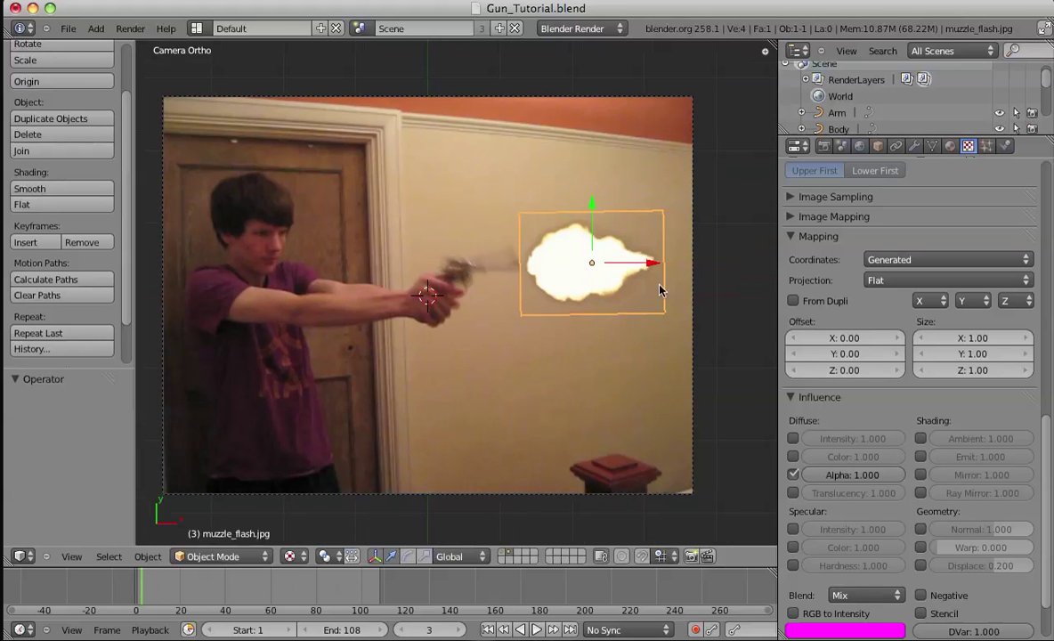
{"action": "key", "text": "r"}
{"action": "right_click", "coordinate": [530, 161]}
{"action": "key", "text": "g"}
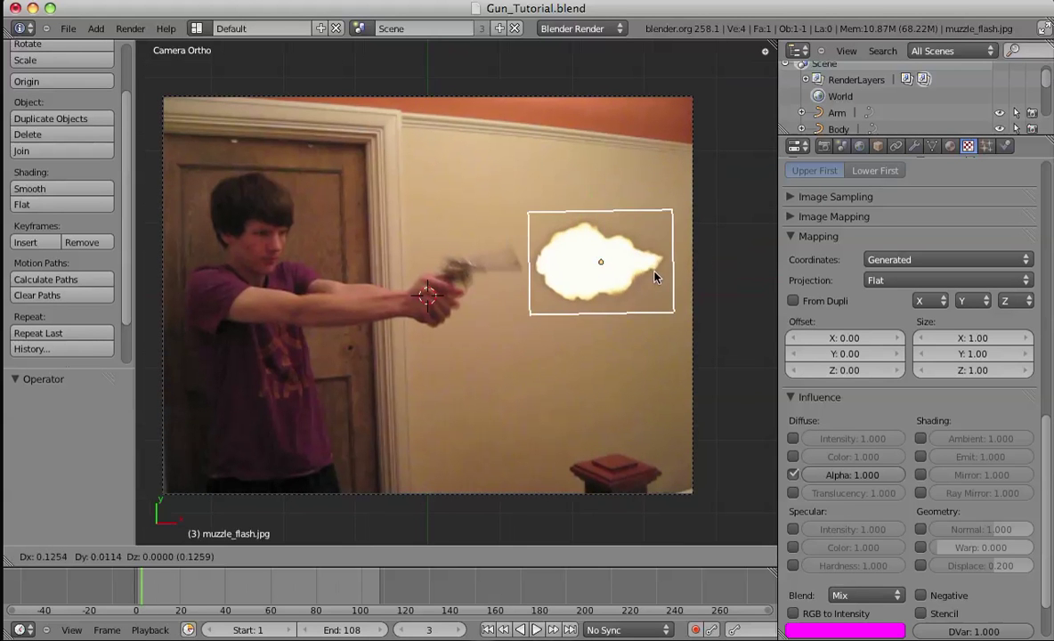
{"action": "left_click", "coordinate": [646, 275]}
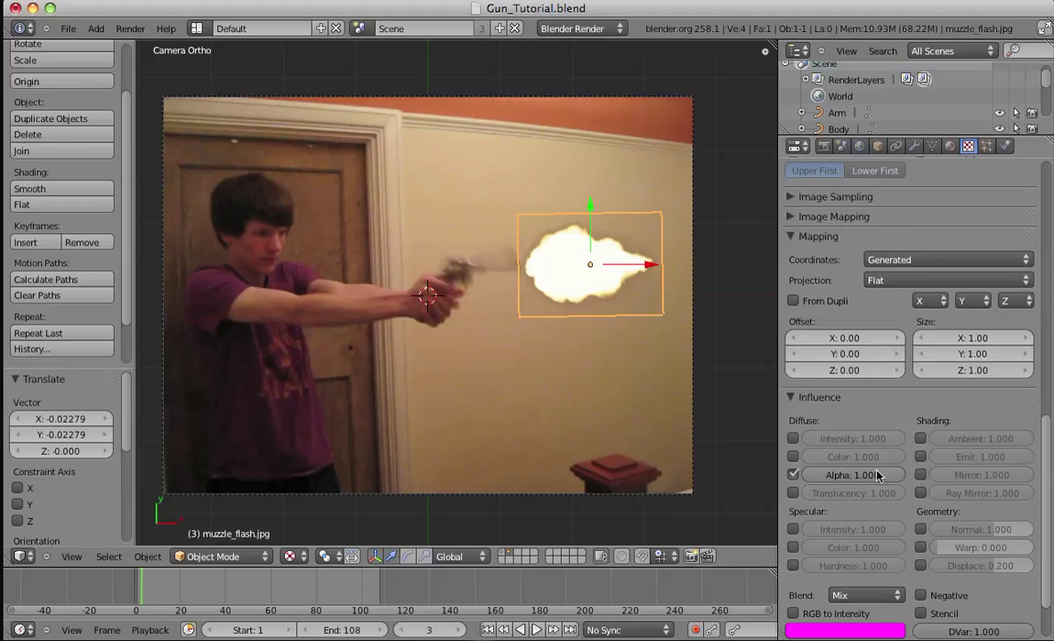
Collapse the Alpha texture's Mapping, Image and Colors settings and keep its Influence settings open.
{"action": "left_click", "coordinate": [828, 217]}
{"action": "left_click", "coordinate": [817, 217]}
{"action": "left_click", "coordinate": [817, 236]}
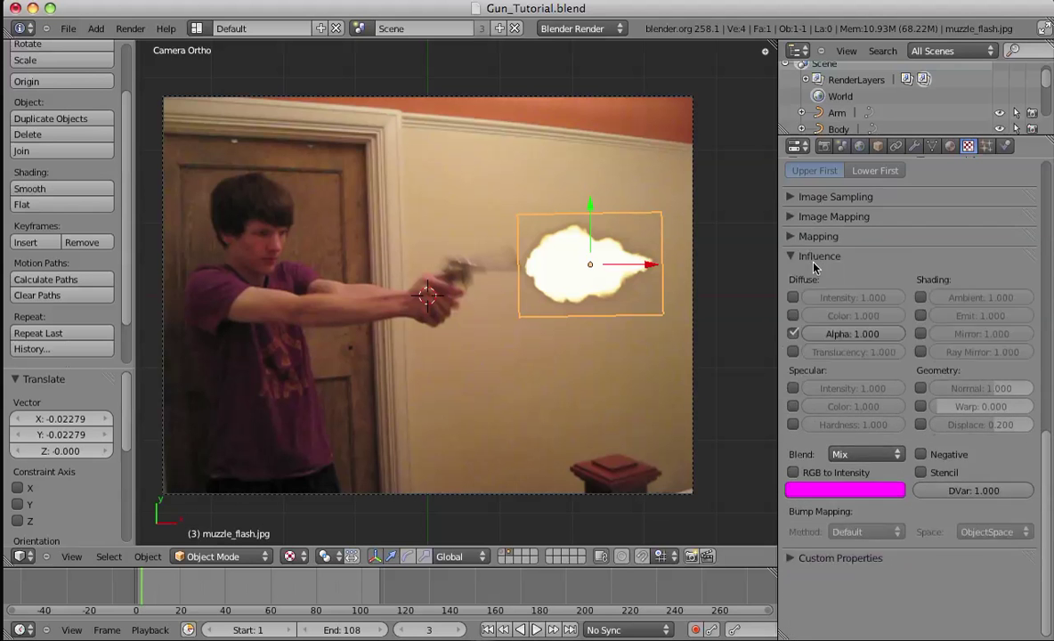
{"action": "left_click", "coordinate": [828, 258]}
{"action": "scroll", "coordinate": [841, 267], "scroll_direction": "up", "scroll_amount": 5}
{"action": "left_click", "coordinate": [806, 308]}
{"action": "scroll", "coordinate": [819, 356], "scroll_direction": "down", "scroll_amount": 2}
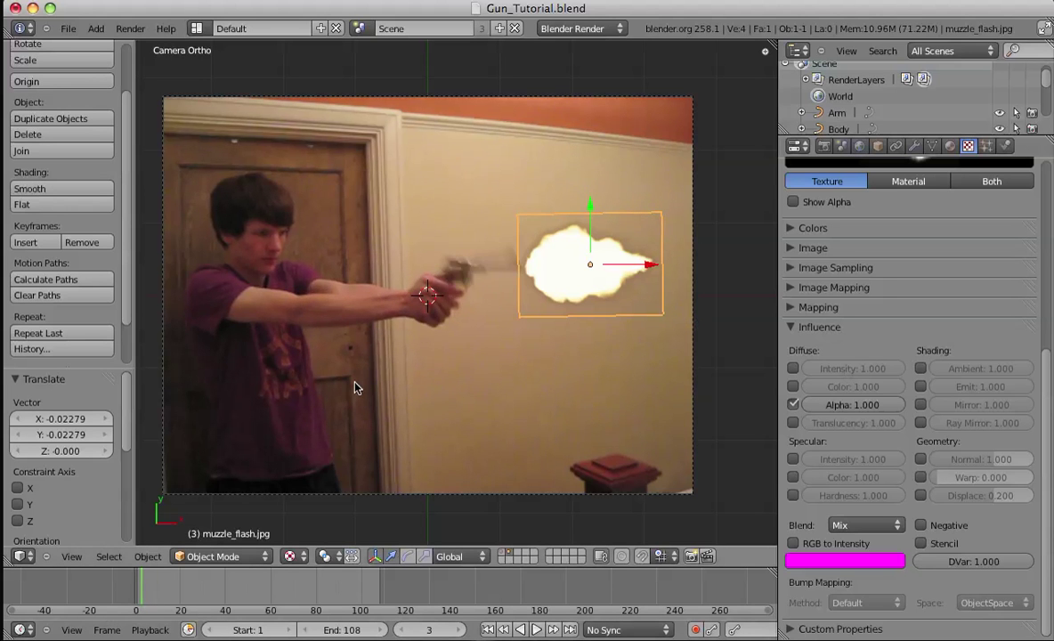
Compare frames 2 and 3 of the footage and make all scene layers visible.
{"action": "key", "text": "Left"}
{"action": "key", "text": "Right"}
{"action": "key", "text": "Left"}
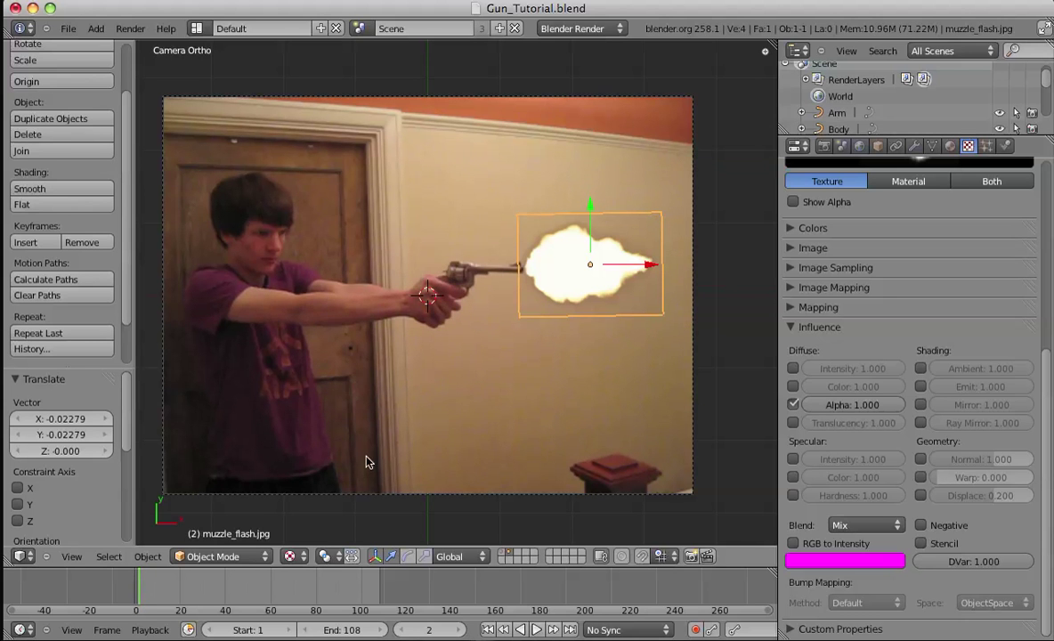
{"action": "key", "text": "grave"}
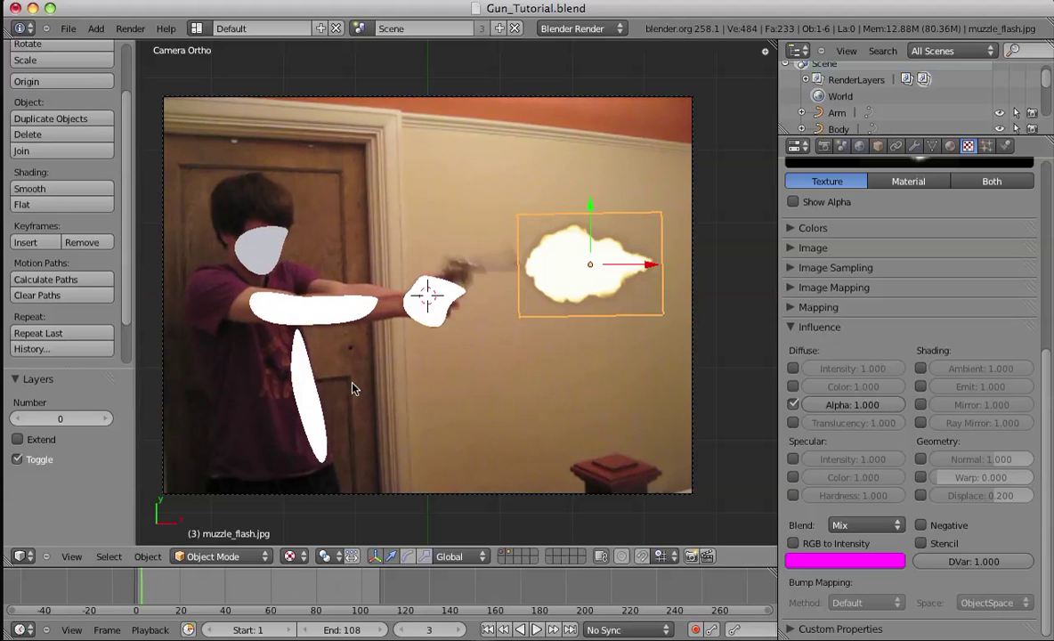
Step forward to frame 5 and back to check the gun's recoil against the muzzle flash and masks.
{"action": "key", "text": "Right"}
{"action": "key", "text": "Right"}
{"action": "key", "text": "Right"}
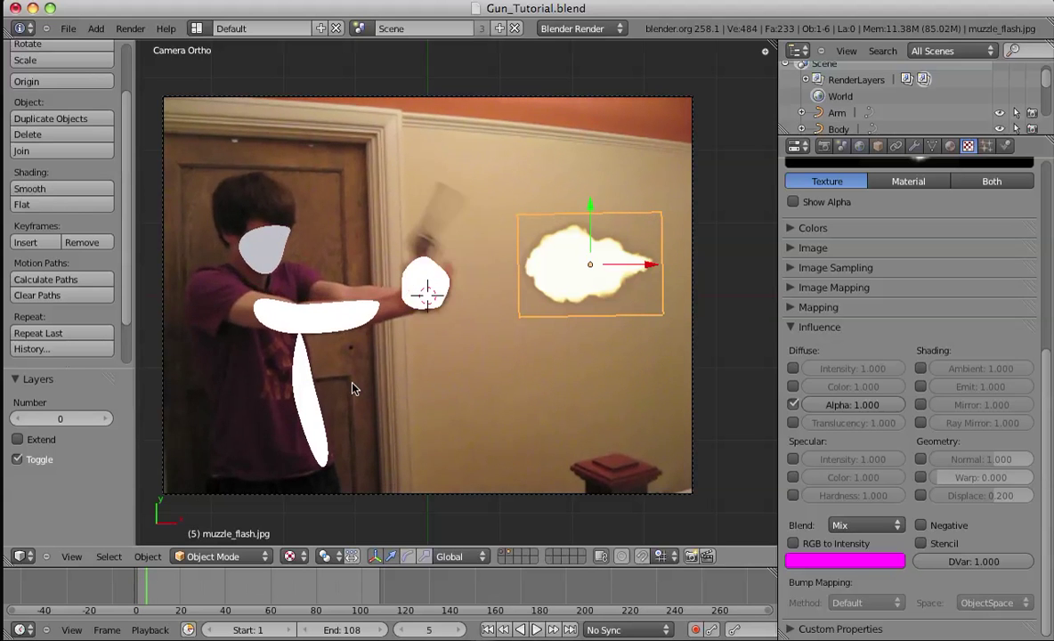
{"action": "key", "text": "Left"}
{"action": "key", "text": "Left"}
{"action": "key", "text": "Left"}
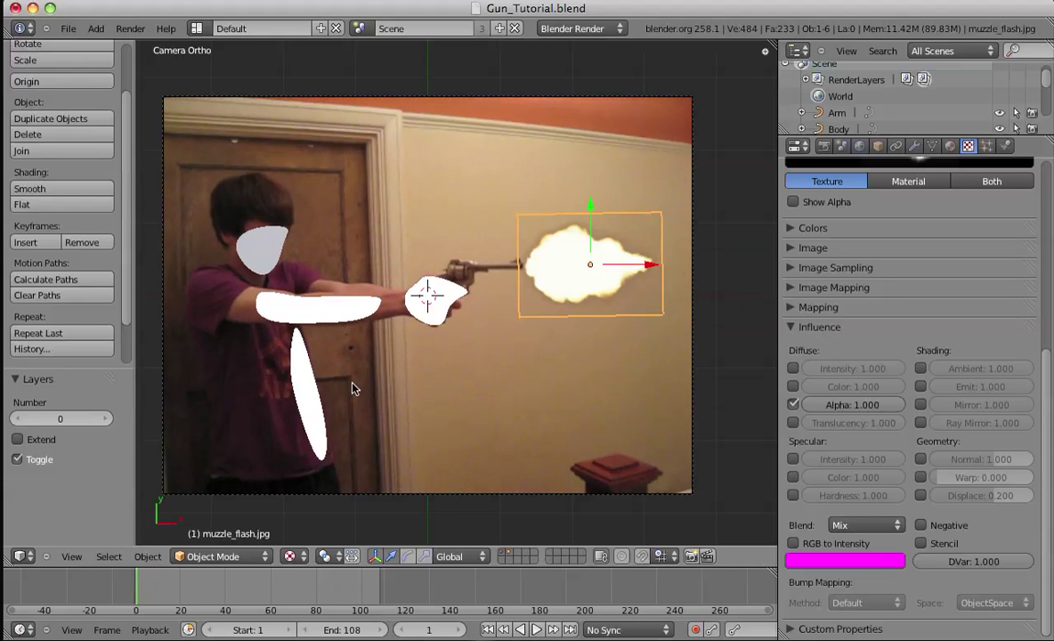
Set the Alpha texture's alpha influence to 0 at frame 2 and keyframe it.
{"action": "mouse_move", "coordinate": [840, 404]}
{"action": "left_mouse_down"}
{"action": "mouse_move", "coordinate": [523, 424]}
{"action": "mouse_move", "coordinate": [844, 404]}
{"action": "left_mouse_up"}
{"action": "left_click", "coordinate": [841, 404]}
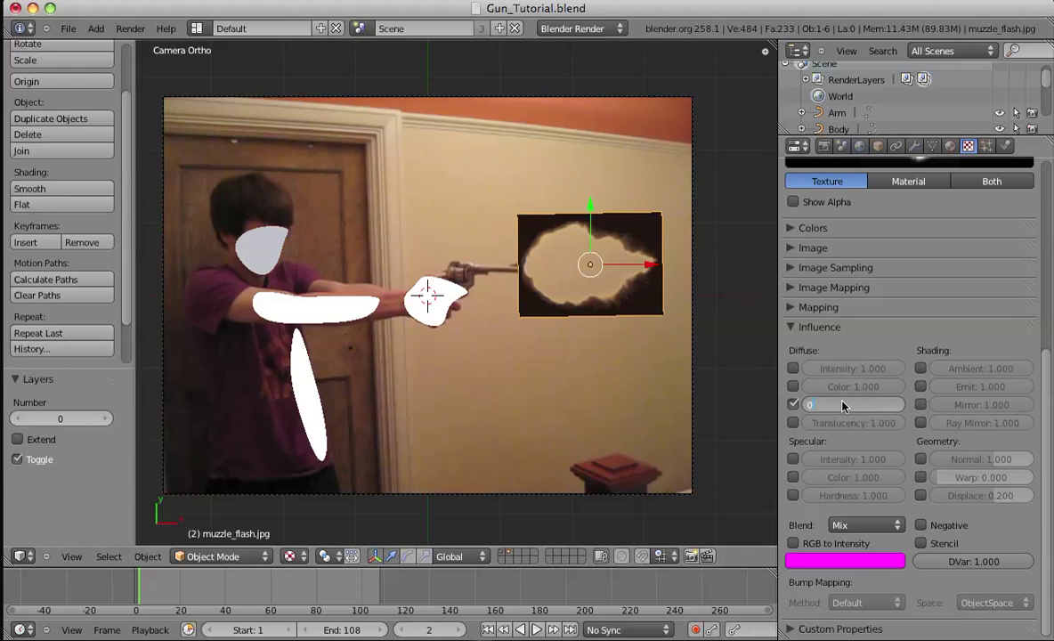
{"action": "key", "text": "Return"}
{"action": "right_click", "coordinate": [844, 405]}
{"action": "left_click", "coordinate": [752, 402]}
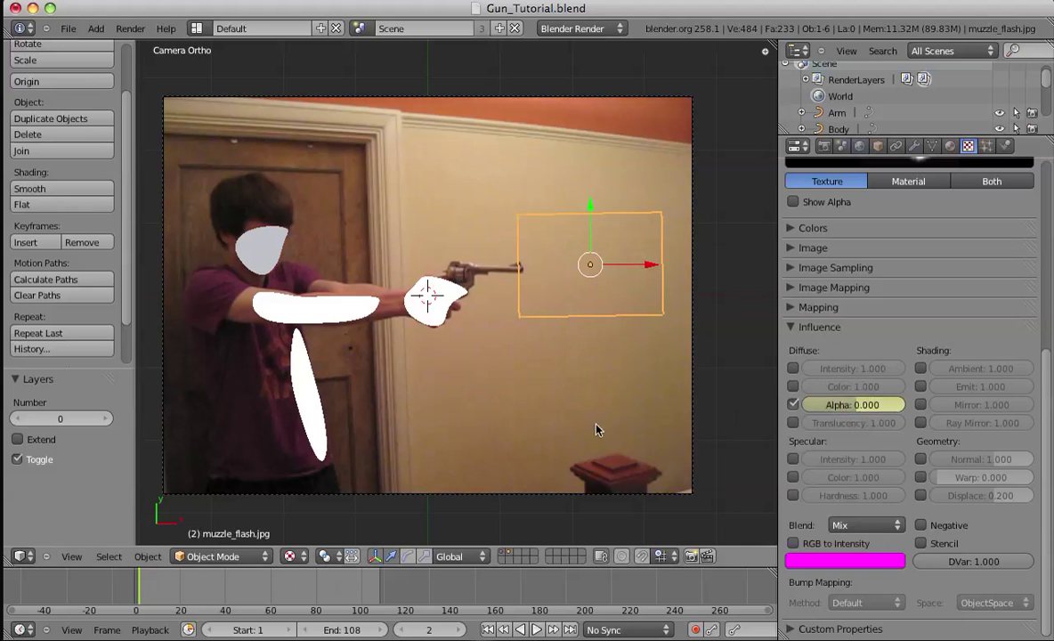
Set the Alpha texture's alpha influence to 1 at frame 3 and keyframe it.
{"action": "key", "text": "Right"}
{"action": "left_click", "coordinate": [837, 406]}
{"action": "type", "text": "1"}
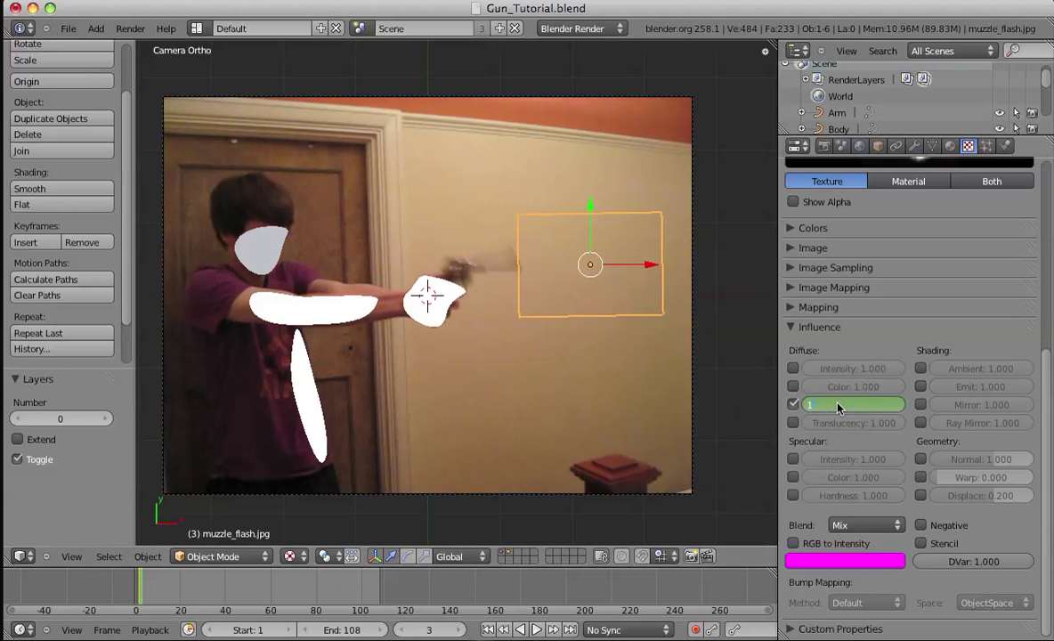
{"action": "key", "text": "Return"}
{"action": "right_click", "coordinate": [837, 405]}
{"action": "left_click", "coordinate": [743, 377]}
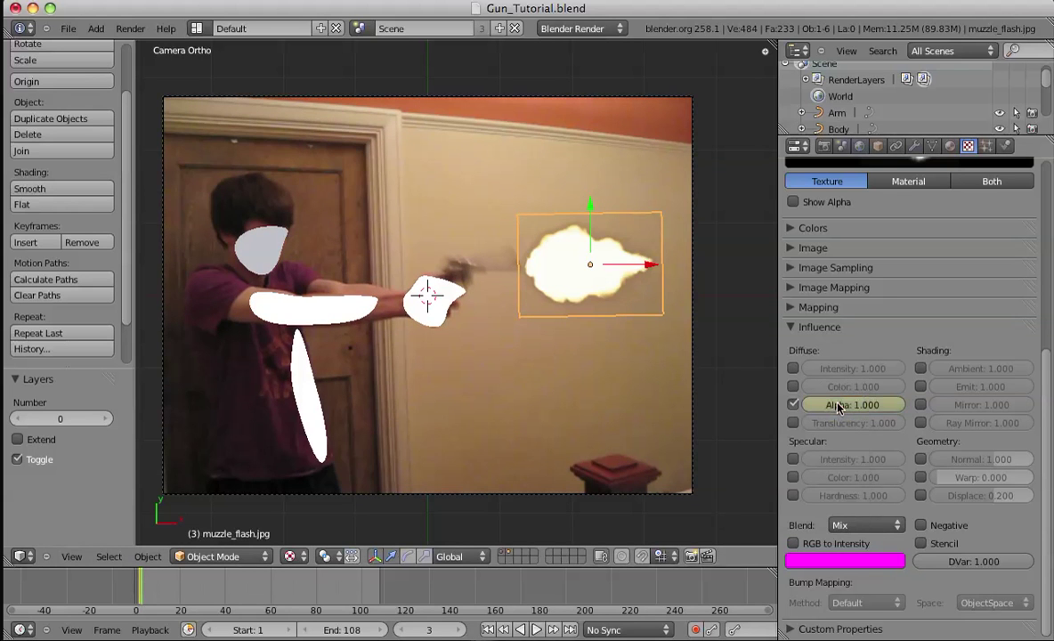
Set the Alpha texture's alpha influence to 0 at frame 4 and keyframe it.
{"action": "key", "text": "Right"}
{"action": "left_click", "coordinate": [837, 405]}
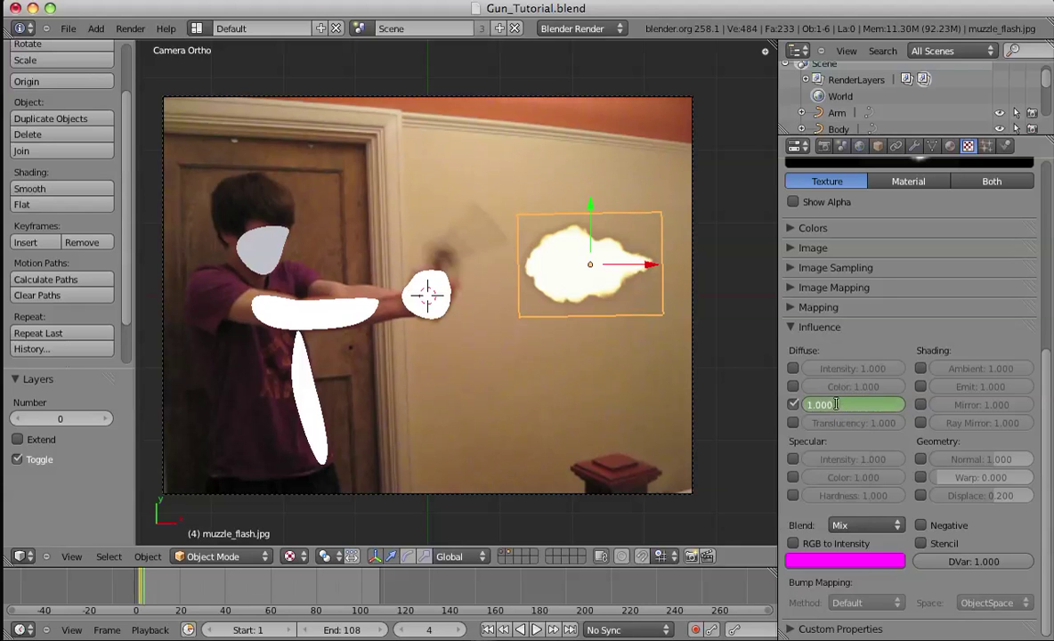
{"action": "key", "text": "Return"}
{"action": "right_click", "coordinate": [837, 406]}
{"action": "left_click", "coordinate": [832, 405]}
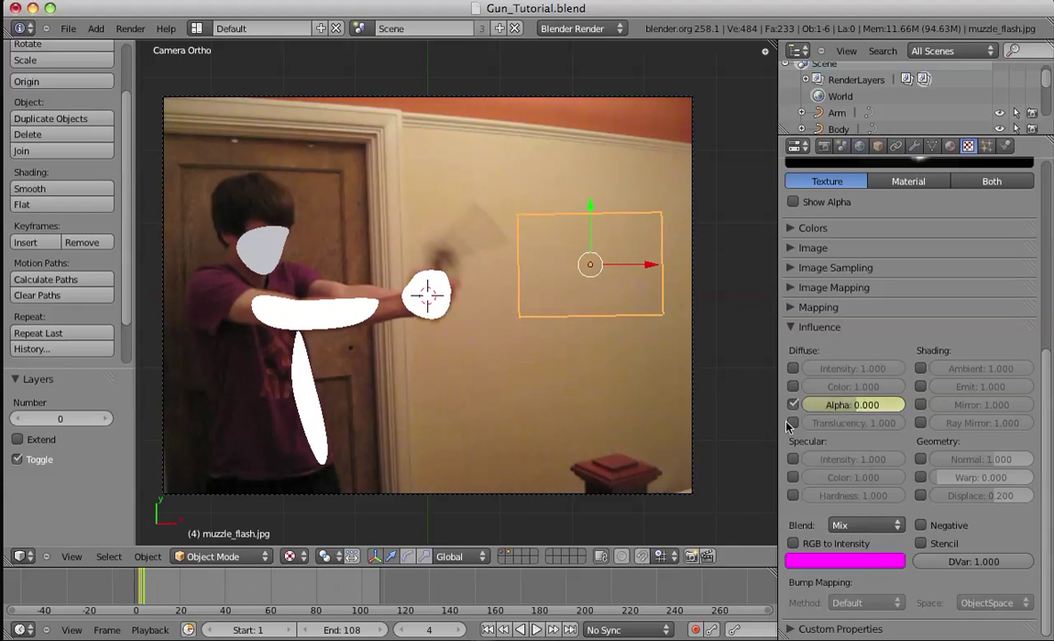
Step back and forth between frames 2 and 4 to check the muzzle flash's visibility against the gun's recoil.
{"action": "key", "text": "Left"}
{"action": "key", "text": "Left"}
{"action": "key", "text": "Left"}
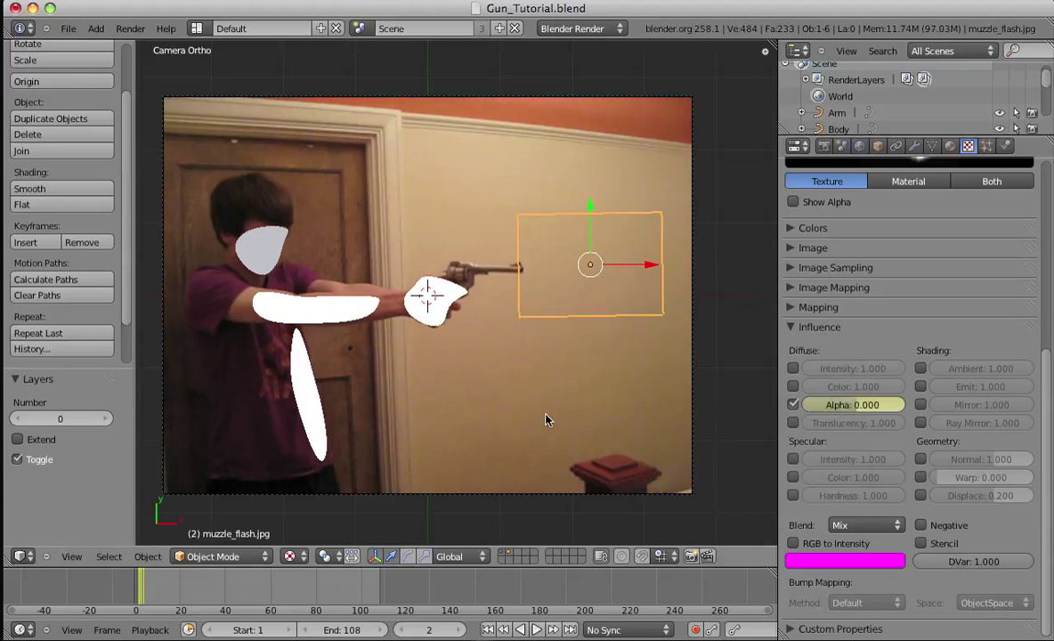
{"action": "key", "text": "Right"}
{"action": "key", "text": "Right"}
{"action": "key", "text": "Right"}
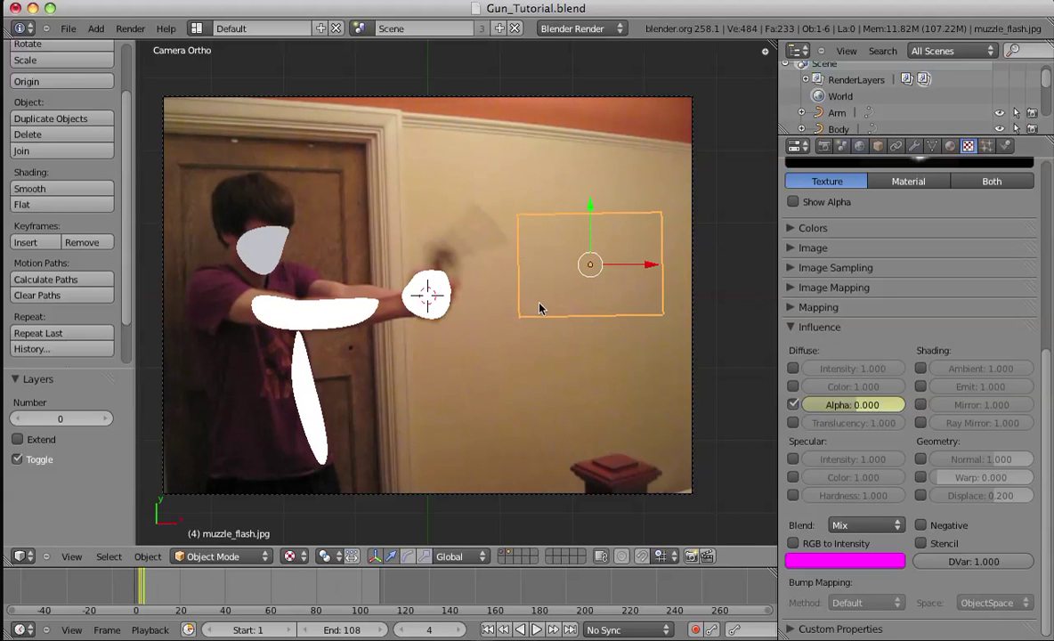
{"action": "middle_click_drag", "start_coordinate": [567, 331], "coordinate": [560, 367], "text": "shift"}
{"action": "key", "text": "Left"}
{"action": "key", "text": "Left"}
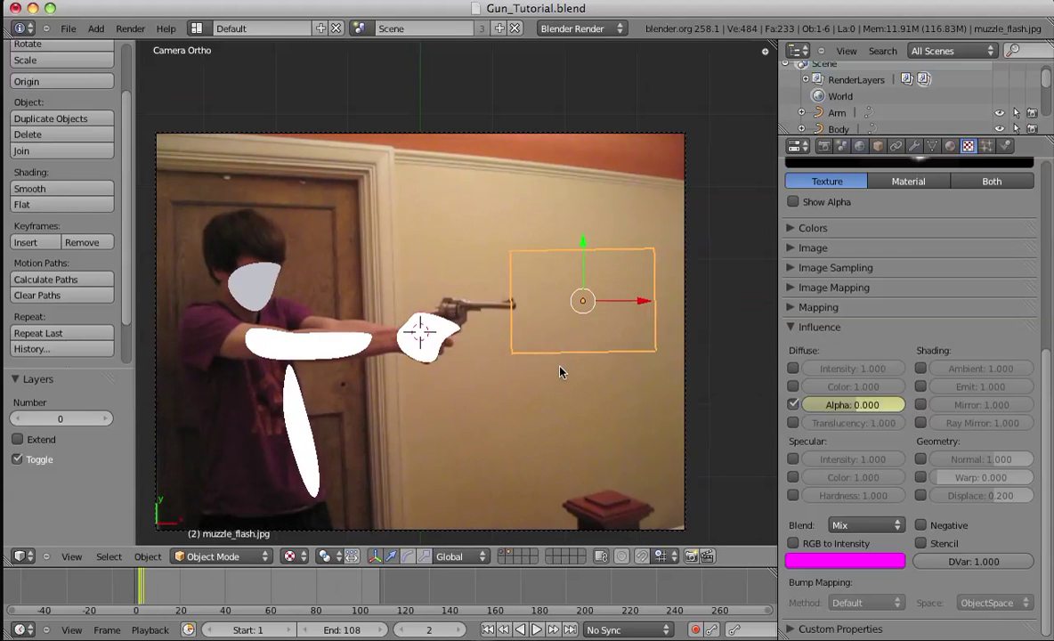
Re-enter an alpha influence of 1 at frame 3 to refresh the muzzle flash in the viewport.
{"action": "key", "text": "Right"}
{"action": "scroll", "coordinate": [579, 369], "scroll_direction": "down", "scroll_amount": 2}
{"action": "scroll", "coordinate": [581, 370], "scroll_direction": "up", "scroll_amount": 4}
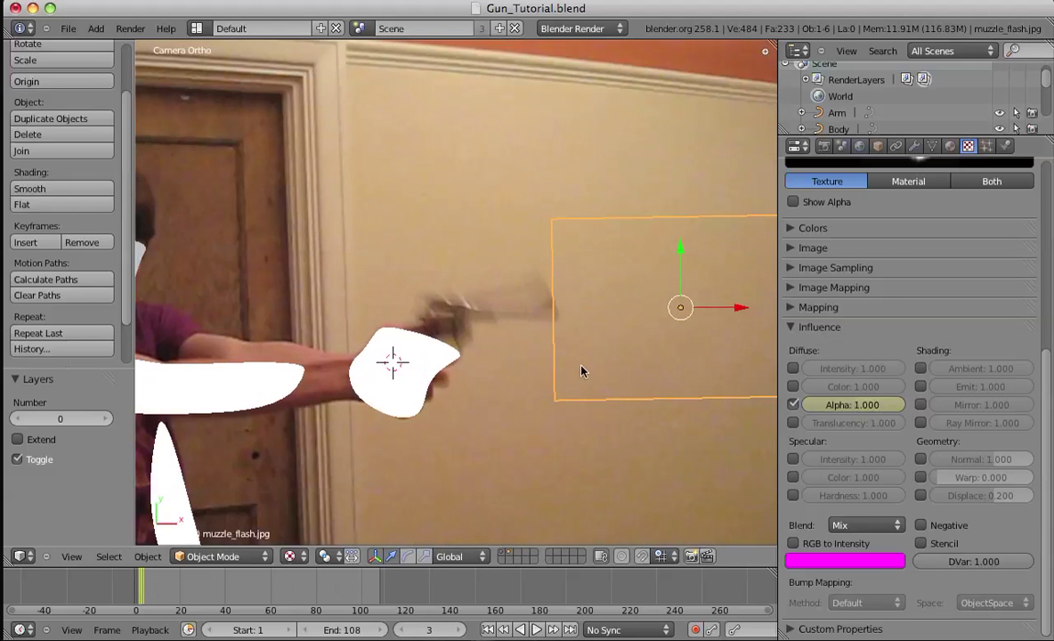
{"action": "left_click", "coordinate": [901, 412]}
{"action": "key", "text": "Return"}
{"action": "scroll", "coordinate": [699, 438], "scroll_direction": "down", "scroll_amount": 2}
{"action": "middle_click_drag", "start_coordinate": [665, 426], "coordinate": [636, 424], "text": "shift"}
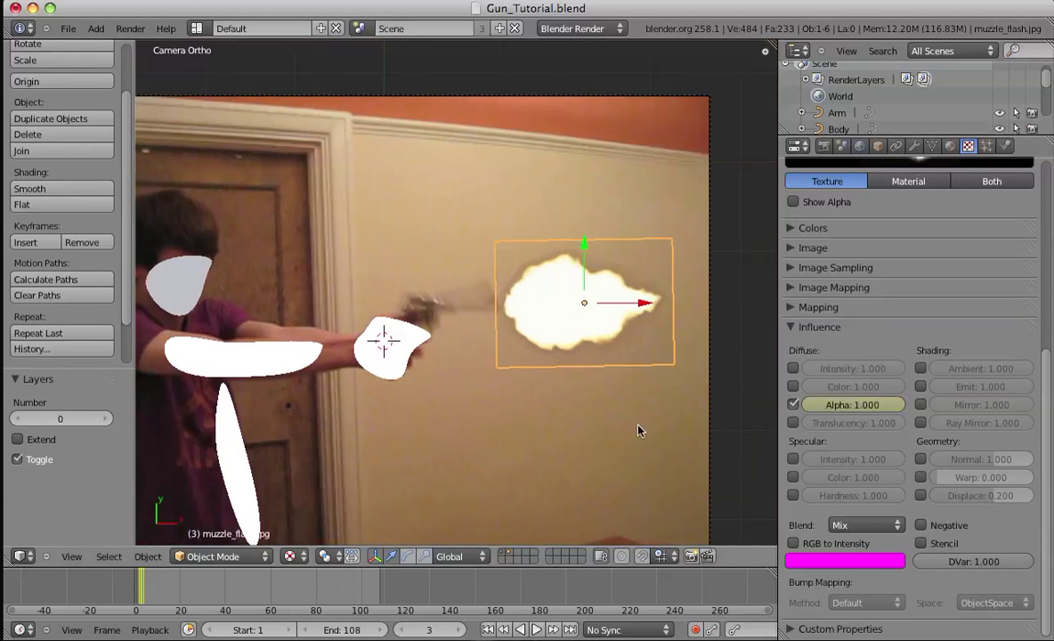
Move the flash plane about 0.028 along negative X toward the barrel and keyframe its location at frame 3.
{"action": "key", "text": "g"}
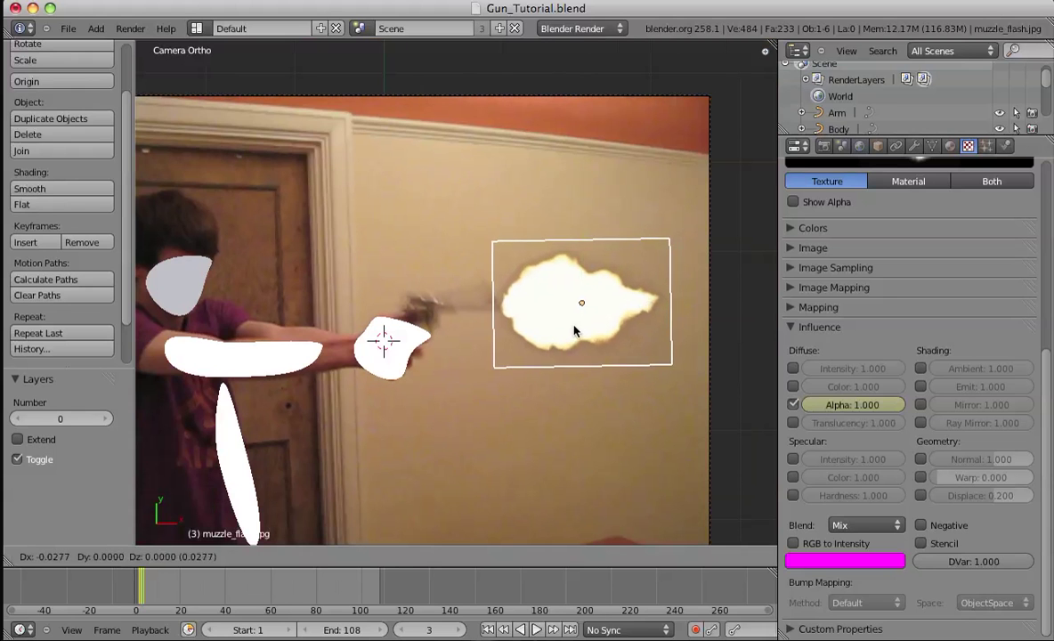
{"action": "left_click", "coordinate": [594, 375]}
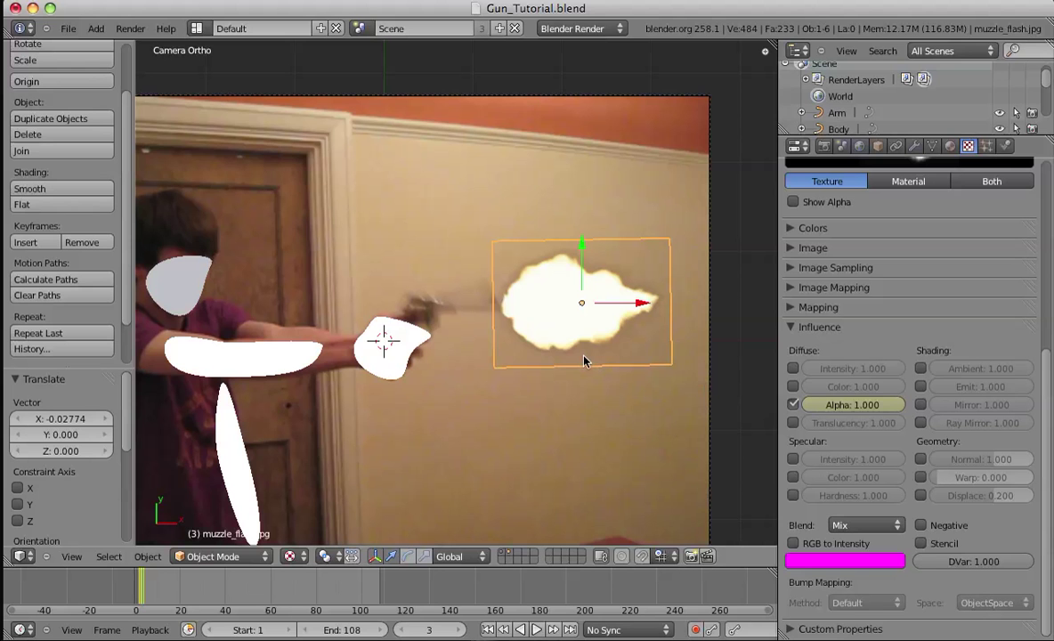
{"action": "key", "text": "i"}
{"action": "left_click", "coordinate": [514, 361]}
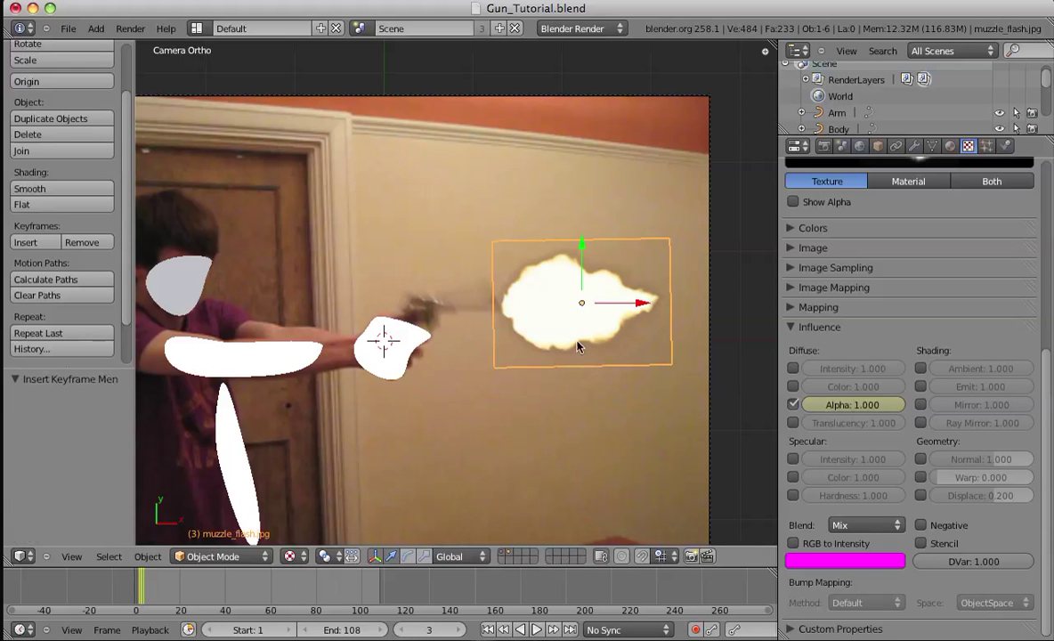
Nudge the flash plane in small moves to line the flash up with the tip of the blurred barrel.
{"action": "key", "text": "g"}
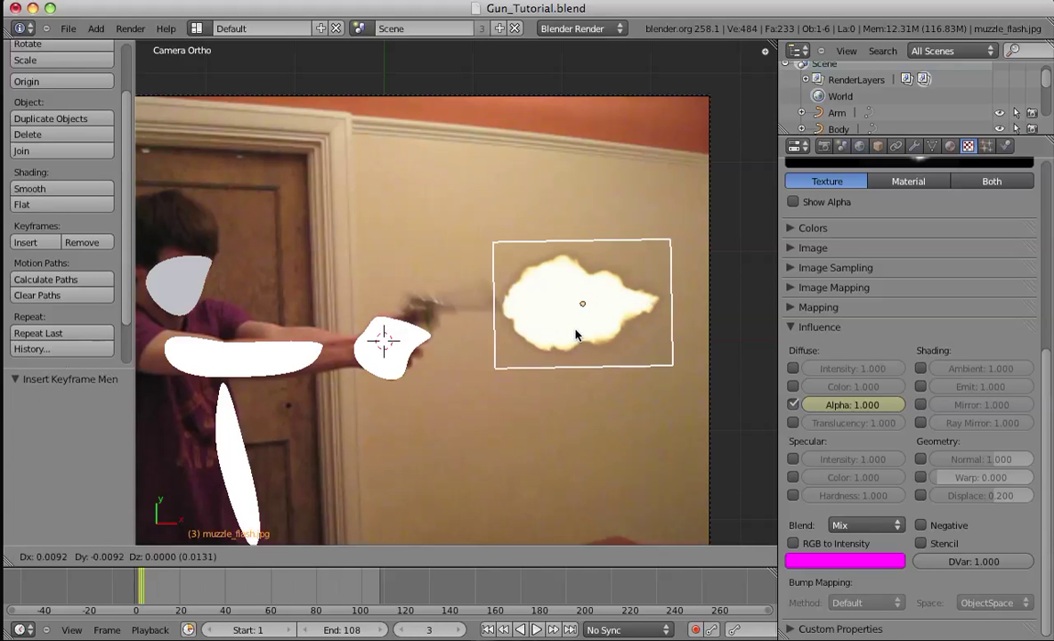
{"action": "left_click", "coordinate": [575, 329]}
{"action": "scroll", "coordinate": [583, 357], "scroll_direction": "up", "scroll_amount": 3}
{"action": "key", "text": "g"}
{"action": "left_click", "coordinate": [629, 358]}
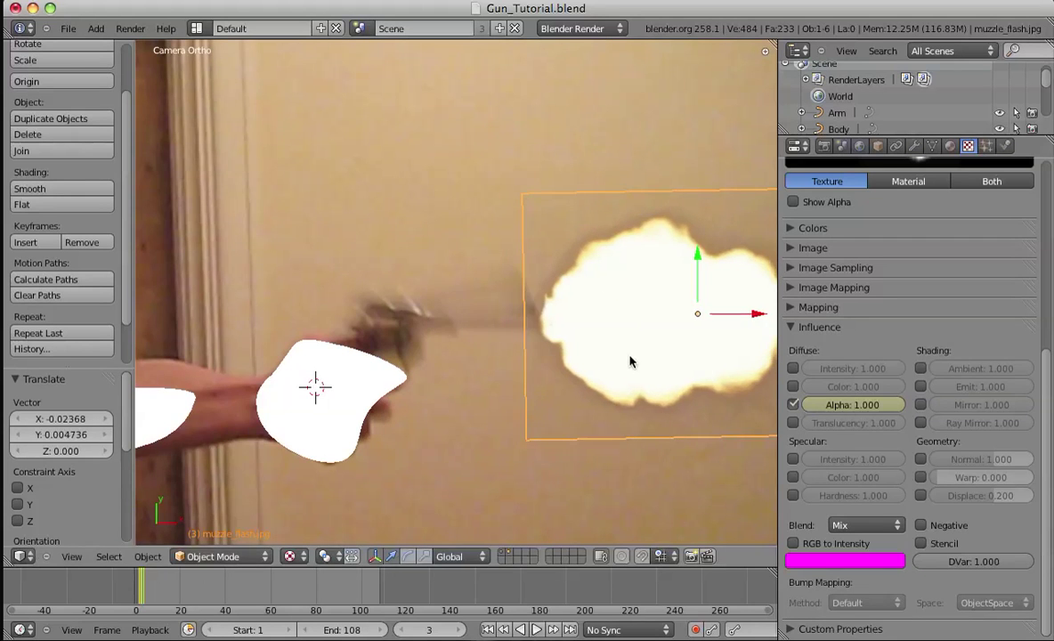
{"action": "scroll", "coordinate": [593, 358], "scroll_direction": "up", "scroll_amount": 2}
{"action": "scroll", "coordinate": [609, 372], "scroll_direction": "down", "scroll_amount": 1}
{"action": "scroll", "coordinate": [609, 379], "scroll_direction": "down", "scroll_amount": 5}
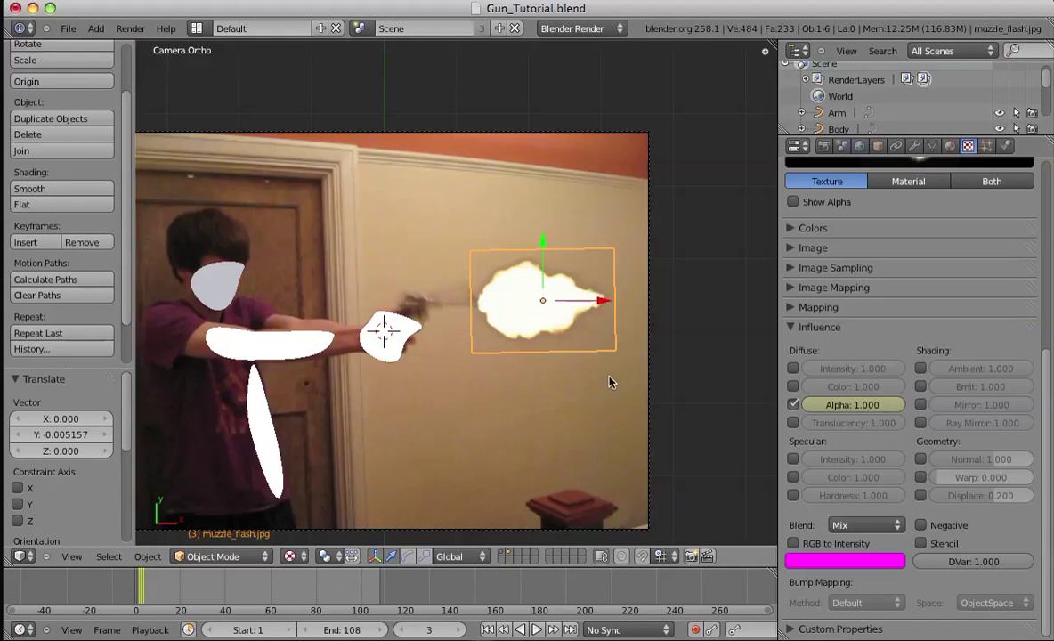
Scale the flash plane up by about 1.064 and nudge it back into place at the barrel tip.
{"action": "scroll", "coordinate": [606, 377], "scroll_direction": "up", "scroll_amount": 3}
{"action": "key", "text": "s"}
{"action": "left_click", "coordinate": [613, 381]}
{"action": "key", "text": "g"}
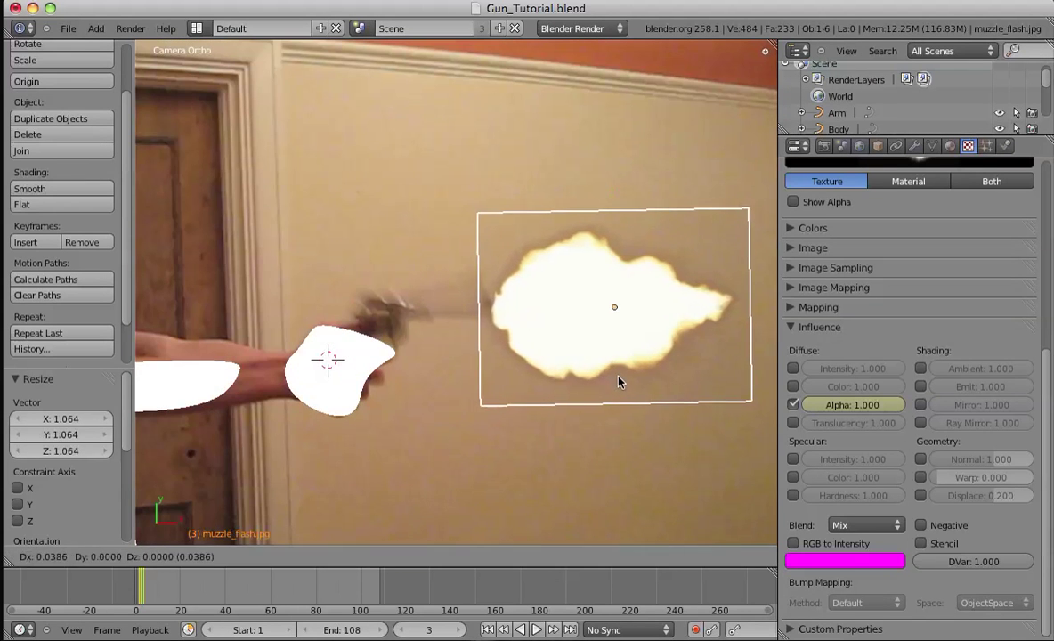
{"action": "left_click", "coordinate": [619, 379]}
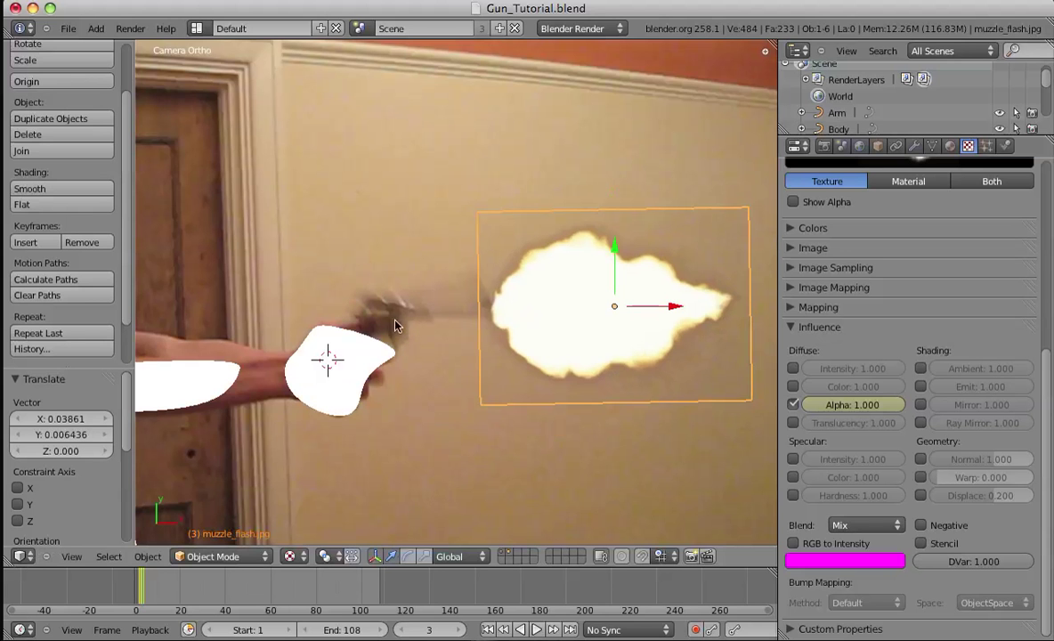
{"action": "key", "text": "g"}
{"action": "left_click", "coordinate": [633, 375]}
Shrink the flash to a small puff and move it about 0.721 along negative X to the barrel tip.
{"action": "key", "text": "s"}
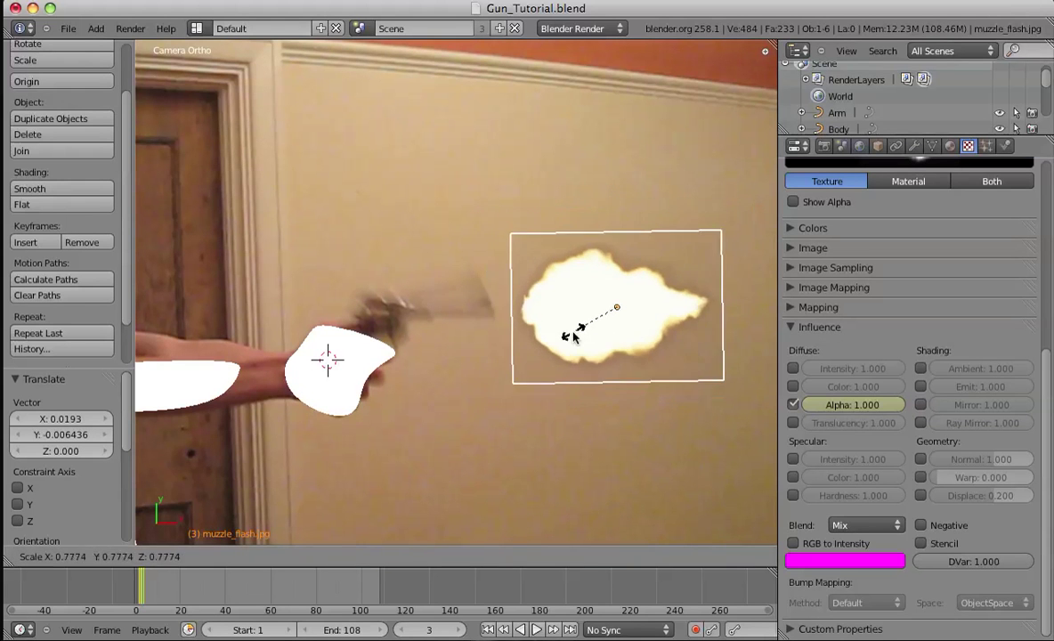
{"action": "left_click", "coordinate": [598, 316]}
{"action": "key", "text": "g"}
{"action": "left_click", "coordinate": [506, 316]}
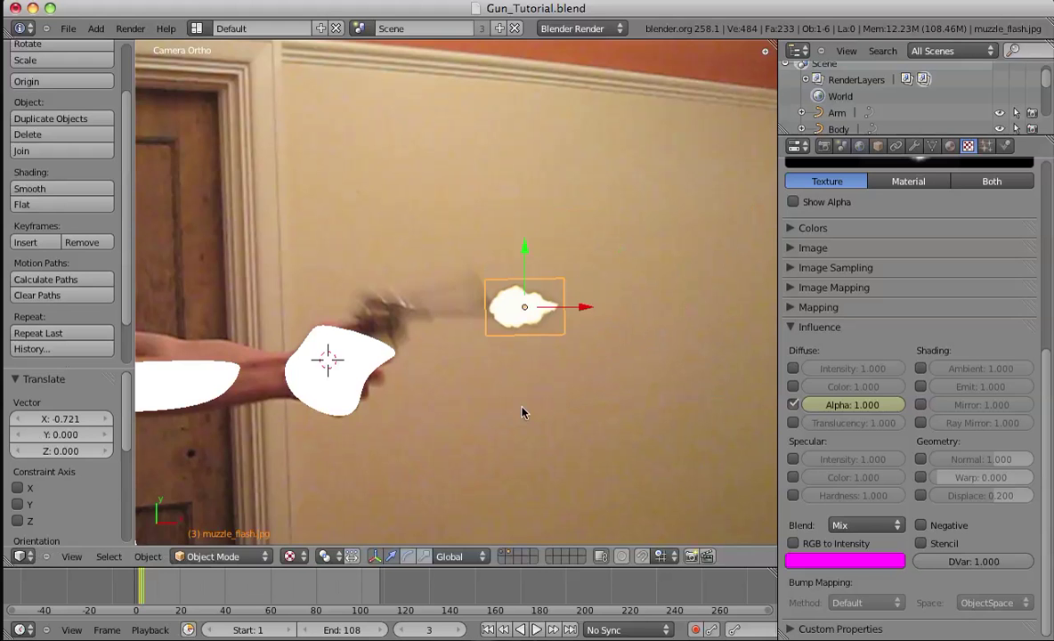
Enlarge the flash in stages and reposition it so its rounded end meets the barrel tip.
{"action": "key", "text": "s"}
{"action": "left_click", "coordinate": [617, 416]}
{"action": "key", "text": "g"}
{"action": "left_click", "coordinate": [567, 345]}
{"action": "key", "text": "s"}
{"action": "left_click", "coordinate": [601, 369]}
{"action": "key", "text": "g"}
{"action": "left_click", "coordinate": [607, 372]}
{"action": "key", "text": "s"}
{"action": "left_click", "coordinate": [614, 377]}
{"action": "key", "text": "g"}
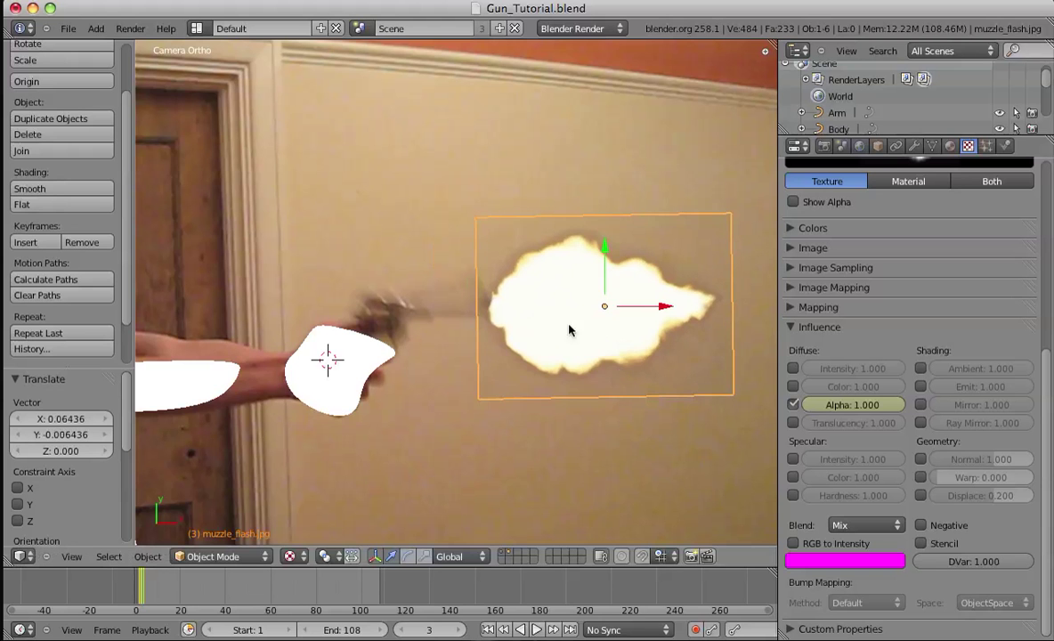
Keyframe the flash plane's location at frame 3 and deselect everything.
{"action": "key", "text": "i"}
{"action": "left_click", "coordinate": [593, 331]}
{"action": "key", "text": "a"}
{"action": "scroll", "coordinate": [517, 309], "scroll_direction": "down", "scroll_amount": 4}
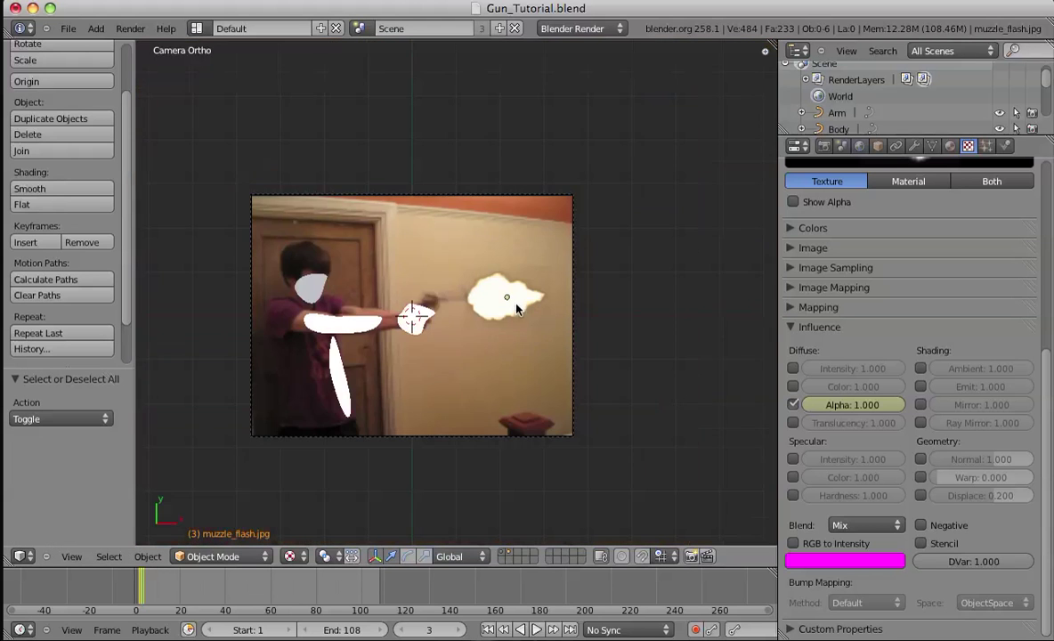
{"action": "scroll", "coordinate": [514, 311], "scroll_direction": "up", "scroll_amount": 5}
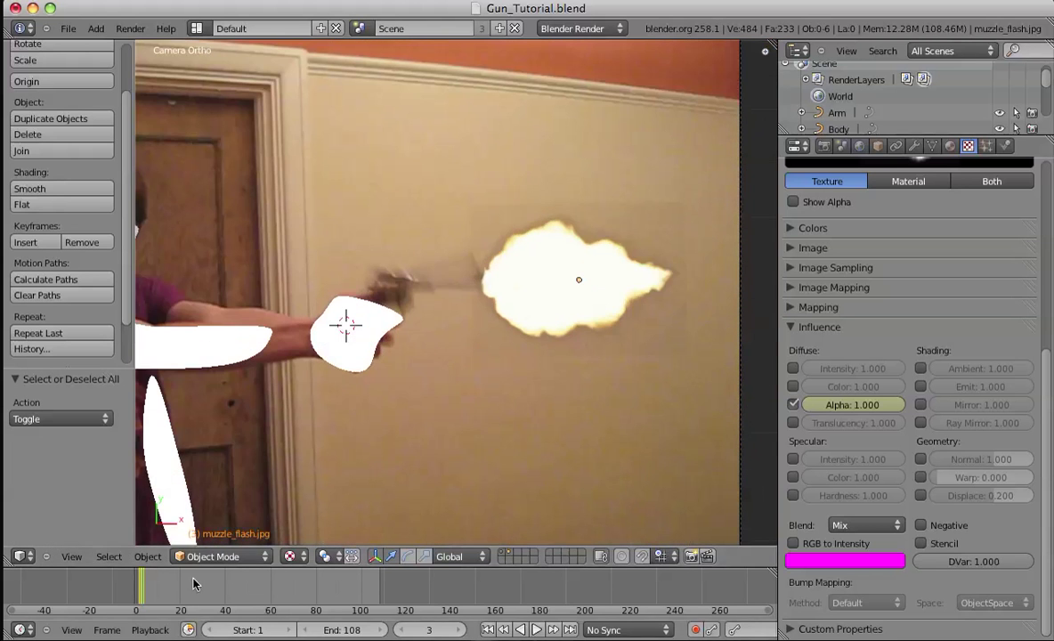
Go to the second shot at frame 29, move the flash plane to the barrel tip, and keyframe its location.
{"action": "mouse_move", "coordinate": [154, 585]}
{"action": "left_mouse_down"}
{"action": "mouse_move", "coordinate": [181, 585]}
{"action": "mouse_move", "coordinate": [173, 586]}
{"action": "left_mouse_up"}
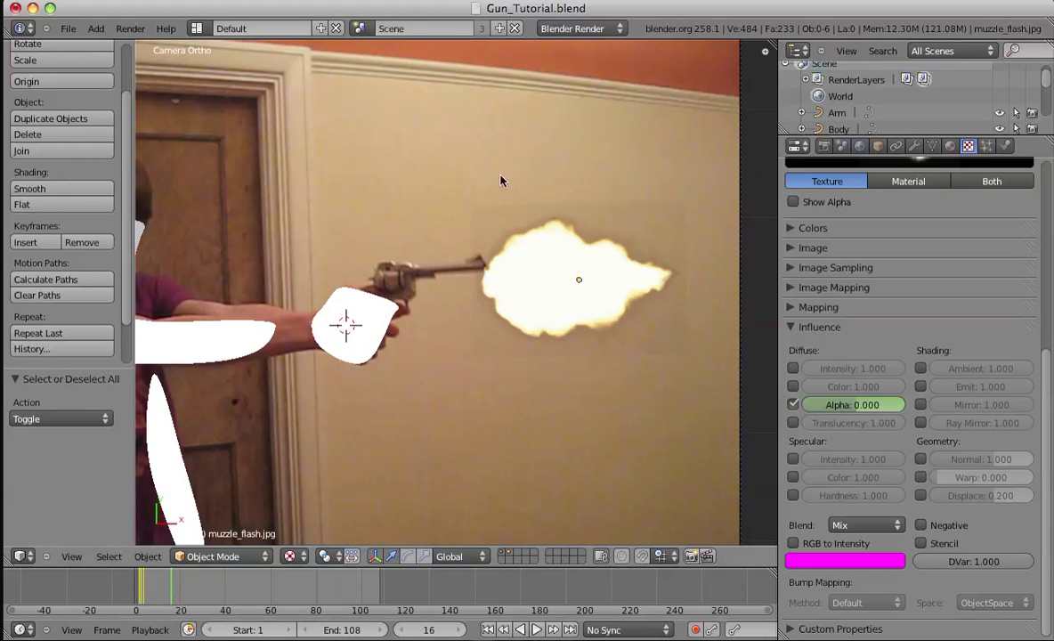
{"action": "left_click", "coordinate": [184, 583]}
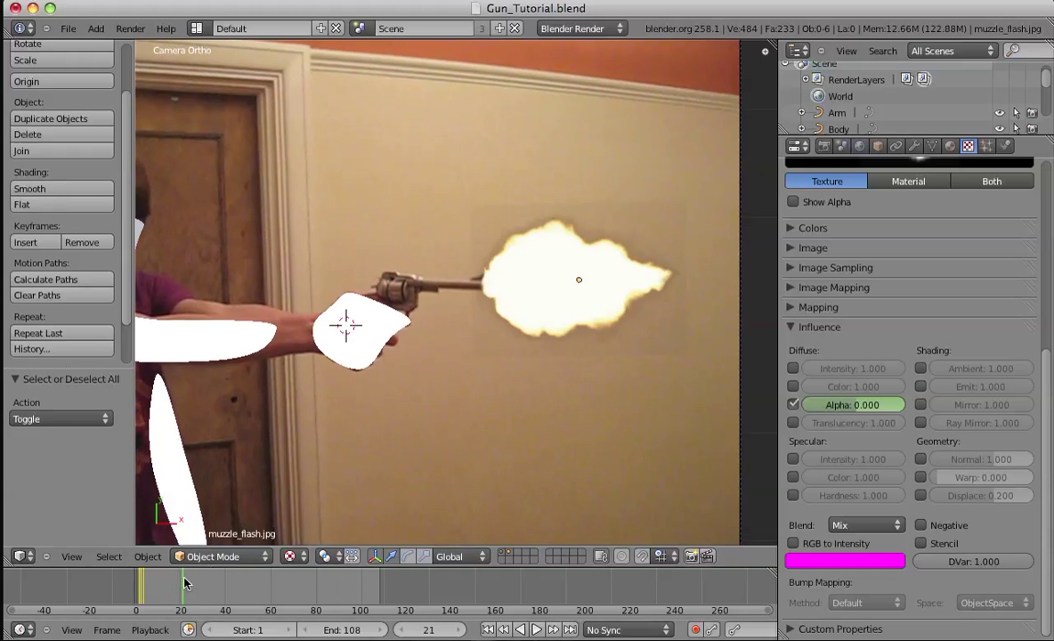
{"action": "left_click_drag", "start_coordinate": [184, 584], "coordinate": [201, 581]}
{"action": "right_click", "coordinate": [538, 292]}
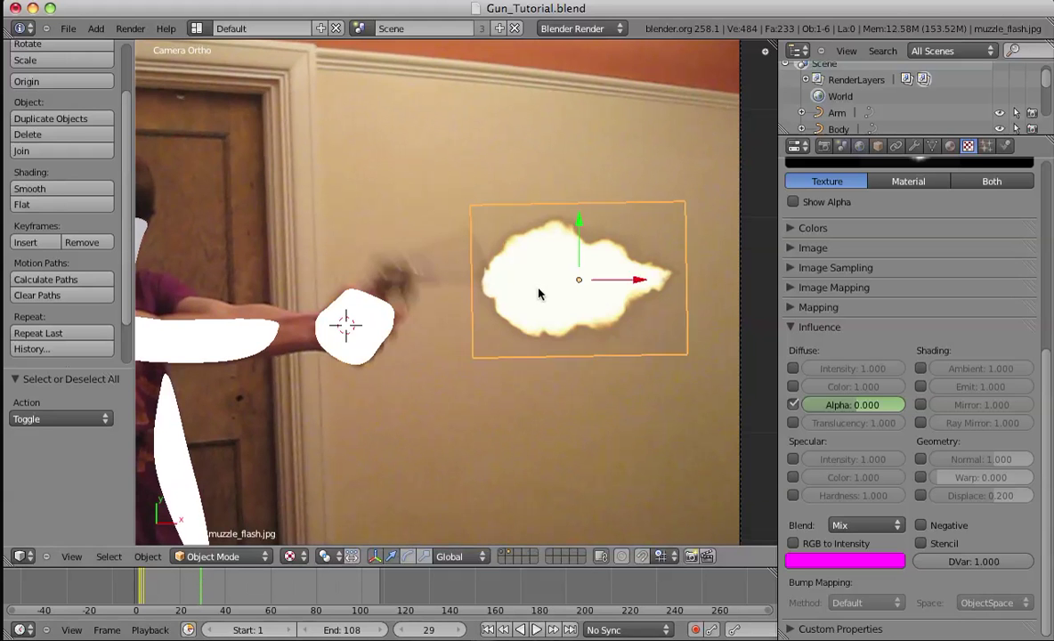
{"action": "key", "text": "g"}
{"action": "left_click", "coordinate": [552, 286]}
{"action": "key", "text": "i"}
{"action": "left_click", "coordinate": [550, 287]}
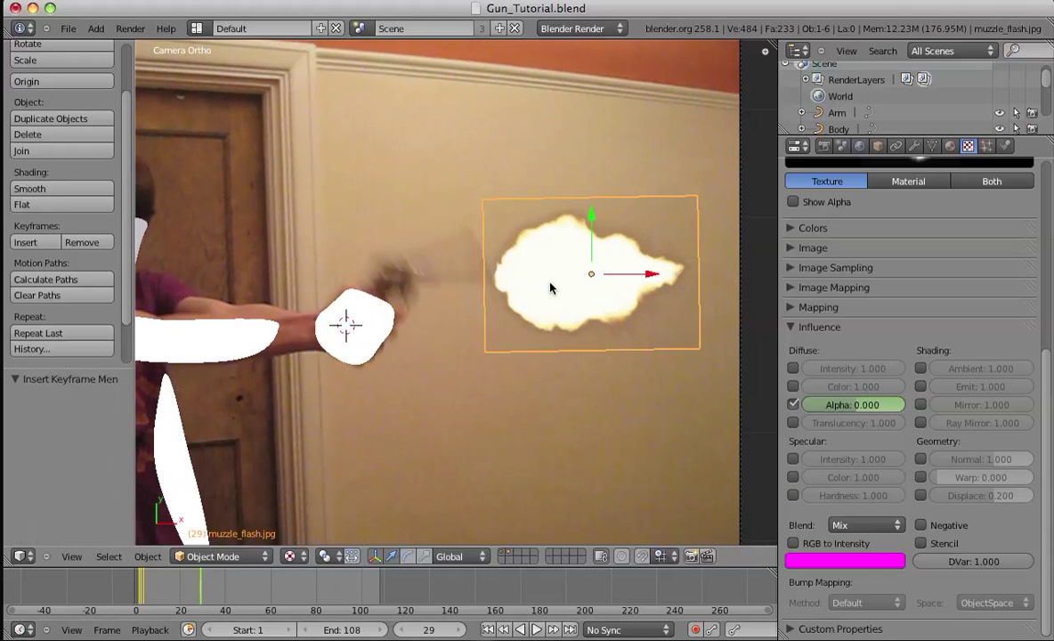
Nudge the flash plane about 0.008 in X and 0.038 in Y at frame 29 and keyframe its location again.
{"action": "left_click_drag", "start_coordinate": [226, 591], "coordinate": [200, 595]}
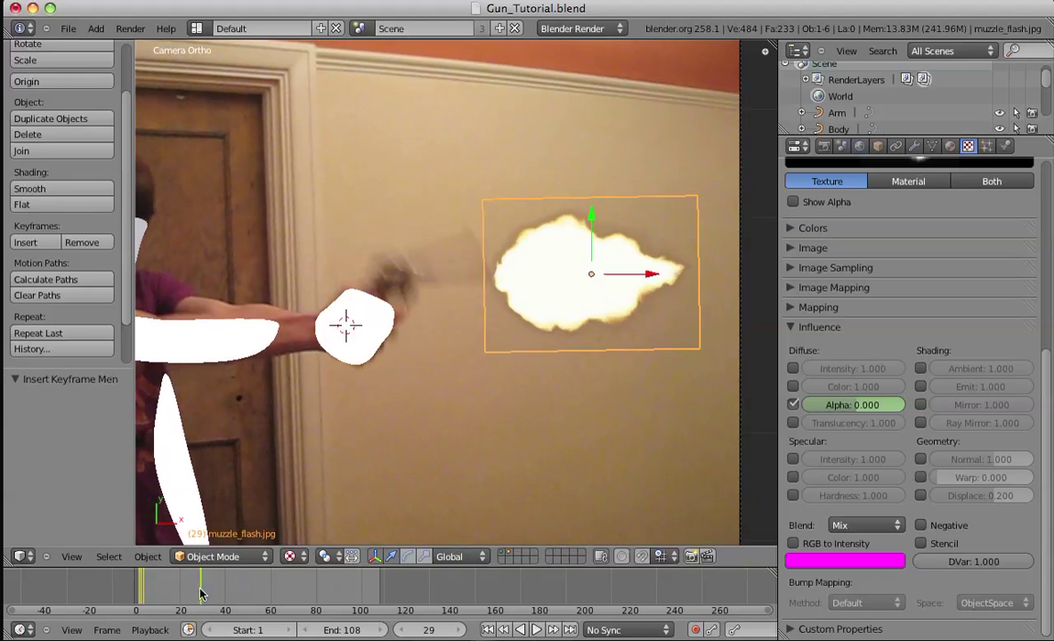
{"action": "key", "text": "g"}
{"action": "left_click", "coordinate": [538, 293]}
{"action": "key", "text": "i"}
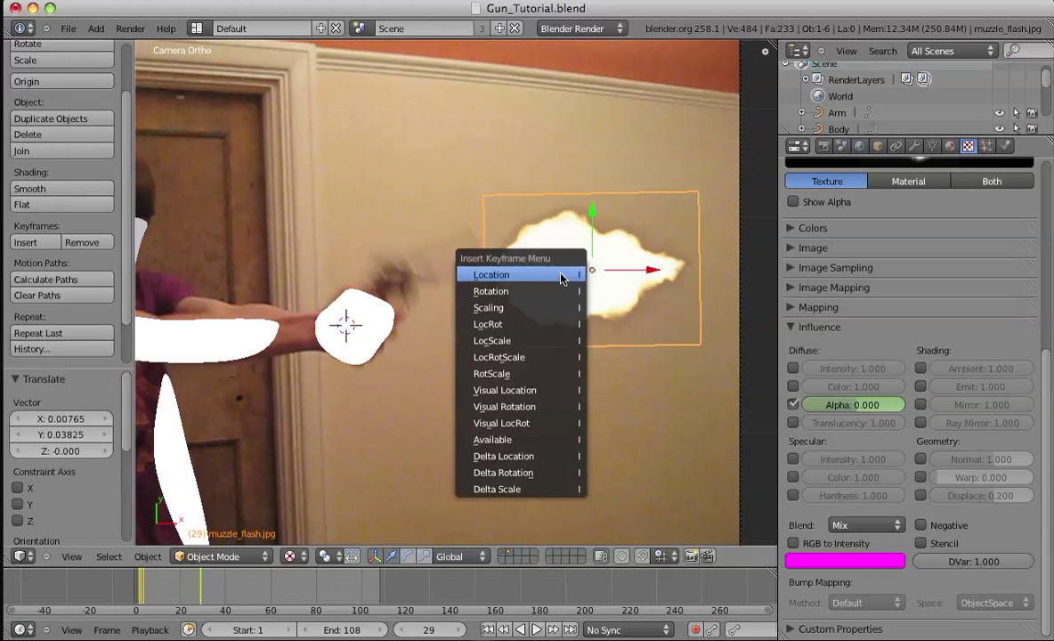
{"action": "left_click", "coordinate": [561, 279]}
Go to the third shot at frame 55, shift the flash plane slightly to the barrel tip, and keyframe its location.
{"action": "left_click_drag", "start_coordinate": [241, 592], "coordinate": [259, 588]}
{"action": "key", "text": "g"}
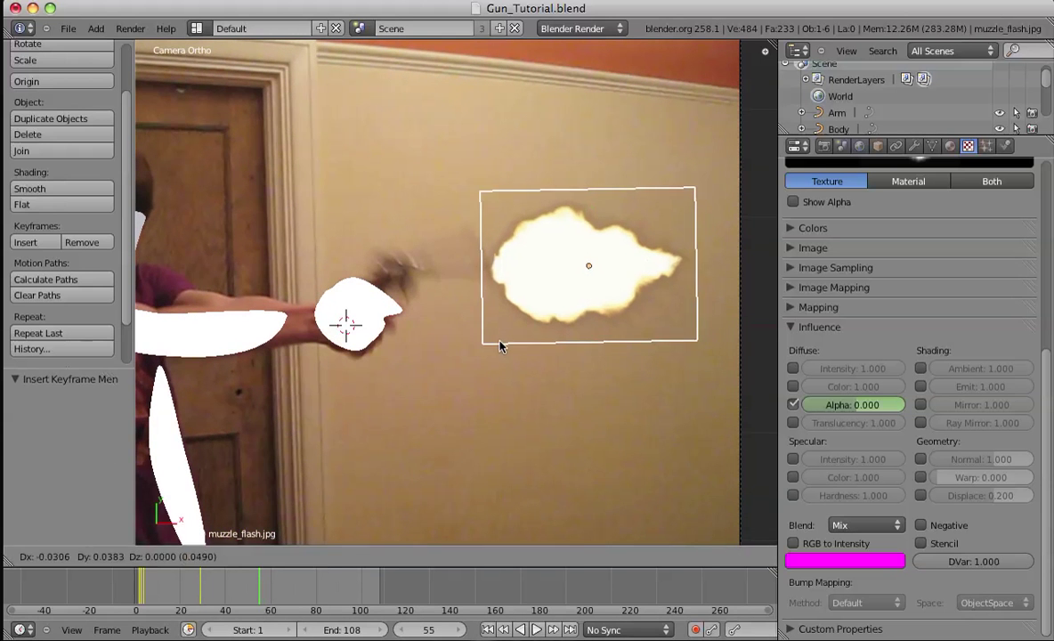
{"action": "left_click", "coordinate": [500, 346]}
{"action": "key", "text": "i"}
{"action": "left_click", "coordinate": [431, 342]}
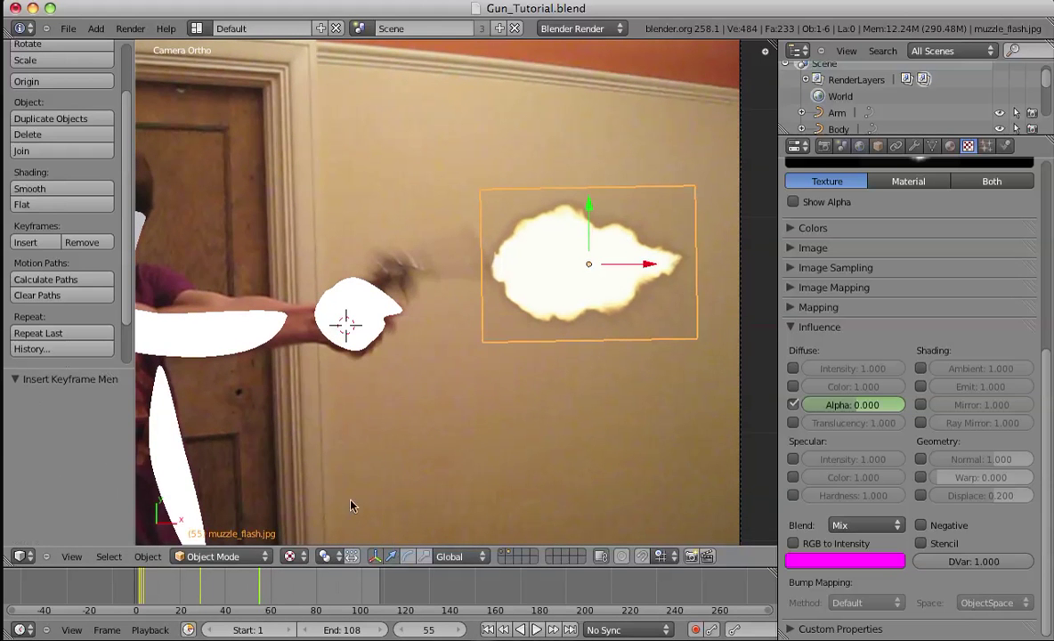
At frame 87, move the flash plane about -0.054 in X and -0.046 in Y, and keyframe its location.
{"action": "left_click_drag", "start_coordinate": [267, 591], "coordinate": [333, 591]}
{"action": "key", "text": "g"}
{"action": "left_click", "coordinate": [555, 345]}
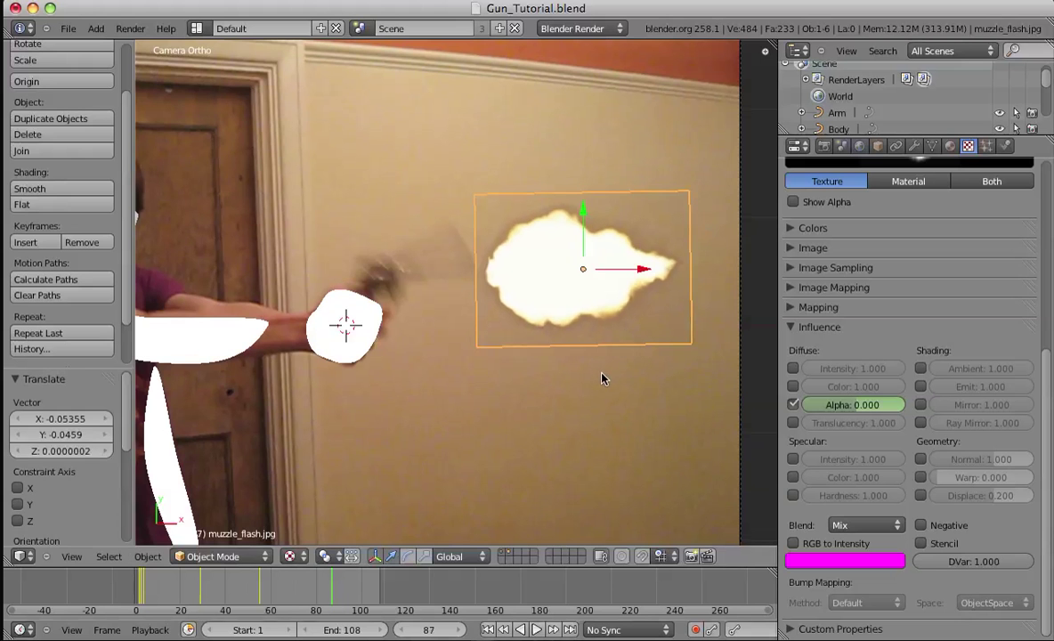
{"action": "key", "text": "i"}
{"action": "left_click", "coordinate": [603, 374]}
Keyframe the texture's alpha influence at 0 on frame 28 and at 1 on frame 29.
{"action": "left_click_drag", "start_coordinate": [304, 584], "coordinate": [198, 595]}
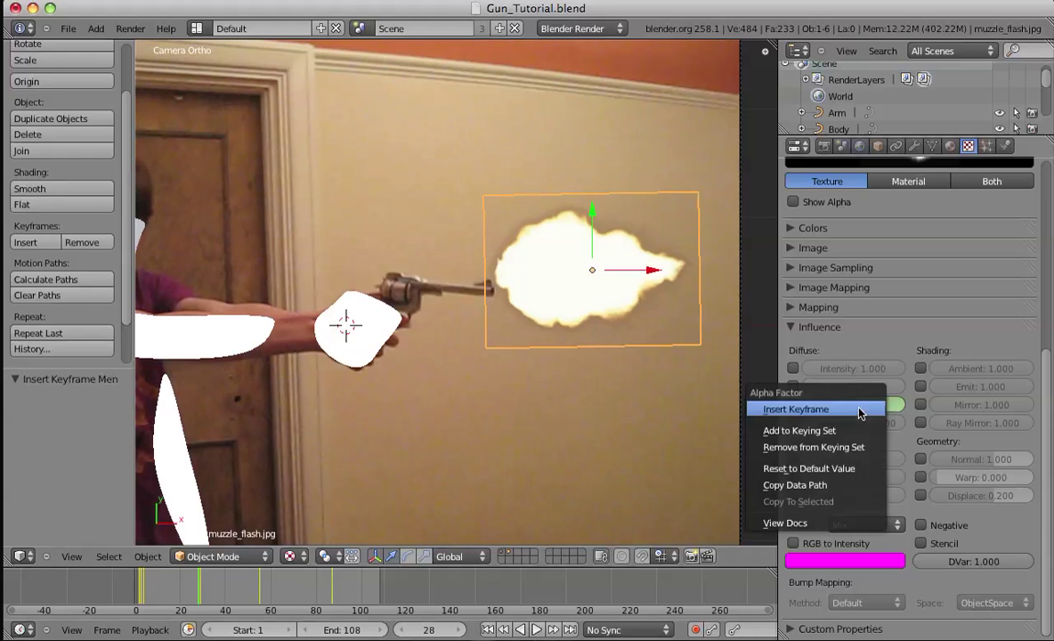
{"action": "key", "text": "Right"}
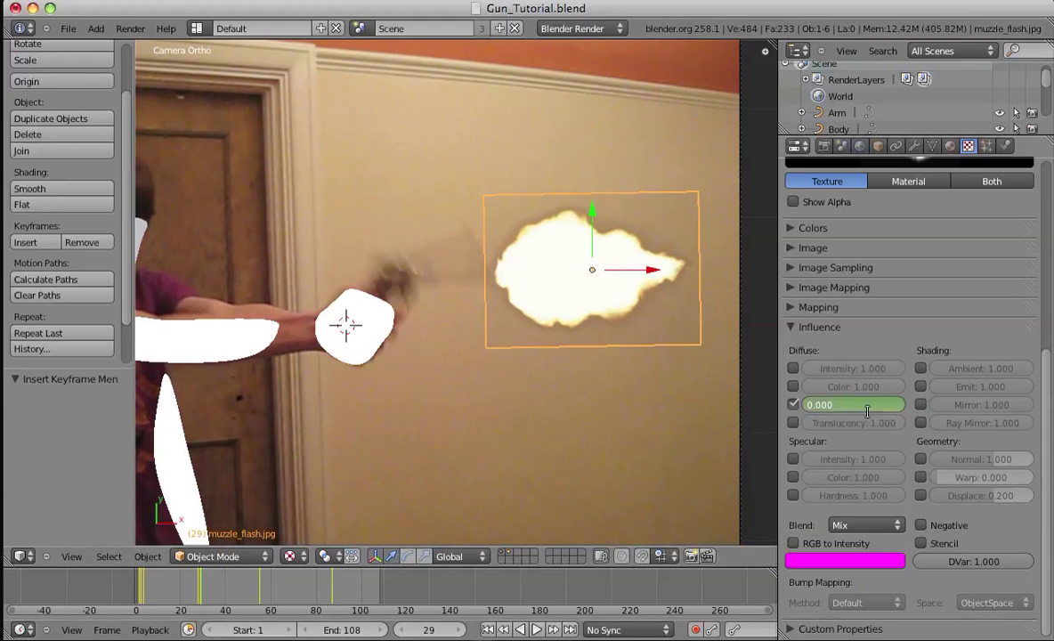
{"action": "key", "text": "Return"}
{"action": "right_click", "coordinate": [869, 408]}
{"action": "left_click", "coordinate": [868, 408]}
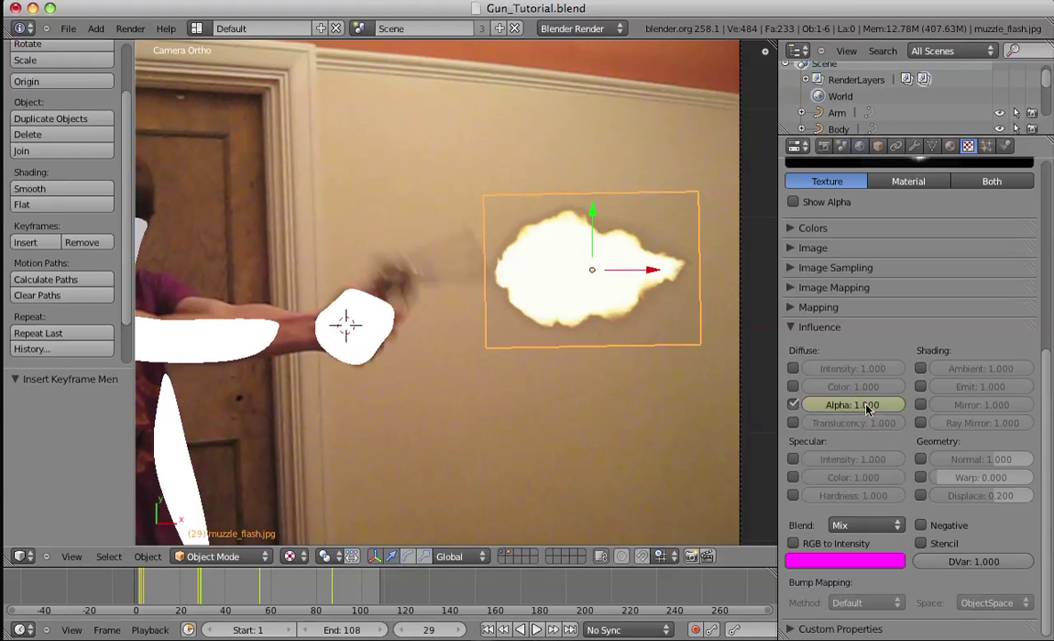
Set the texture's alpha influence to 0 at frame 30 and keyframe it.
{"action": "key", "text": "Right"}
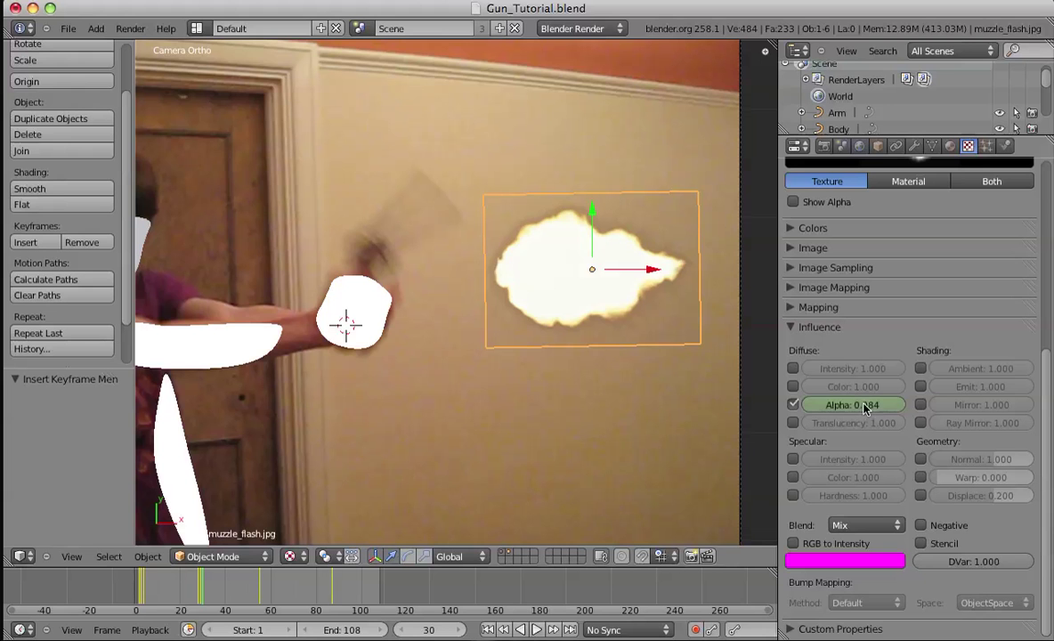
{"action": "left_click", "coordinate": [850, 407]}
{"action": "key", "text": "Return"}
{"action": "right_click", "coordinate": [849, 408]}
{"action": "left_click", "coordinate": [849, 407]}
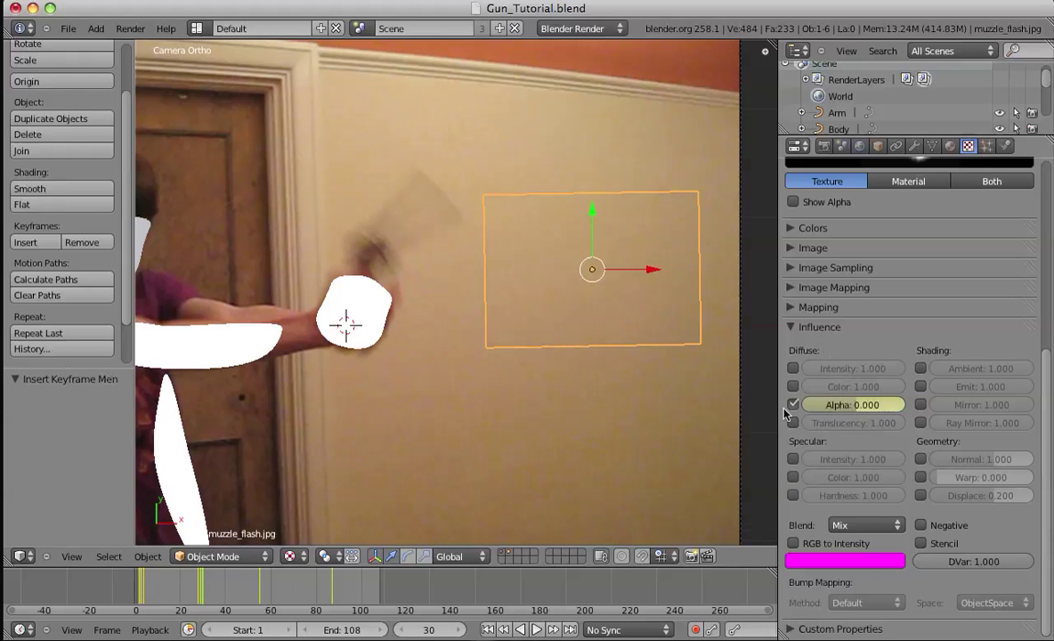
Keyframe the texture's alpha influence at 0 on frame 54, just before the third shot.
{"action": "left_click", "coordinate": [257, 594]}
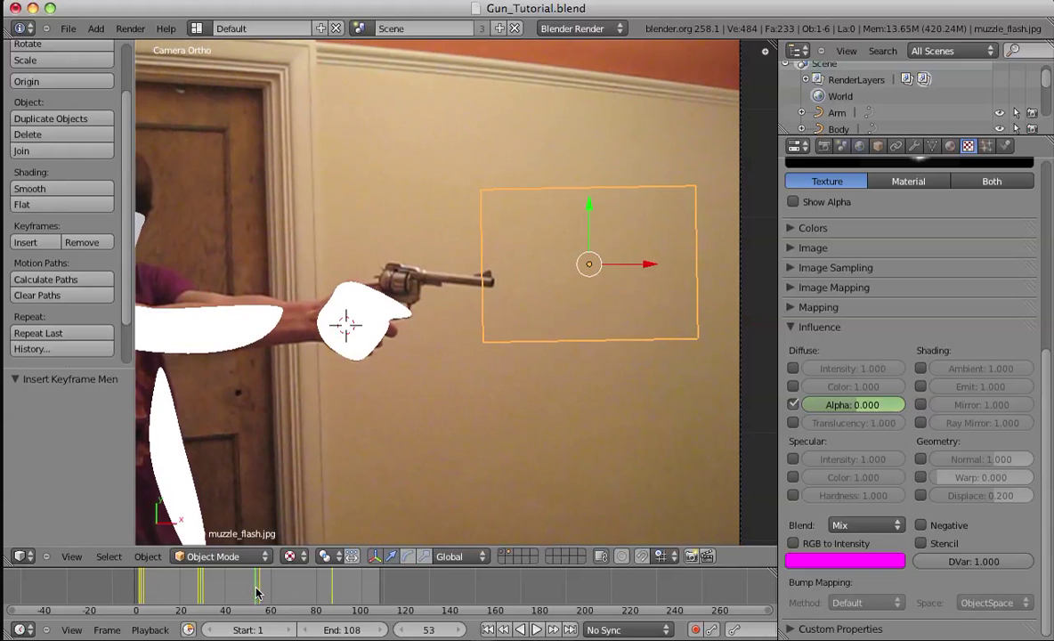
{"action": "right_click", "coordinate": [869, 407]}
{"action": "left_click", "coordinate": [869, 405]}
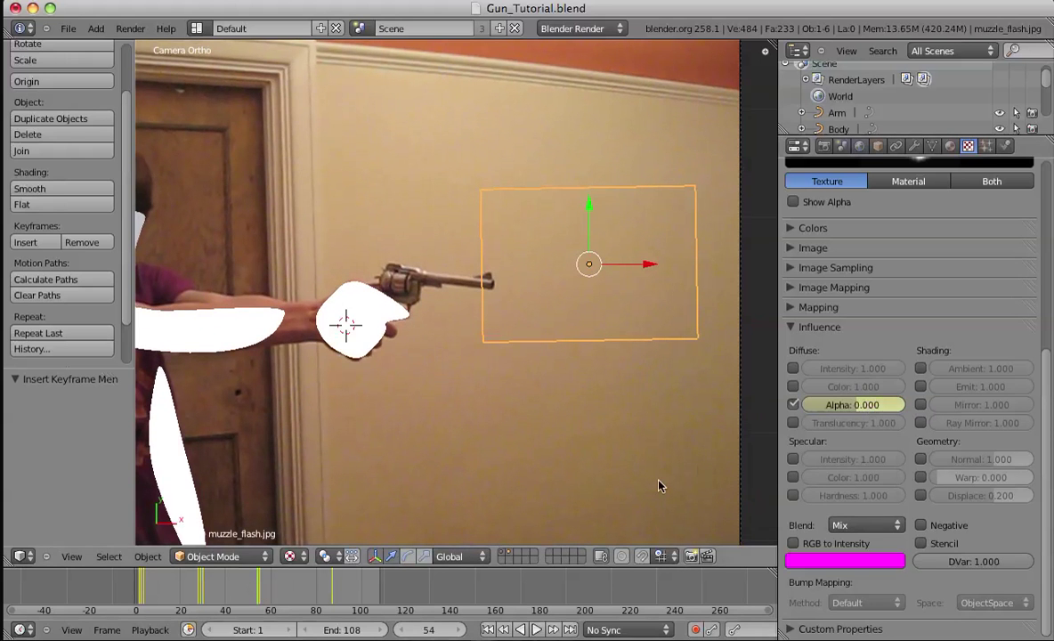
Set the texture's alpha influence to 1 at frame 55 and keyframe it.
{"action": "key", "text": "Right"}
{"action": "type", "text": "1"}
{"action": "key", "text": "Return"}
{"action": "right_click", "coordinate": [866, 408]}
{"action": "left_click", "coordinate": [866, 408]}
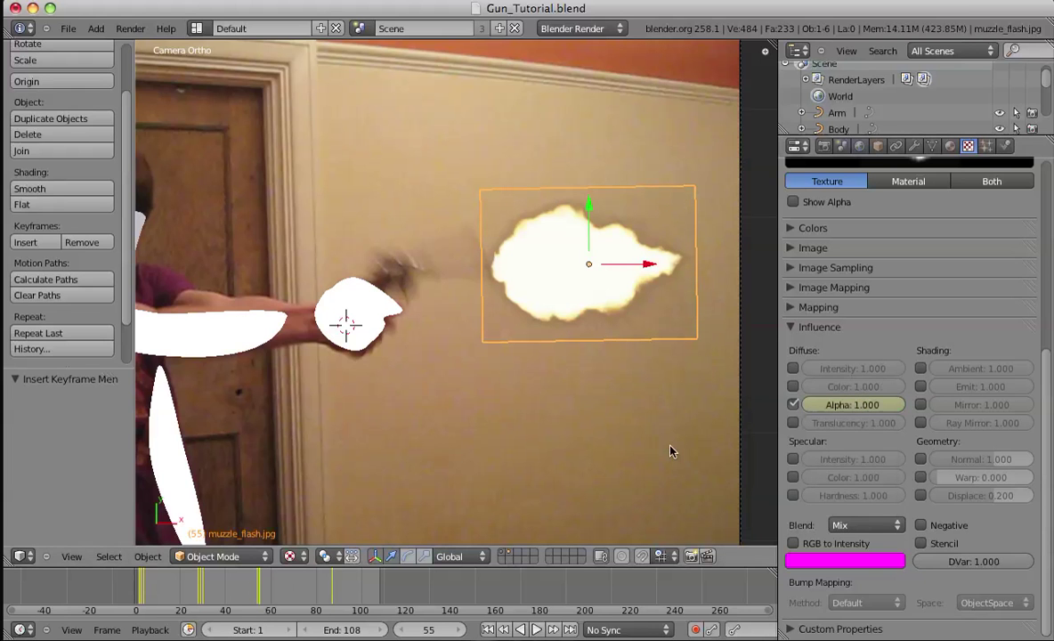
Set the texture's alpha influence to 0 at frame 56 and keyframe it.
{"action": "key", "text": "Right"}
{"action": "left_click", "coordinate": [849, 407]}
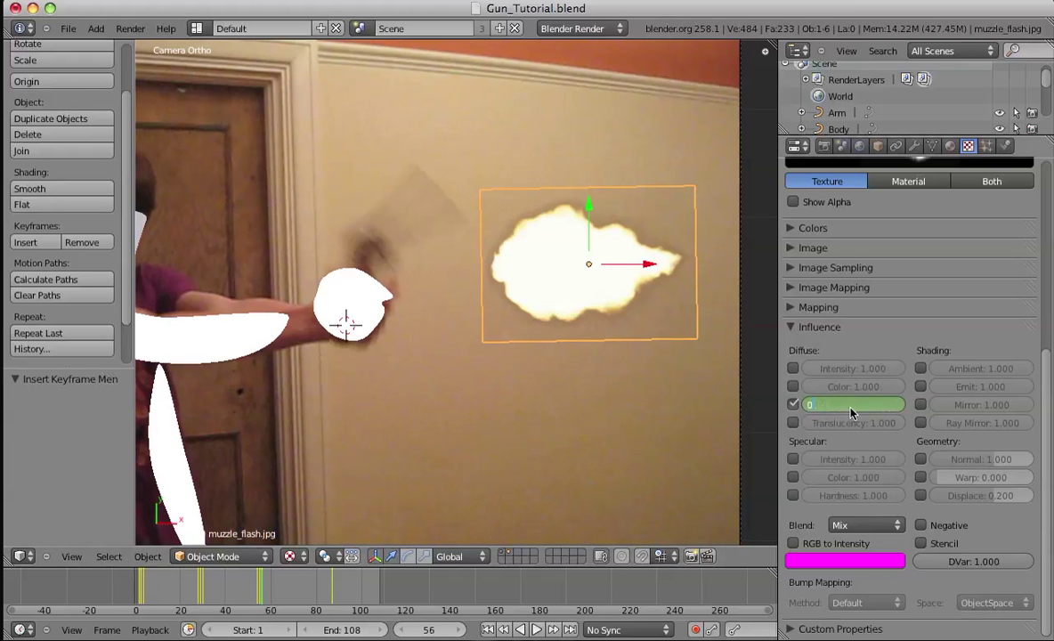
{"action": "type", "text": "0"}
{"action": "key", "text": "Return"}
{"action": "right_click", "coordinate": [853, 410]}
{"action": "left_click", "coordinate": [852, 410]}
Keyframe the texture's alpha influence at 0 on frame 86, just before the fourth shot.
{"action": "left_click", "coordinate": [329, 591]}
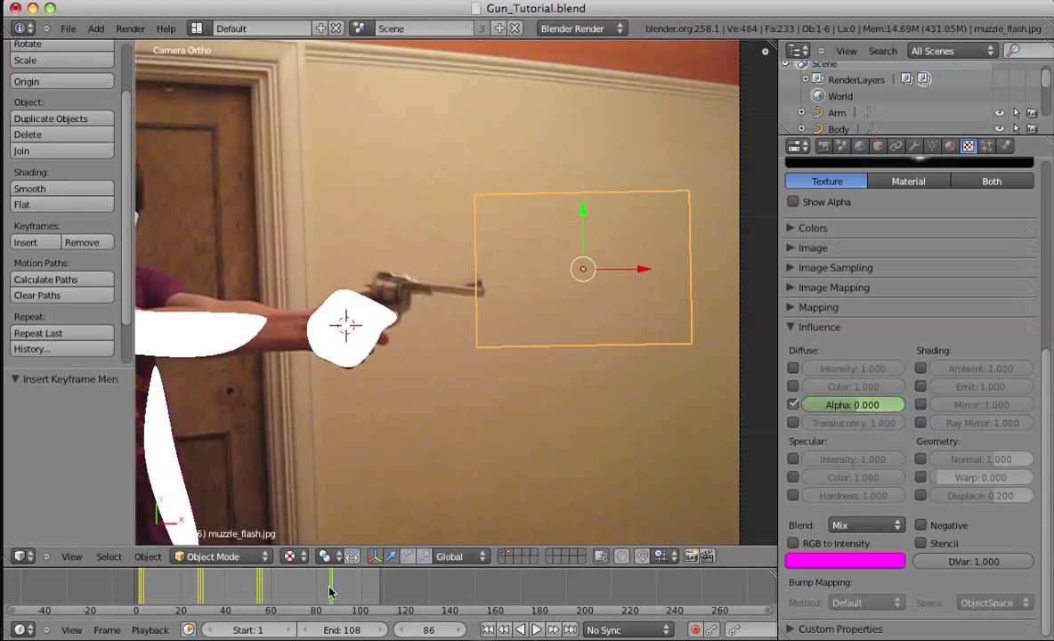
{"action": "key", "text": "Right"}
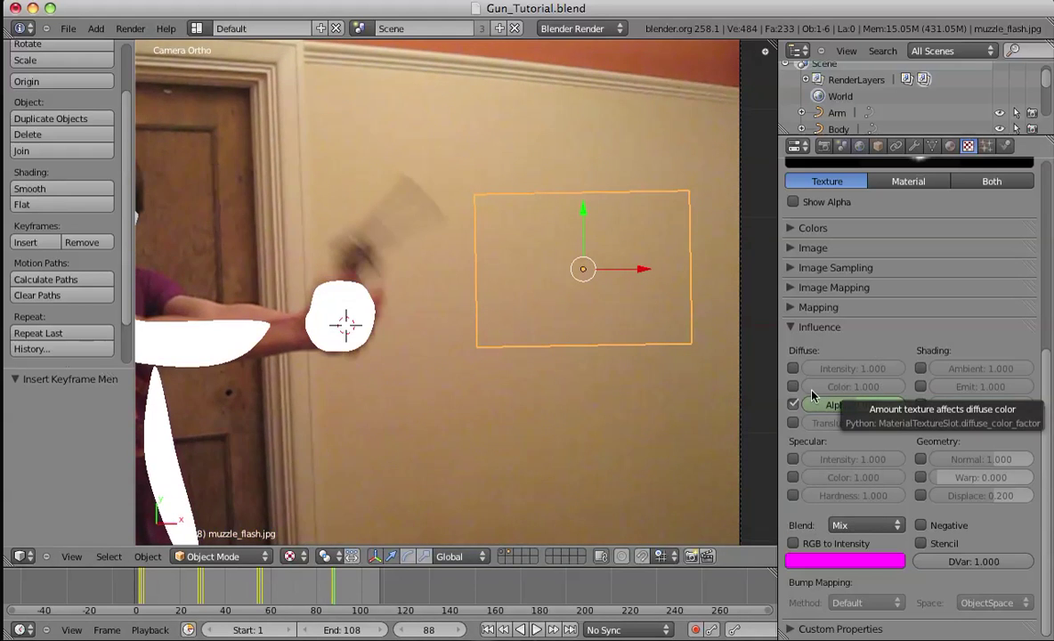
{"action": "key", "text": "Left"}
{"action": "right_click", "coordinate": [823, 402]}
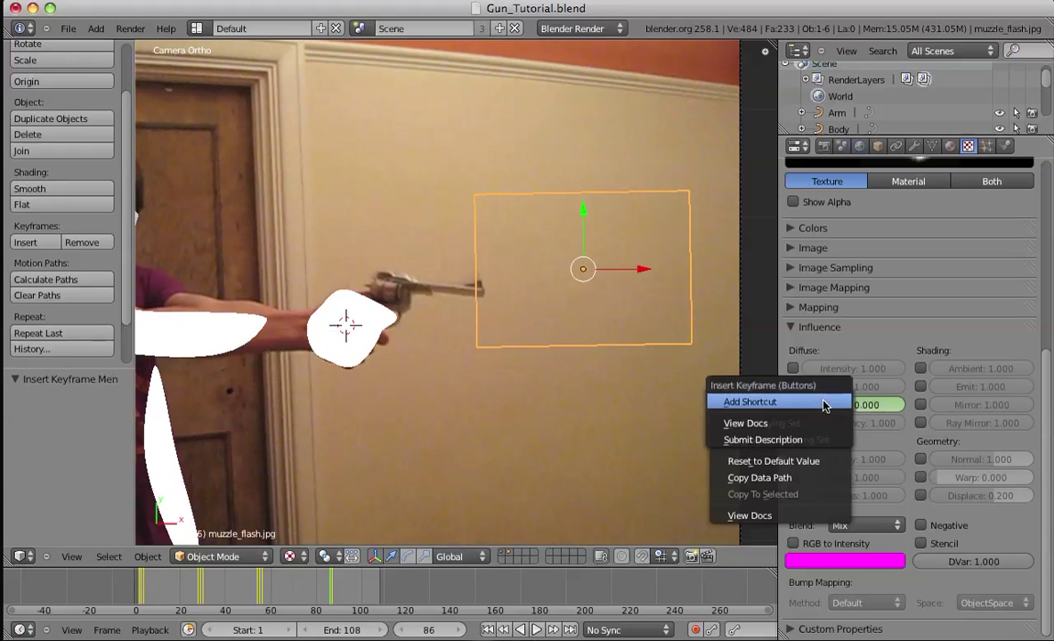
{"action": "right_click", "coordinate": [866, 407]}
{"action": "left_click", "coordinate": [869, 405]}
Set the texture's alpha influence to 1 at frame 87 and keyframe it.
{"action": "key", "text": "Right"}
{"action": "left_click", "coordinate": [875, 408]}
{"action": "type", "text": "1"}
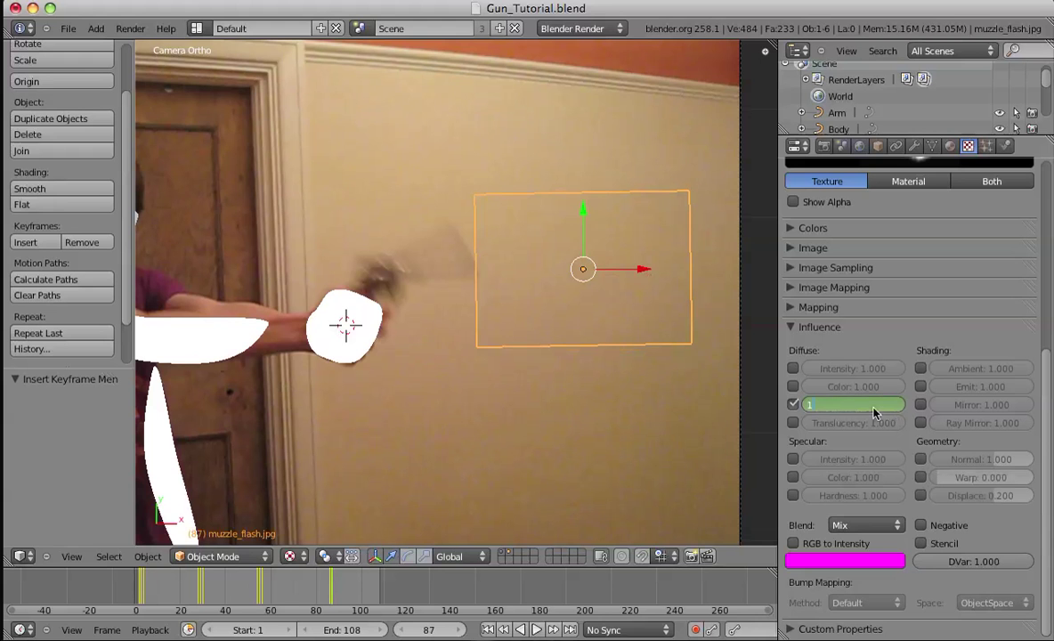
{"action": "key", "text": "Return"}
{"action": "right_click", "coordinate": [873, 407]}
{"action": "left_click", "coordinate": [868, 410]}
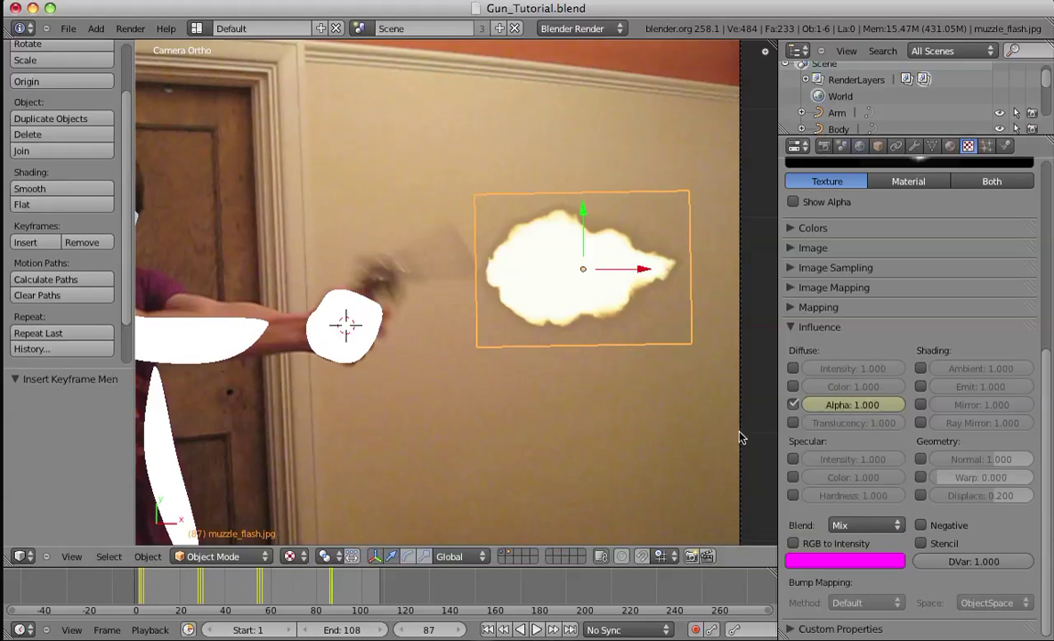
Set the texture's alpha influence to 0 at frame 88 and keyframe it.
{"action": "key", "text": "Right"}
{"action": "left_click", "coordinate": [860, 406]}
{"action": "type", "text": "0"}
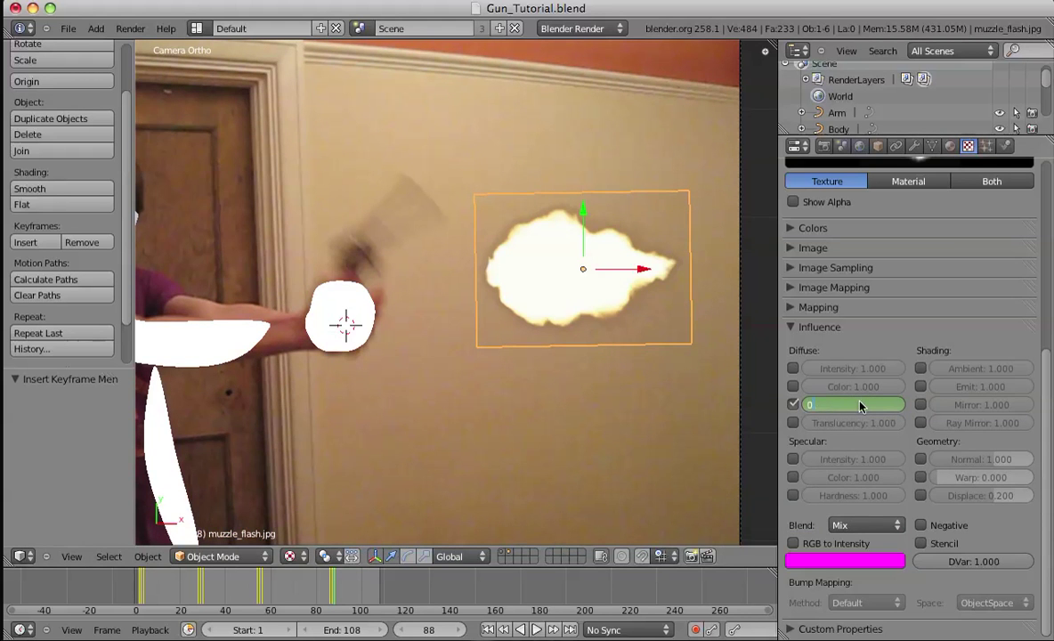
{"action": "key", "text": "Return"}
{"action": "right_click", "coordinate": [862, 407]}
{"action": "left_click", "coordinate": [864, 408]}
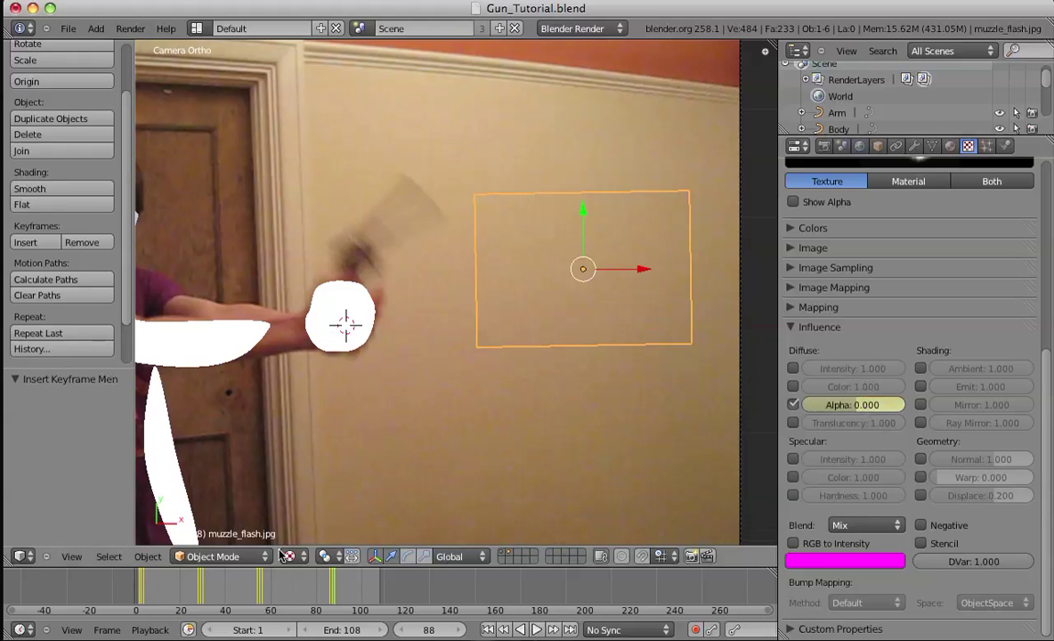
Scrub the animation from the first to the last shot to check the muzzle flashes, and deselect all objects.
{"action": "middle_click_drag", "start_coordinate": [296, 352], "coordinate": [476, 323], "text": "shift"}
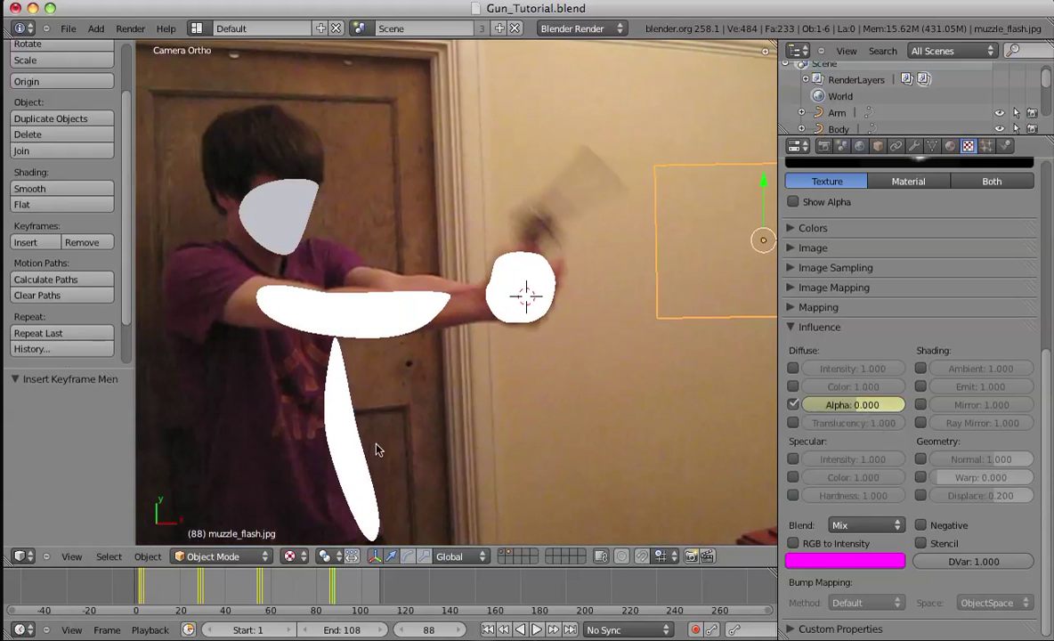
{"action": "middle_click_drag", "start_coordinate": [342, 385], "coordinate": [319, 354], "text": "shift"}
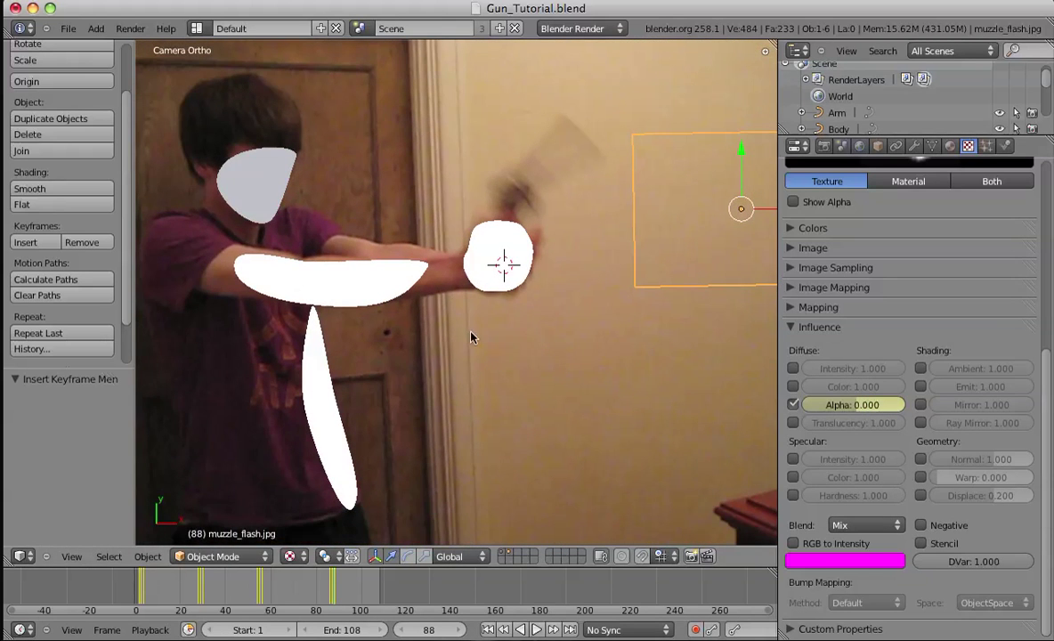
{"action": "middle_click_drag", "start_coordinate": [472, 337], "coordinate": [417, 412], "text": "shift"}
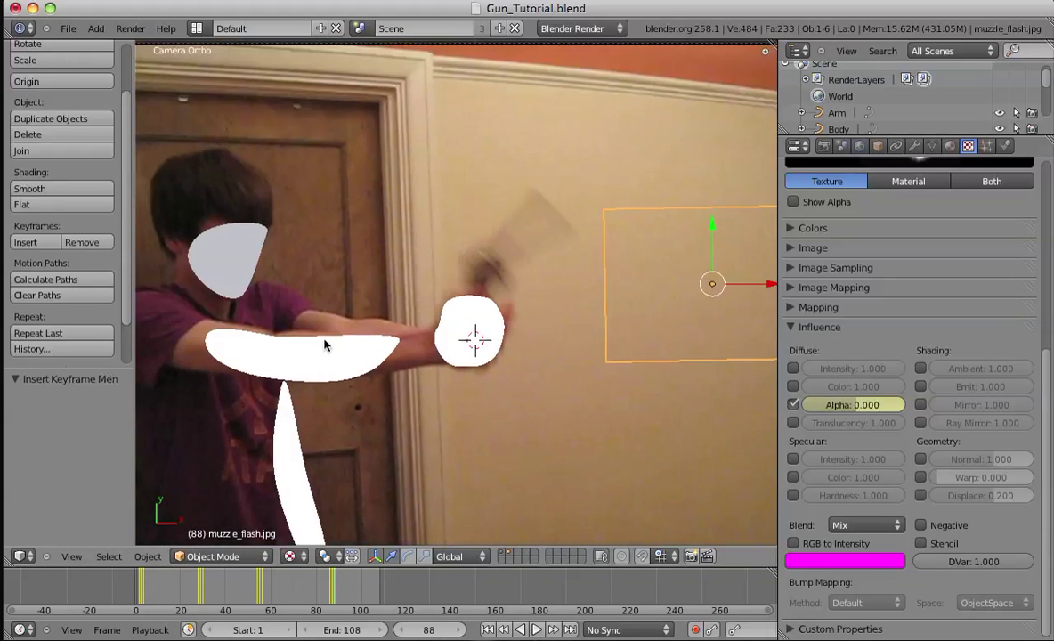
{"action": "middle_click_drag", "start_coordinate": [484, 365], "coordinate": [415, 350], "text": "shift"}
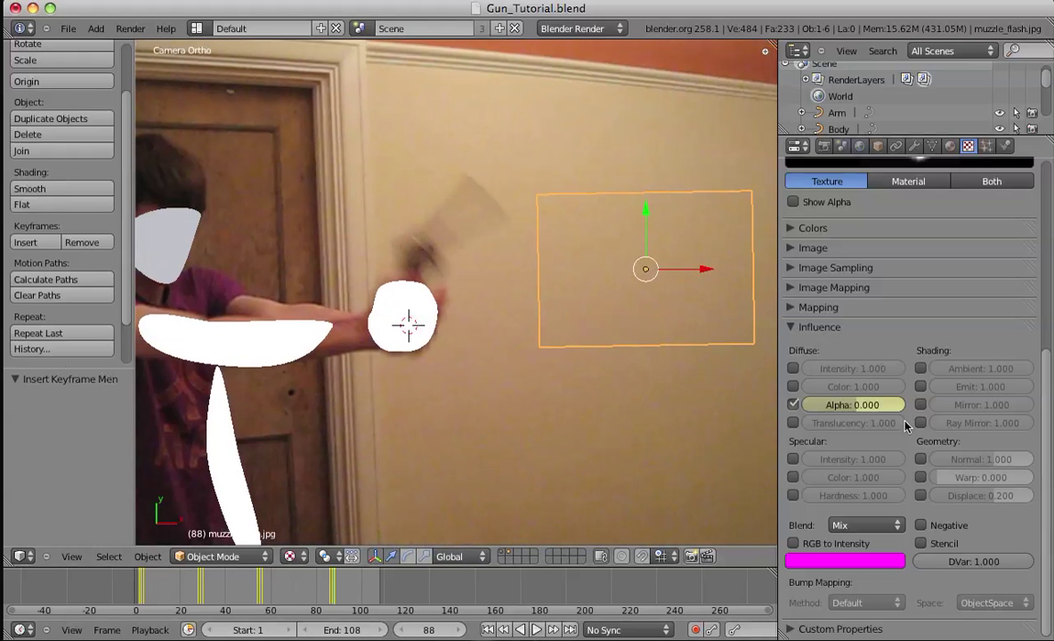
{"action": "left_click_drag", "start_coordinate": [138, 591], "coordinate": [323, 592]}
{"action": "key", "text": "a"}
{"action": "scroll", "coordinate": [458, 407], "scroll_direction": "down", "scroll_amount": 5}
{"action": "scroll", "coordinate": [454, 435], "scroll_direction": "up", "scroll_amount": 4}
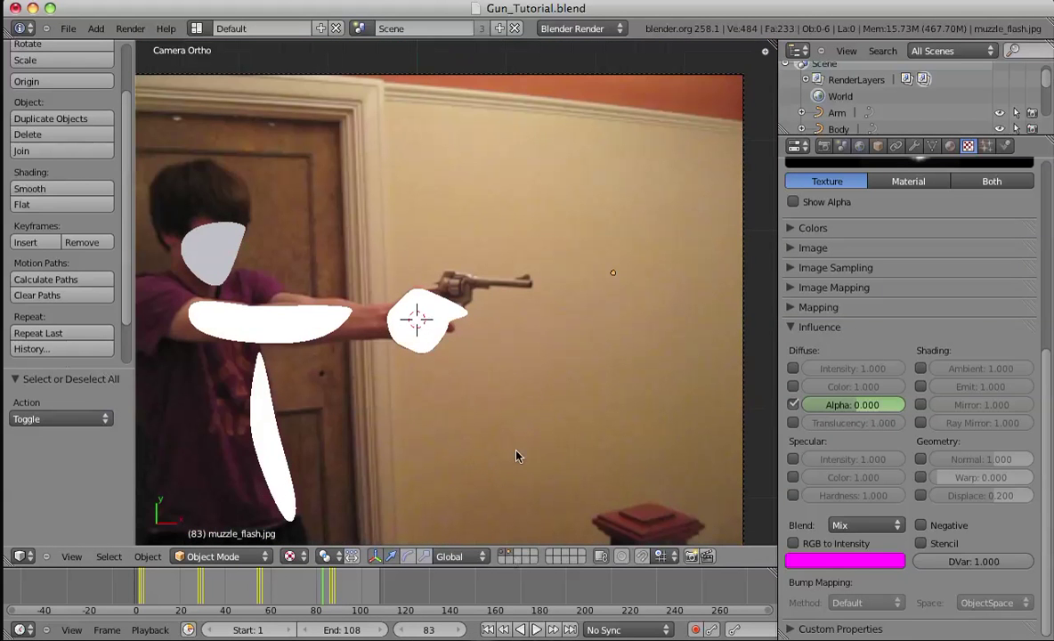
{"action": "scroll", "coordinate": [515, 427], "scroll_direction": "down", "scroll_amount": 1}
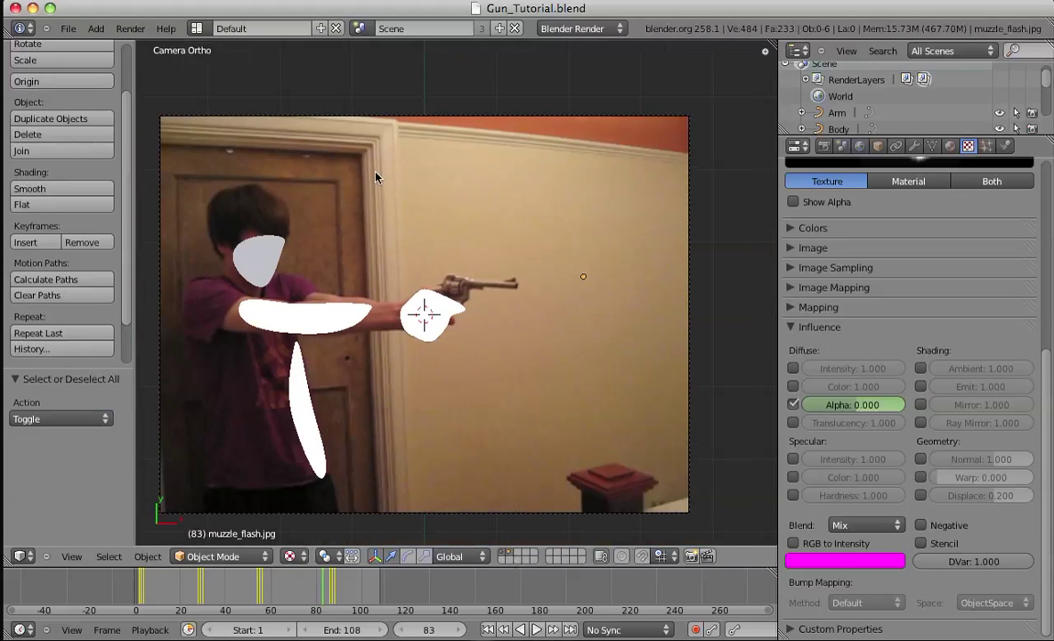
Switch to the Compositing layout and add a Render Layers input node near the footage image nodes.
{"action": "key", "text": "ctrl+Left"}
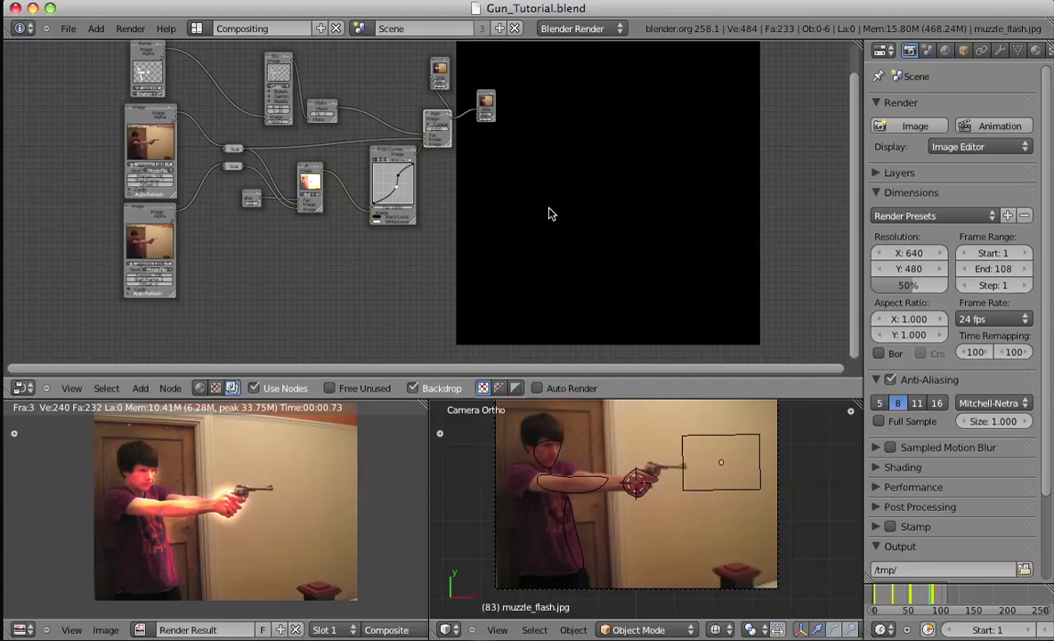
{"action": "middle_click_drag", "start_coordinate": [531, 218], "coordinate": [522, 149]}
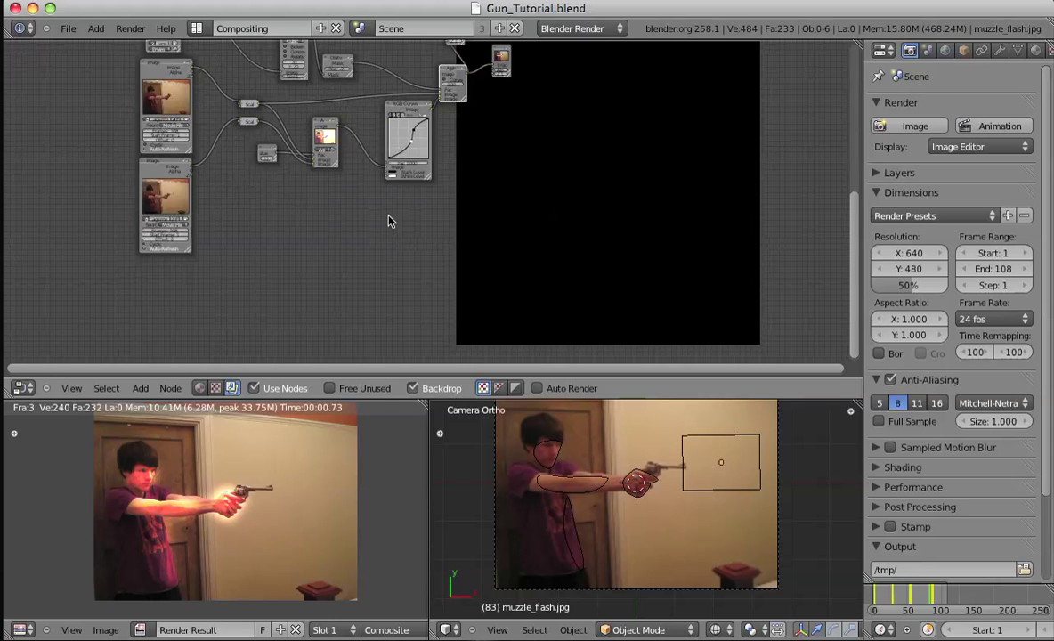
{"action": "middle_click_drag", "start_coordinate": [379, 226], "coordinate": [423, 167]}
{"action": "key", "text": "shift+a"}
{"action": "mouse_move", "coordinate": [314, 160]}
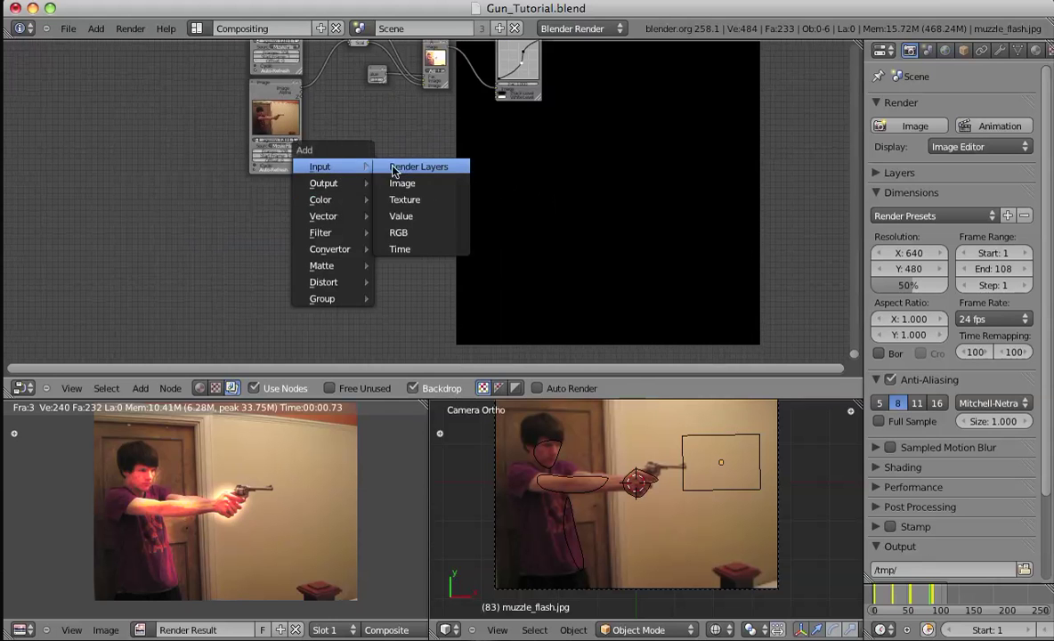
{"action": "left_click", "coordinate": [417, 164]}
{"action": "middle_click_drag", "start_coordinate": [464, 201], "coordinate": [476, 167]}
{"action": "scroll", "coordinate": [476, 167], "scroll_direction": "up", "scroll_amount": 5}
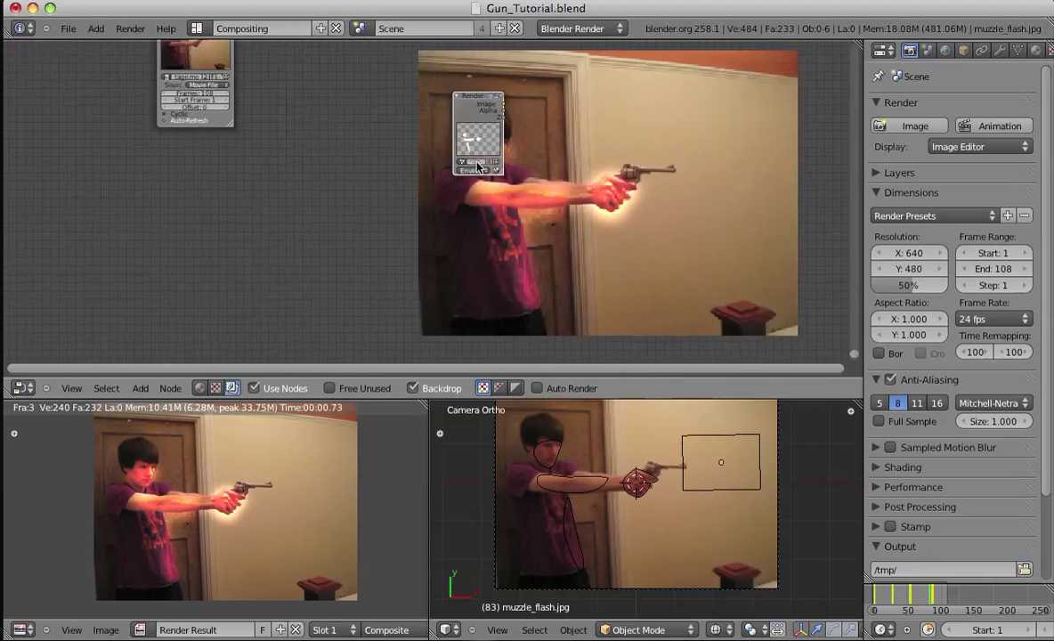
Set the new Render Layers node to the Muzzle Flash layer and place it below the footage image nodes.
{"action": "left_click", "coordinate": [474, 171]}
{"action": "left_click", "coordinate": [479, 163]}
{"action": "left_click_drag", "start_coordinate": [481, 168], "coordinate": [219, 213]}
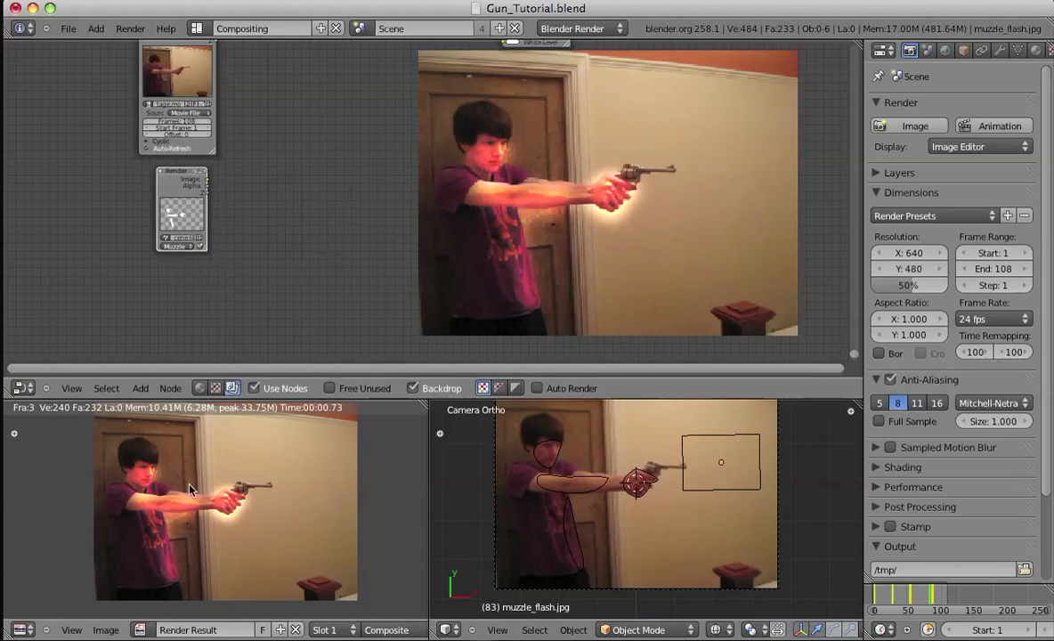
Save the project over the existing file and render the current frame.
{"action": "key", "text": "ctrl+s"}
{"action": "left_click", "coordinate": [293, 134]}
{"action": "left_click", "coordinate": [130, 29]}
{"action": "left_click", "coordinate": [150, 46]}
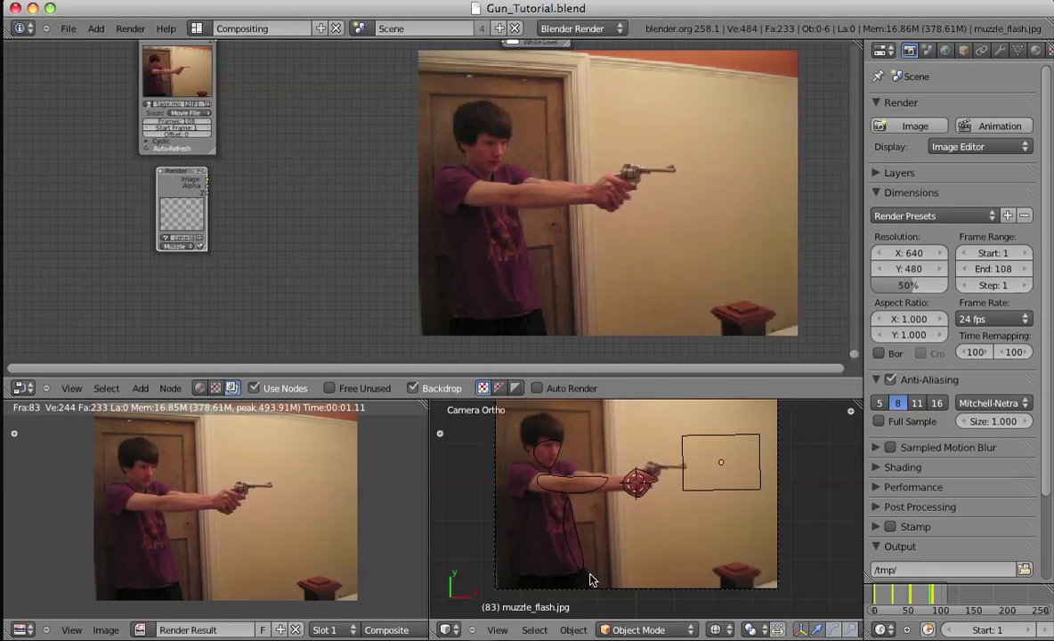
Go to frame 3, render it and examine the flash preview in the Muzzle Flash Render Layers node.
{"action": "scroll", "coordinate": [997, 629], "scroll_direction": "down", "scroll_amount": 5}
{"action": "left_click", "coordinate": [994, 629]}
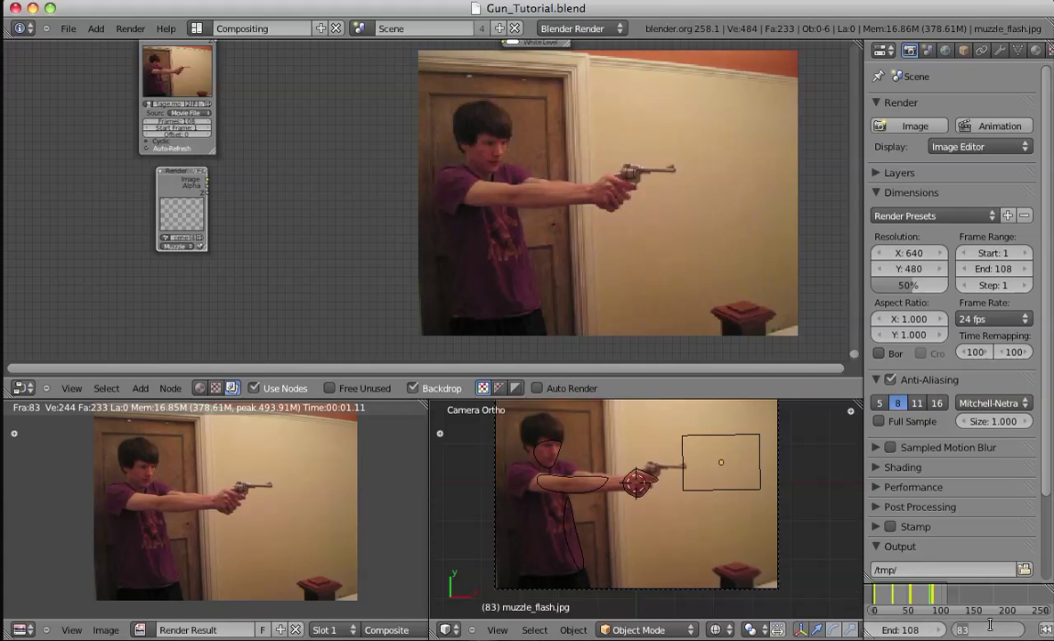
{"action": "type", "text": "3"}
{"action": "key", "text": "Return"}
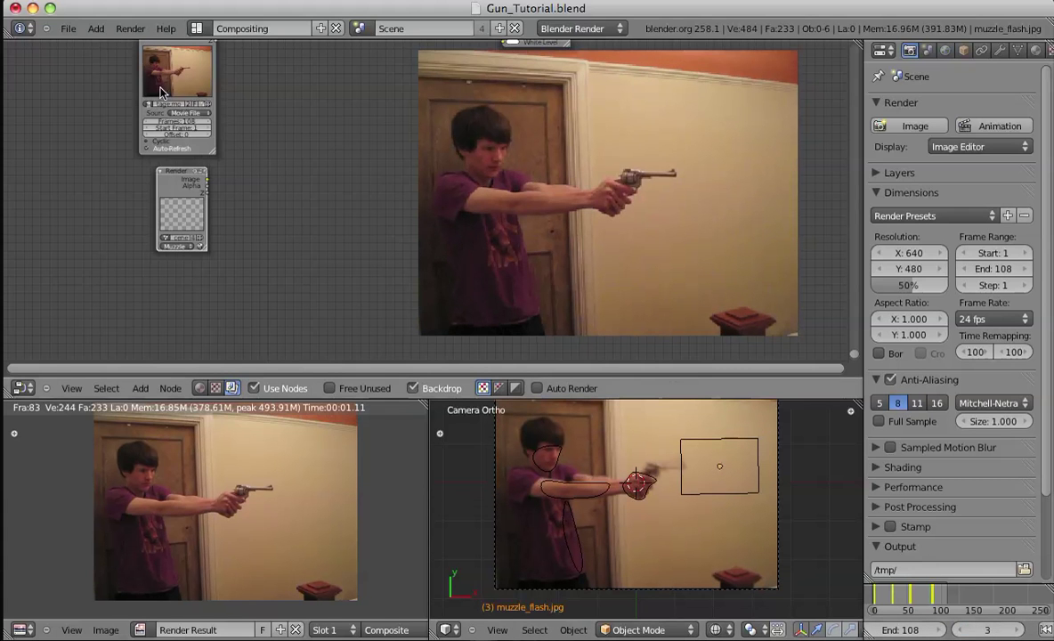
{"action": "left_click", "coordinate": [130, 28]}
{"action": "left_click", "coordinate": [141, 42]}
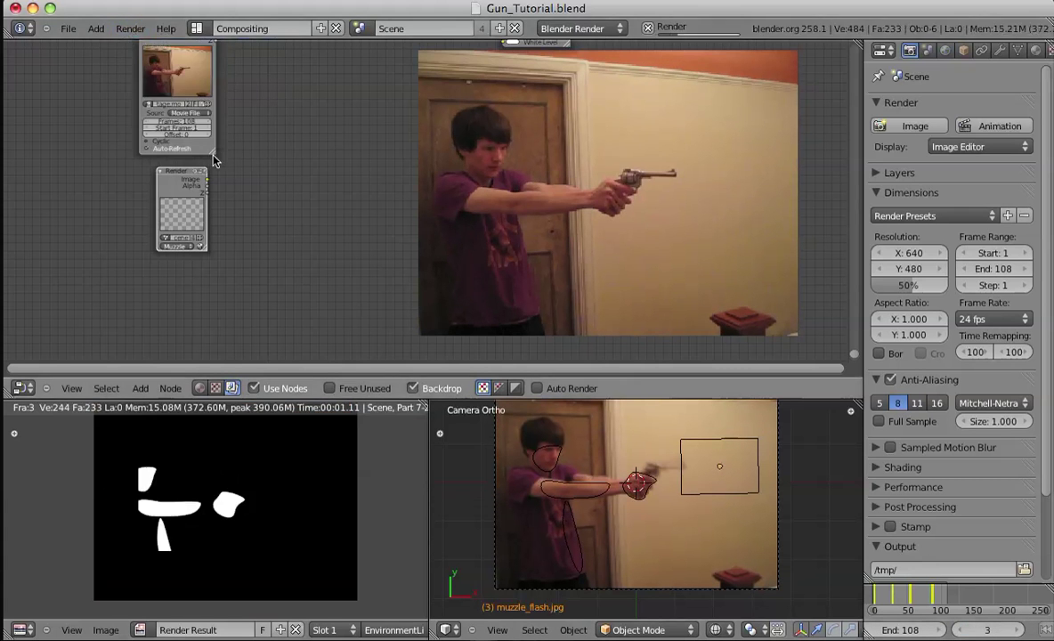
{"action": "scroll", "coordinate": [228, 164], "scroll_direction": "up", "scroll_amount": 2}
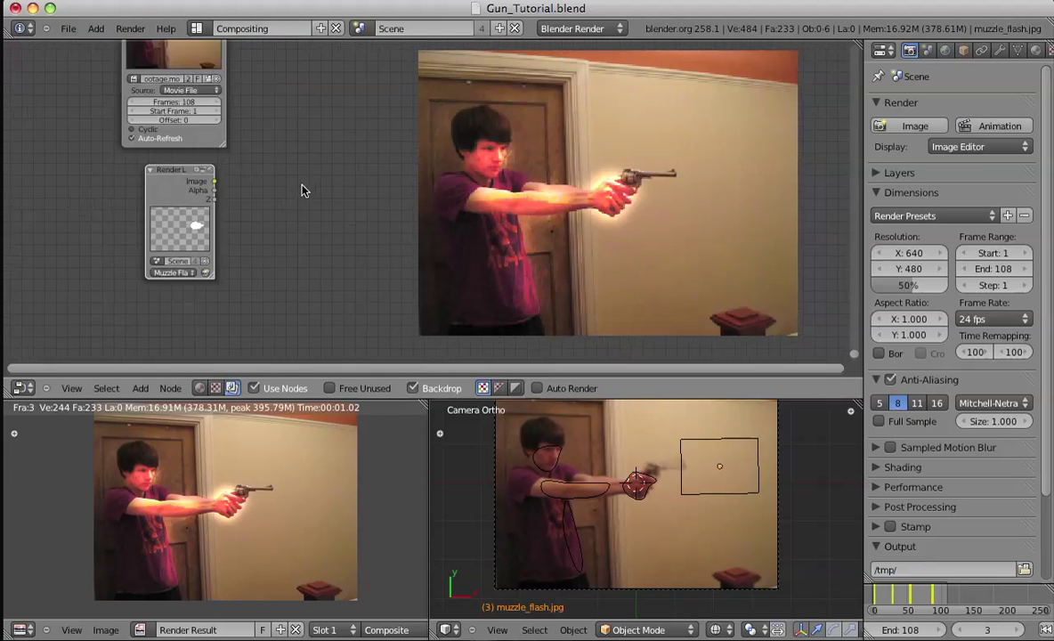
{"action": "scroll", "coordinate": [231, 214], "scroll_direction": "up", "scroll_amount": 2}
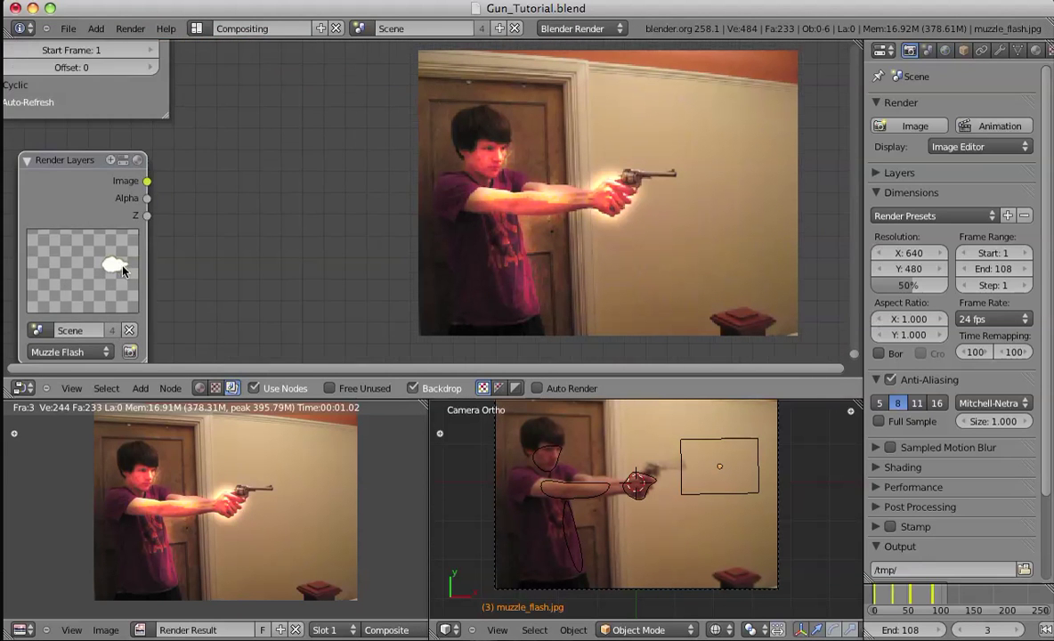
Move the Composite and Viewer nodes farther away from the existing AlphaOver node to make room for another node.
{"action": "scroll", "coordinate": [123, 270], "scroll_direction": "down", "scroll_amount": 3}
{"action": "middle_click_drag", "start_coordinate": [354, 200], "coordinate": [307, 230]}
{"action": "scroll", "coordinate": [314, 232], "scroll_direction": "down", "scroll_amount": 2}
{"action": "middle_click_drag", "start_coordinate": [416, 231], "coordinate": [370, 276]}
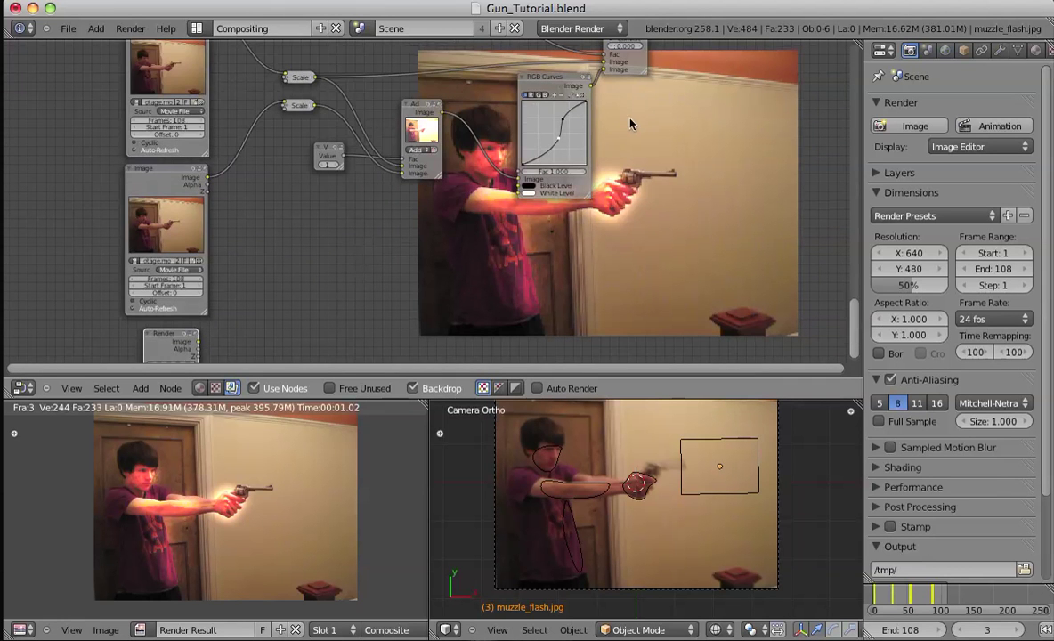
{"action": "scroll", "coordinate": [630, 123], "scroll_direction": "down", "scroll_amount": 2}
{"action": "middle_click_drag", "start_coordinate": [630, 124], "coordinate": [483, 150]}
{"action": "left_click_drag", "start_coordinate": [499, 82], "coordinate": [626, 133]}
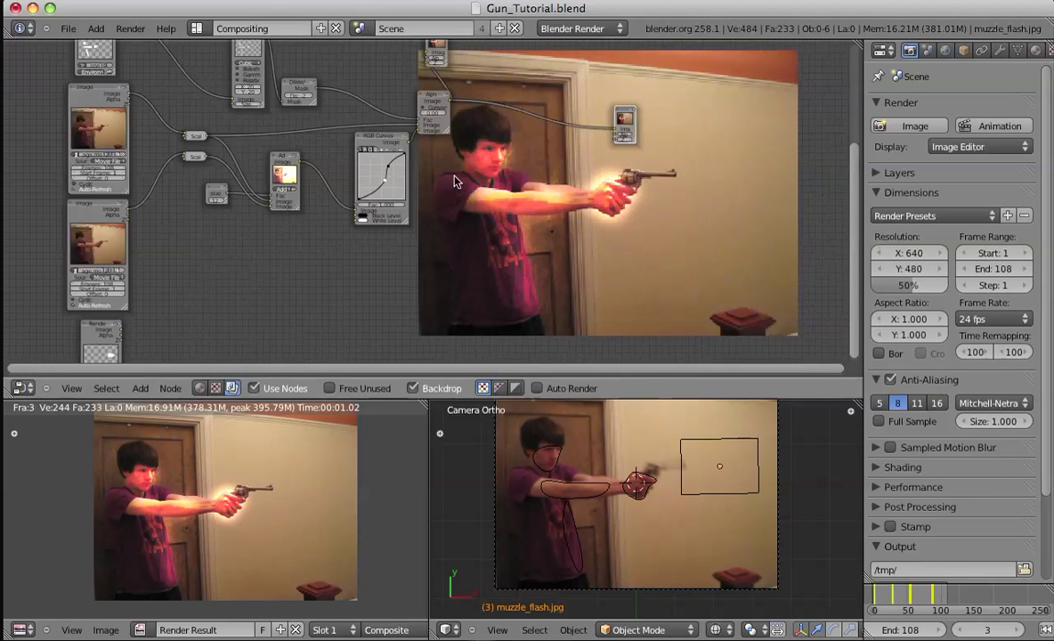
{"action": "middle_click_drag", "start_coordinate": [454, 182], "coordinate": [342, 220]}
{"action": "left_click_drag", "start_coordinate": [333, 87], "coordinate": [592, 88]}
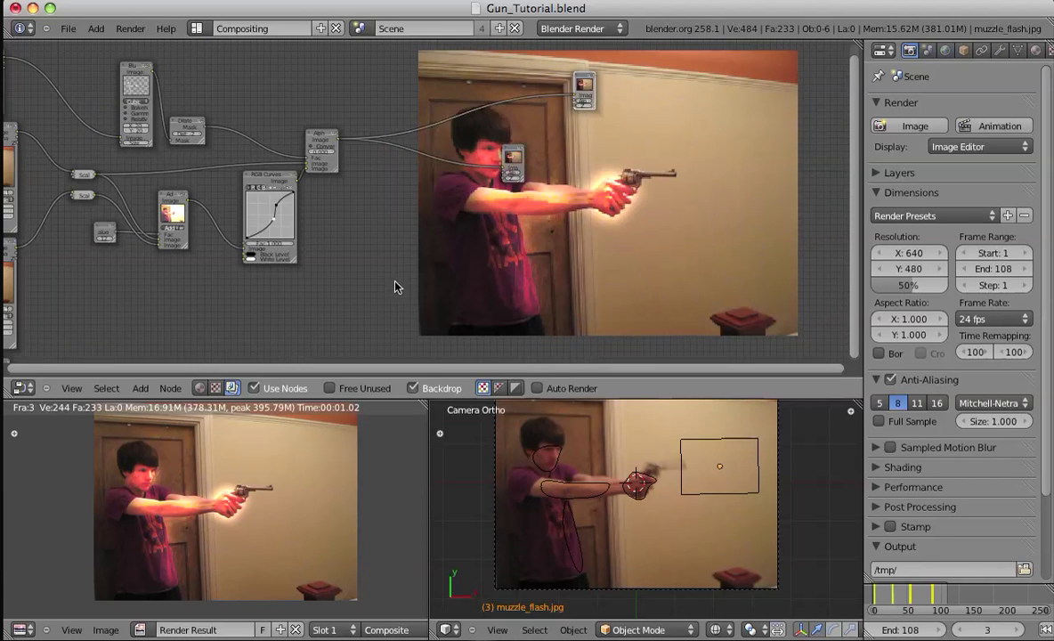
Add a second AlphaOver node and place it between the existing AlphaOver node and the Composite node.
{"action": "middle_click_drag", "start_coordinate": [397, 286], "coordinate": [464, 235]}
{"action": "key", "text": "shift+a"}
{"action": "mouse_move", "coordinate": [430, 268]}
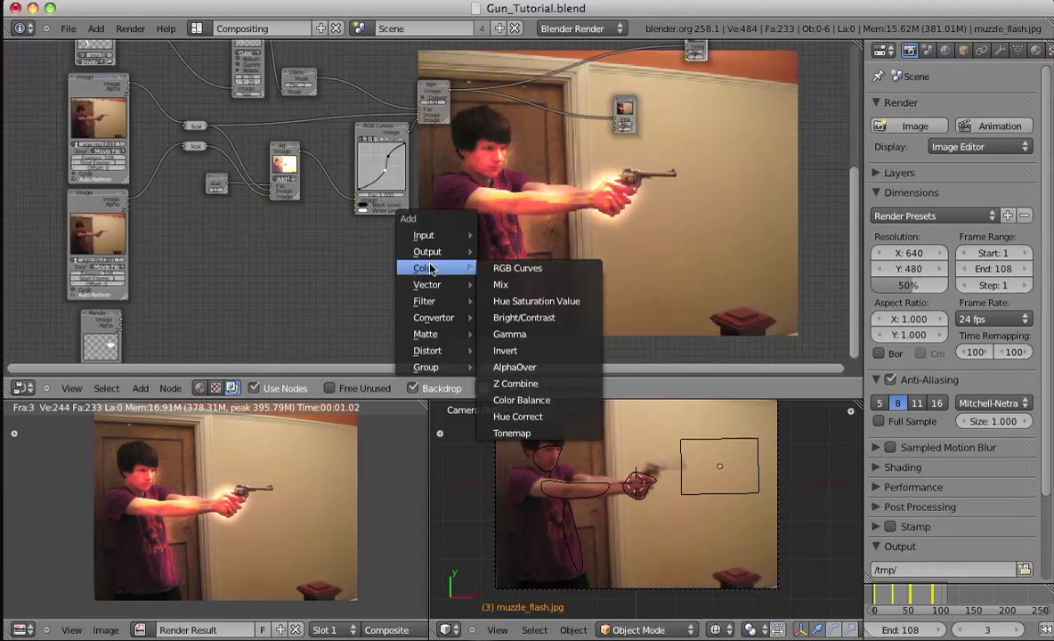
{"action": "left_click", "coordinate": [512, 334]}
{"action": "middle_click_drag", "start_coordinate": [501, 267], "coordinate": [461, 187]}
{"action": "left_click_drag", "start_coordinate": [512, 229], "coordinate": [479, 130]}
Connect the first AlphaOver output to the new AlphaOver node's upper Image input and the Muzzle Flash layer's Image to its lower one.
{"action": "middle_click_drag", "start_coordinate": [393, 168], "coordinate": [384, 236]}
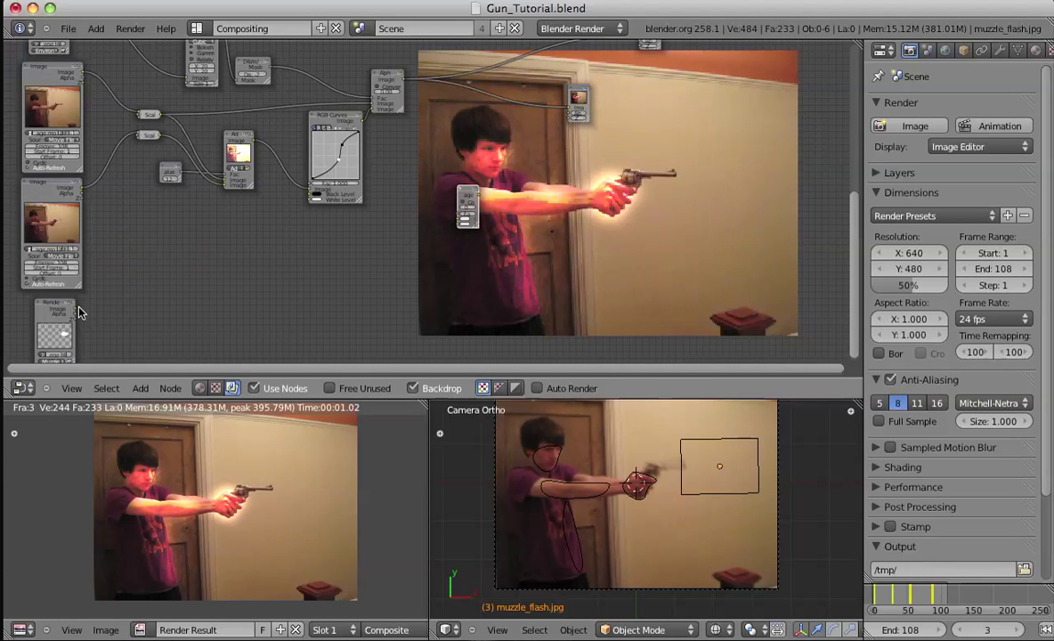
{"action": "left_click_drag", "start_coordinate": [100, 309], "coordinate": [457, 219]}
{"action": "middle_click_drag", "start_coordinate": [406, 106], "coordinate": [376, 149]}
{"action": "left_click_drag", "start_coordinate": [372, 130], "coordinate": [426, 274]}
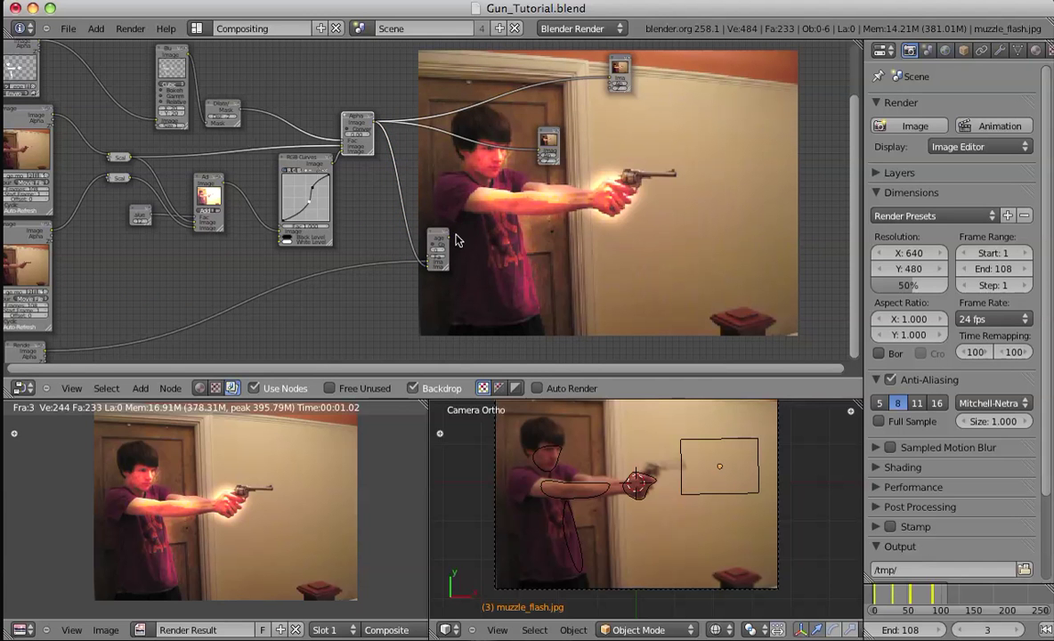
Connect the new AlphaOver node's Image output to the Composite node and inspect the muzzle flash composite.
{"action": "left_click_drag", "start_coordinate": [448, 236], "coordinate": [538, 155]}
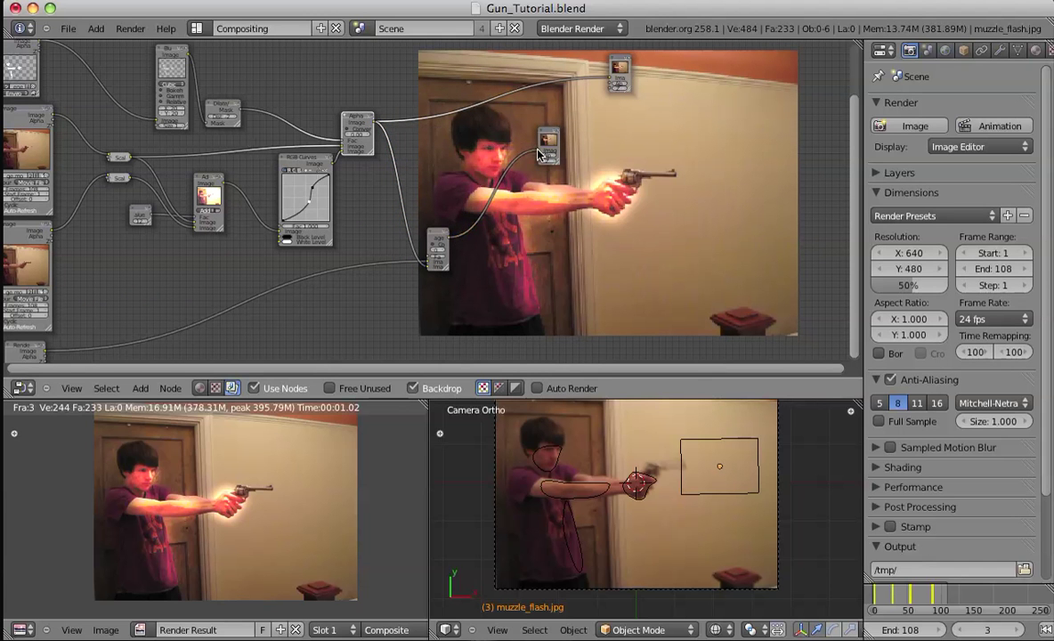
{"action": "scroll", "coordinate": [571, 189], "scroll_direction": "up", "scroll_amount": 5}
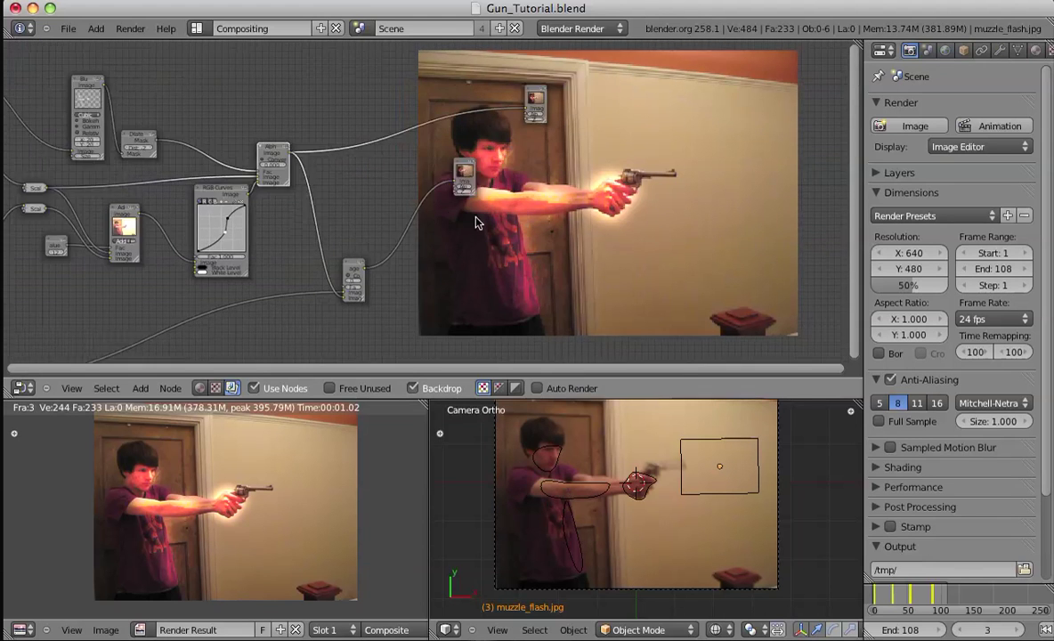
{"action": "middle_click_drag", "start_coordinate": [304, 318], "coordinate": [344, 206]}
{"action": "left_click", "coordinate": [342, 192]}
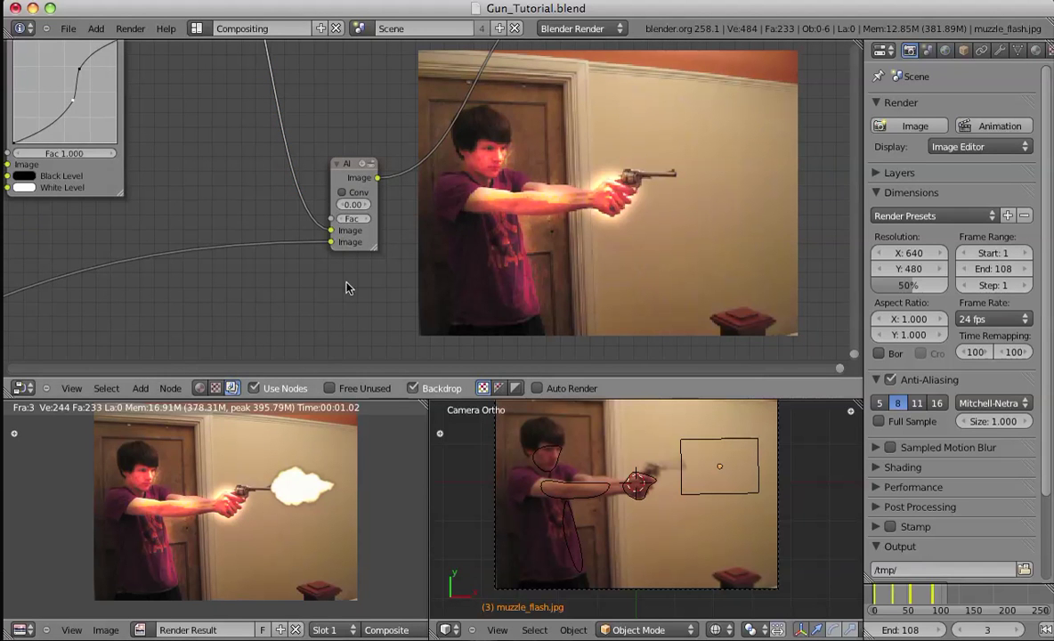
{"action": "middle_click_drag", "start_coordinate": [387, 271], "coordinate": [431, 252]}
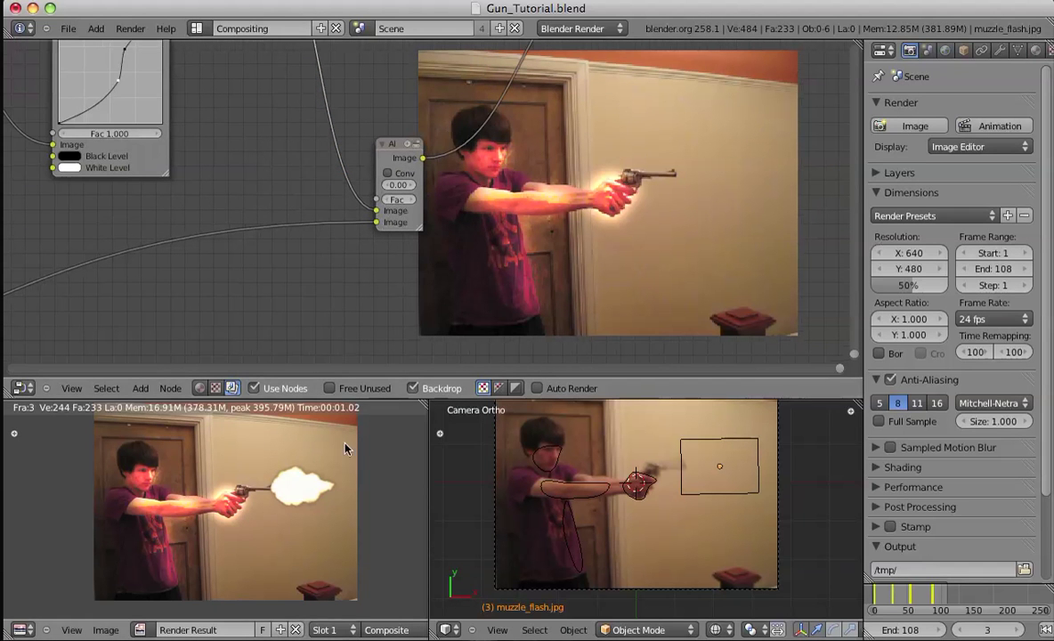
Connect the second AlphaOver node's Image output to the Viewer node so the backdrop also displays the muzzle flash composite.
{"action": "scroll", "coordinate": [268, 498], "scroll_direction": "up", "scroll_amount": 6}
{"action": "scroll", "coordinate": [255, 510], "scroll_direction": "down", "scroll_amount": 6}
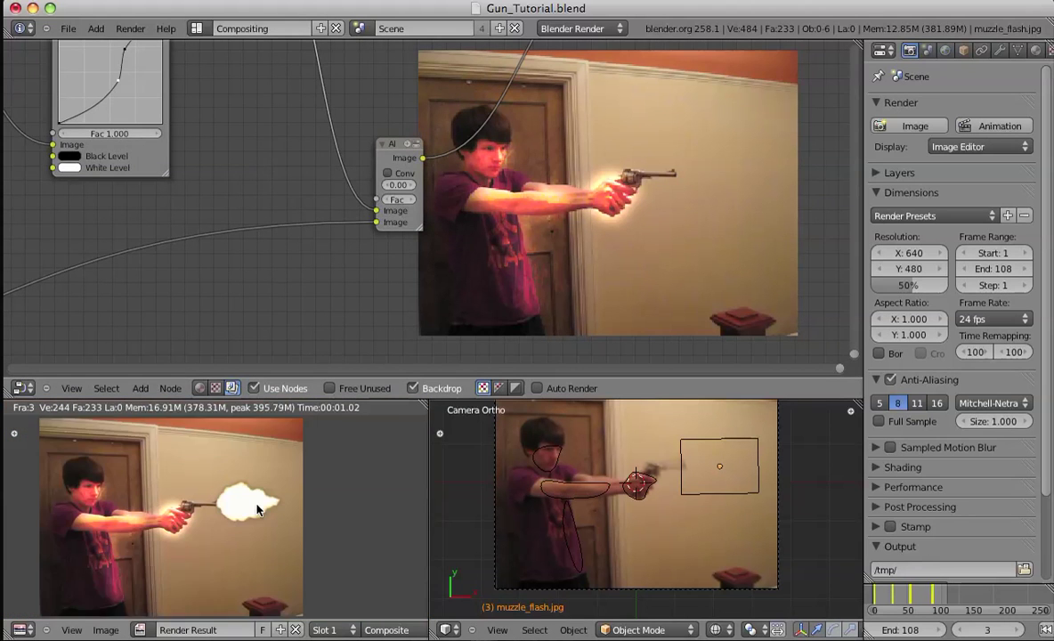
{"action": "scroll", "coordinate": [453, 314], "scroll_direction": "down", "scroll_amount": 4}
{"action": "mouse_move", "coordinate": [492, 239]}
{"action": "middle_mouse_down"}
{"action": "mouse_move", "coordinate": [414, 345]}
{"action": "mouse_move", "coordinate": [429, 357]}
{"action": "middle_mouse_up"}
{"action": "middle_click_drag", "start_coordinate": [425, 314], "coordinate": [533, 206]}
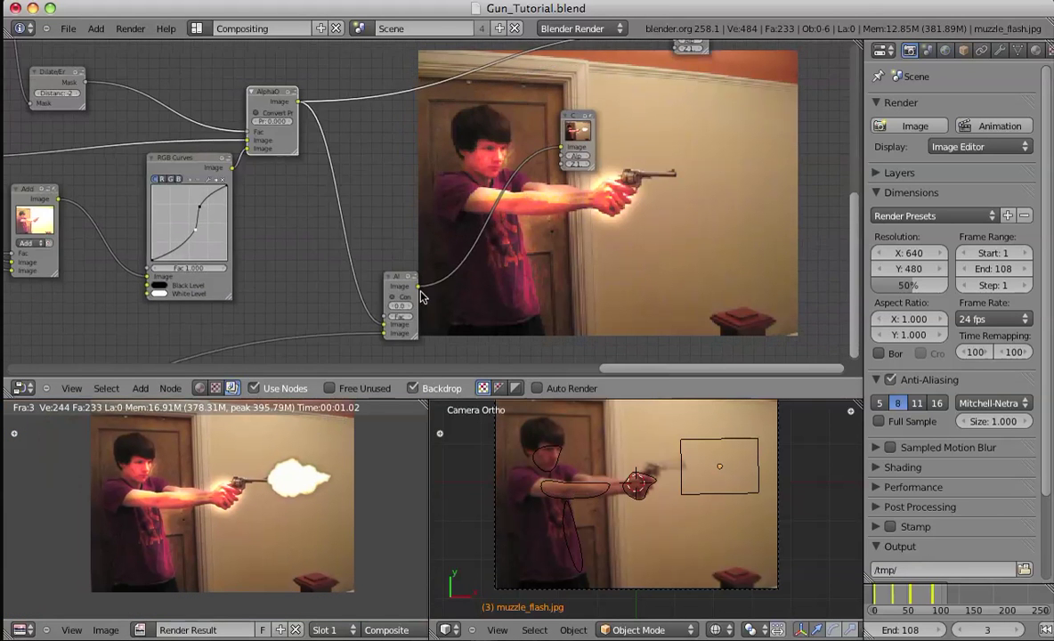
{"action": "middle_click_drag", "start_coordinate": [447, 264], "coordinate": [396, 330]}
{"action": "left_click_drag", "start_coordinate": [369, 348], "coordinate": [626, 93]}
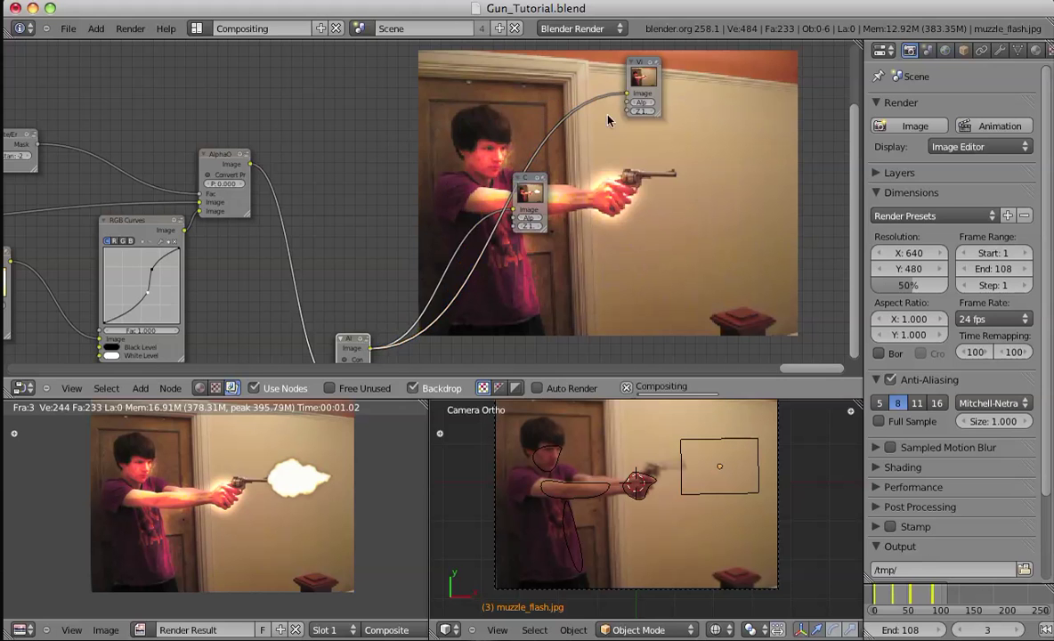
Add an RGB Curves node and wire it between the Muzzle Flash render layer's Image output and the second AlphaOver's lower Image input.
{"action": "middle_click_drag", "start_coordinate": [424, 347], "coordinate": [524, 140]}
{"action": "middle_click_drag", "start_coordinate": [357, 245], "coordinate": [485, 80]}
{"action": "middle_click_drag", "start_coordinate": [336, 277], "coordinate": [343, 431]}
{"action": "middle_click_drag", "start_coordinate": [274, 473], "coordinate": [278, 496]}
{"action": "middle_click_drag", "start_coordinate": [350, 174], "coordinate": [487, 97]}
{"action": "key", "text": "a"}
{"action": "key", "text": "a"}
{"action": "key", "text": "a"}
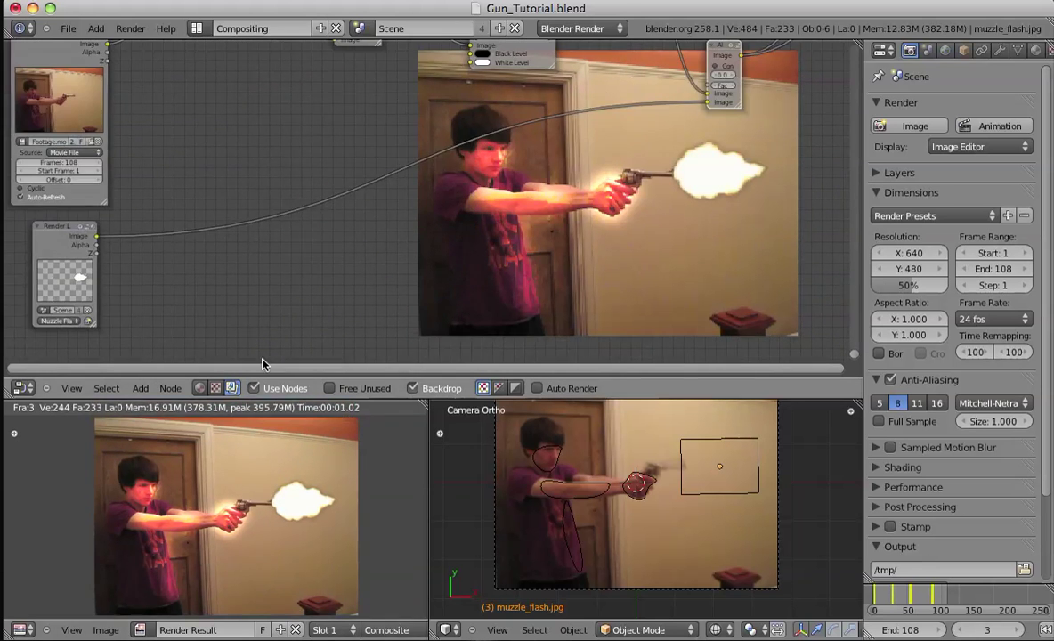
{"action": "key", "text": "shift+a"}
{"action": "mouse_move", "coordinate": [330, 283]}
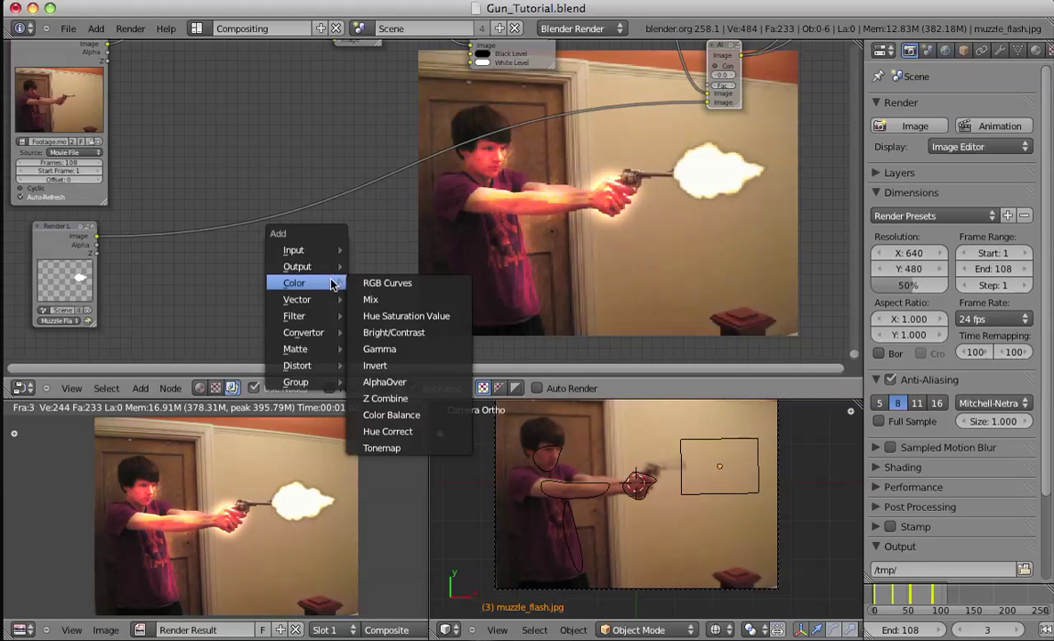
{"action": "left_click", "coordinate": [404, 285]}
{"action": "left_click_drag", "start_coordinate": [434, 210], "coordinate": [707, 103]}
{"action": "left_click_drag", "start_coordinate": [350, 317], "coordinate": [96, 236]}
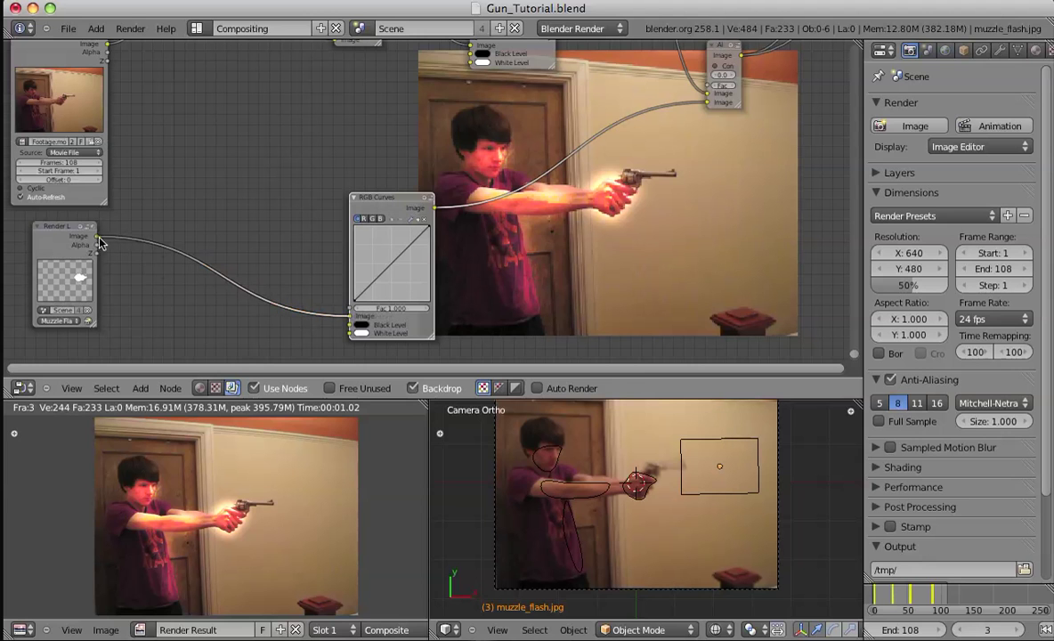
Try a contrast curve on the muzzle flash by adding a lowered point and a raised point, and shift the raised point sideways.
{"action": "left_click_drag", "start_coordinate": [393, 261], "coordinate": [395, 277]}
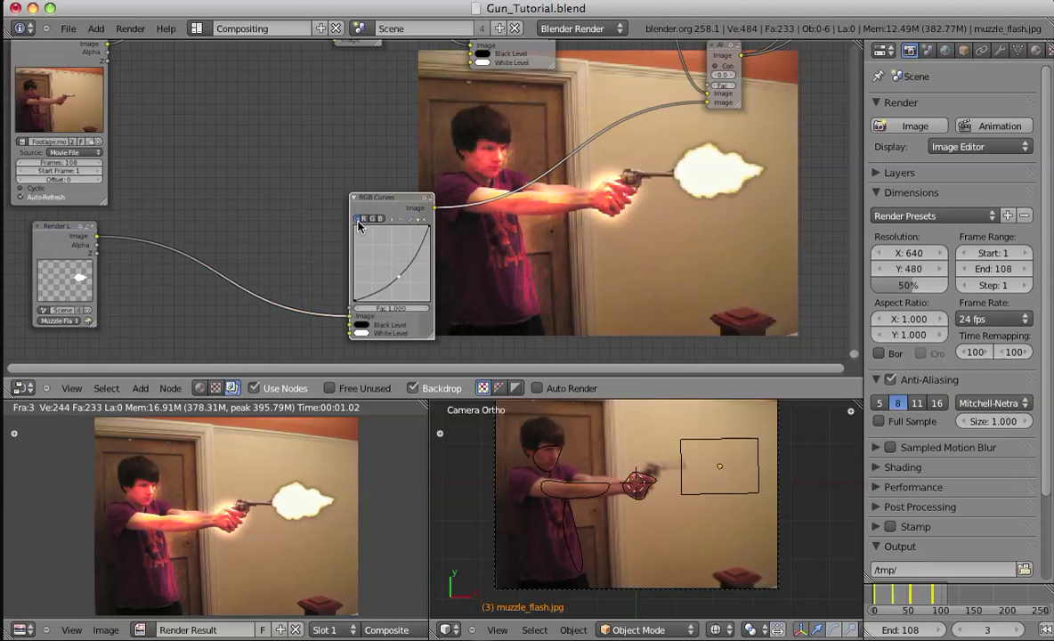
{"action": "left_click", "coordinate": [407, 254]}
{"action": "scroll", "coordinate": [294, 481], "scroll_direction": "up", "scroll_amount": 5}
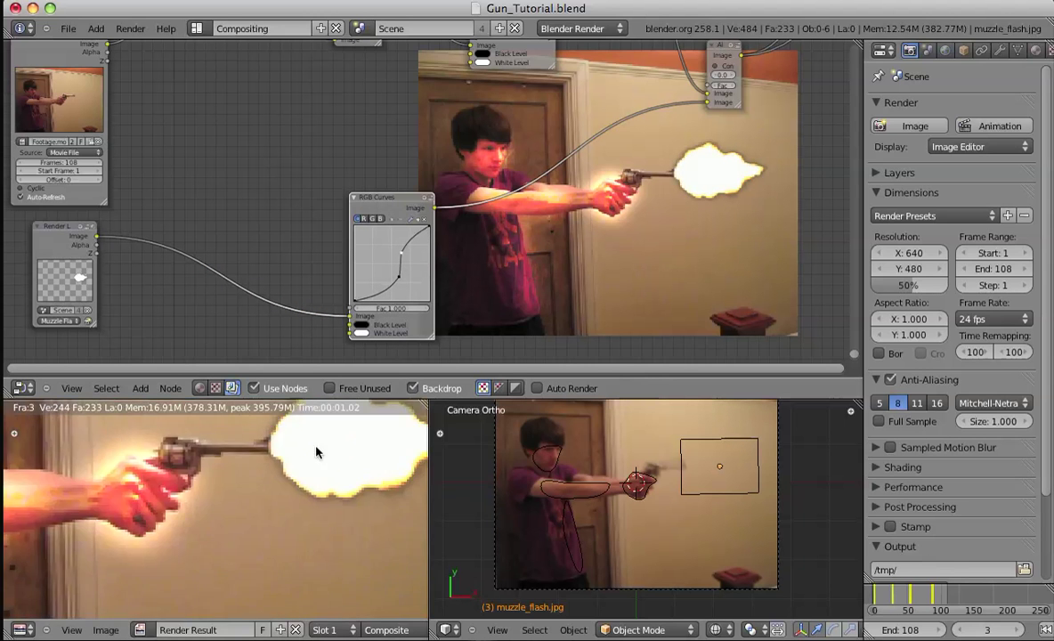
{"action": "scroll", "coordinate": [316, 452], "scroll_direction": "down", "scroll_amount": 5}
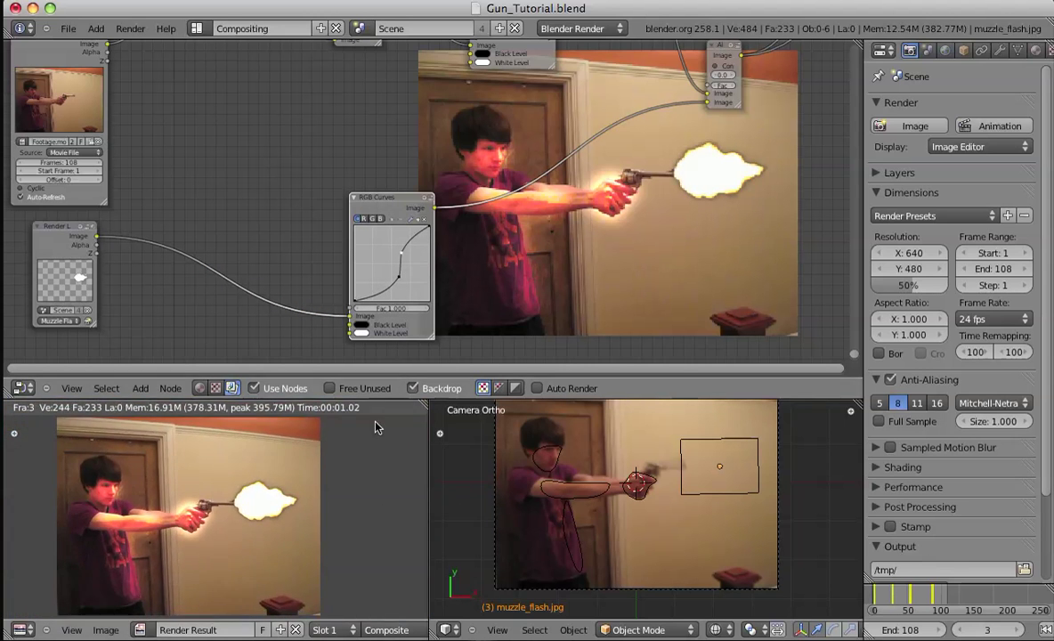
{"action": "left_click_drag", "start_coordinate": [401, 252], "coordinate": [389, 256]}
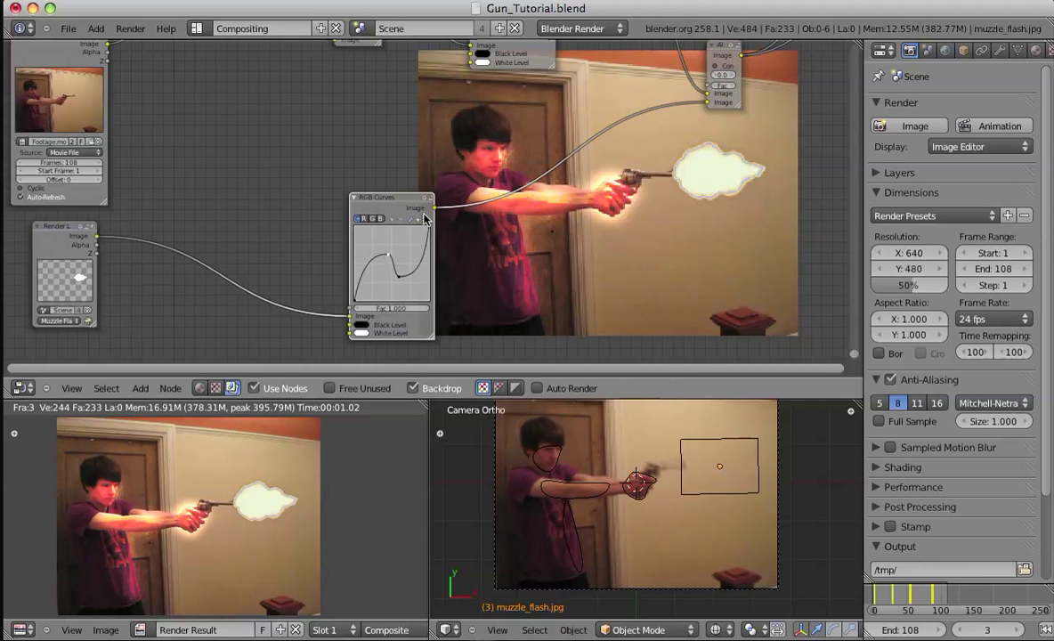
Delete the upper curve point and raise the remaining one above the diagonal to brighten the muzzle flash.
{"action": "left_click", "coordinate": [424, 219]}
{"action": "left_click_drag", "start_coordinate": [399, 276], "coordinate": [380, 260]}
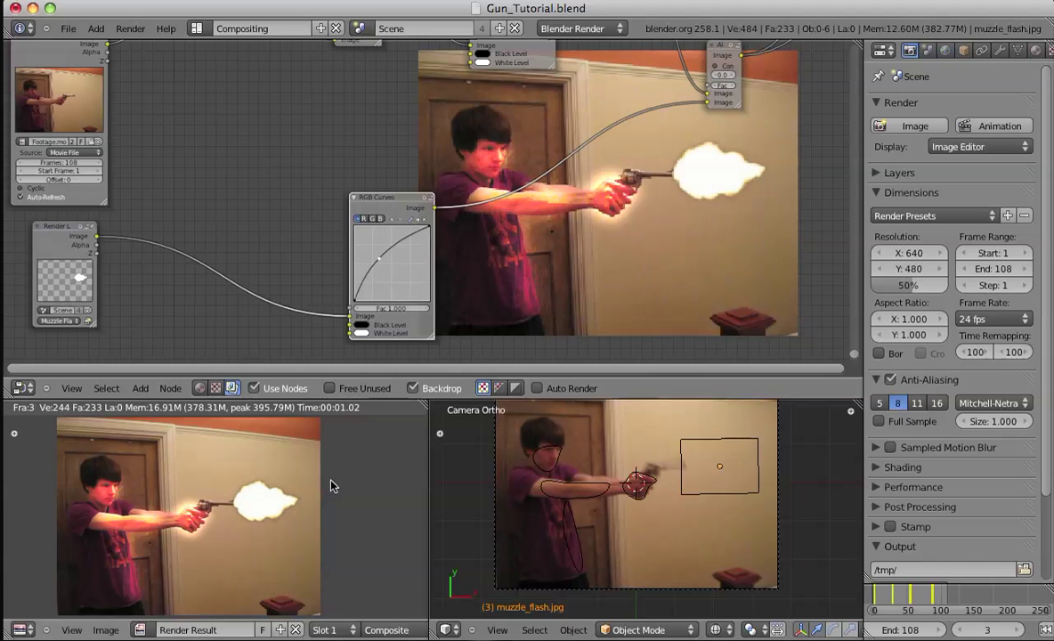
{"action": "scroll", "coordinate": [267, 445], "scroll_direction": "down", "scroll_amount": 2}
{"action": "scroll", "coordinate": [256, 437], "scroll_direction": "up", "scroll_amount": 1}
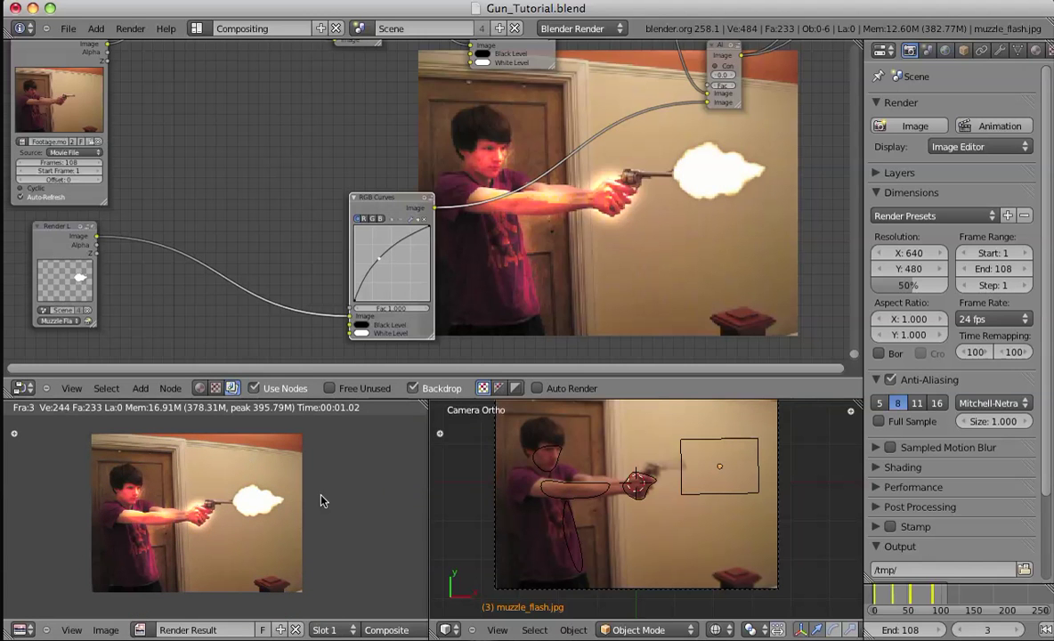
Advance to frame 4, render the image and inspect the gun and hand area in the result.
{"action": "key", "text": "Right"}
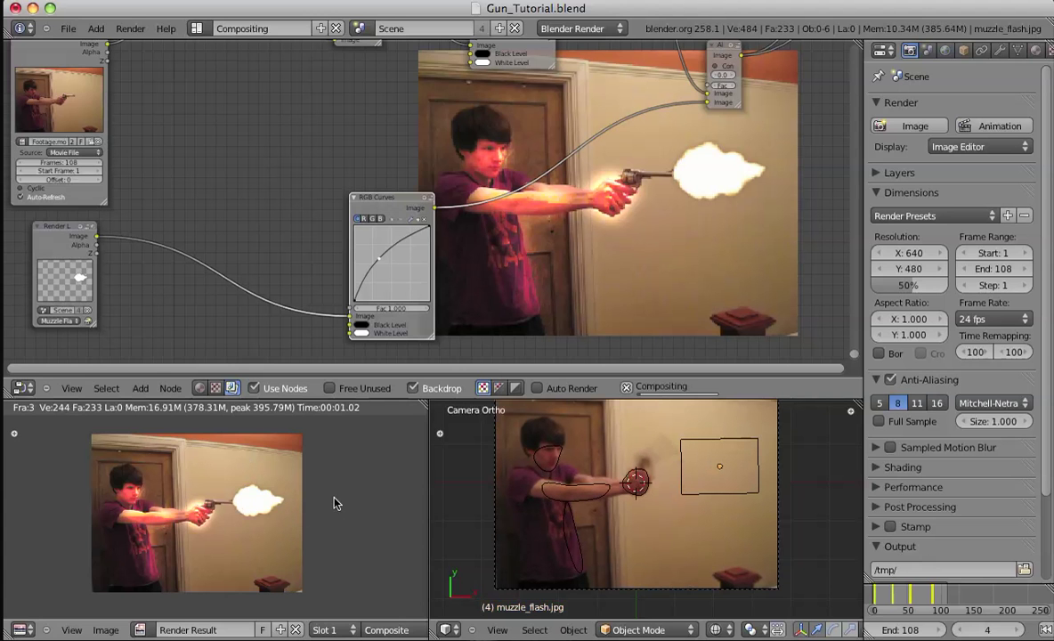
{"action": "left_click", "coordinate": [130, 29]}
{"action": "left_click", "coordinate": [149, 44]}
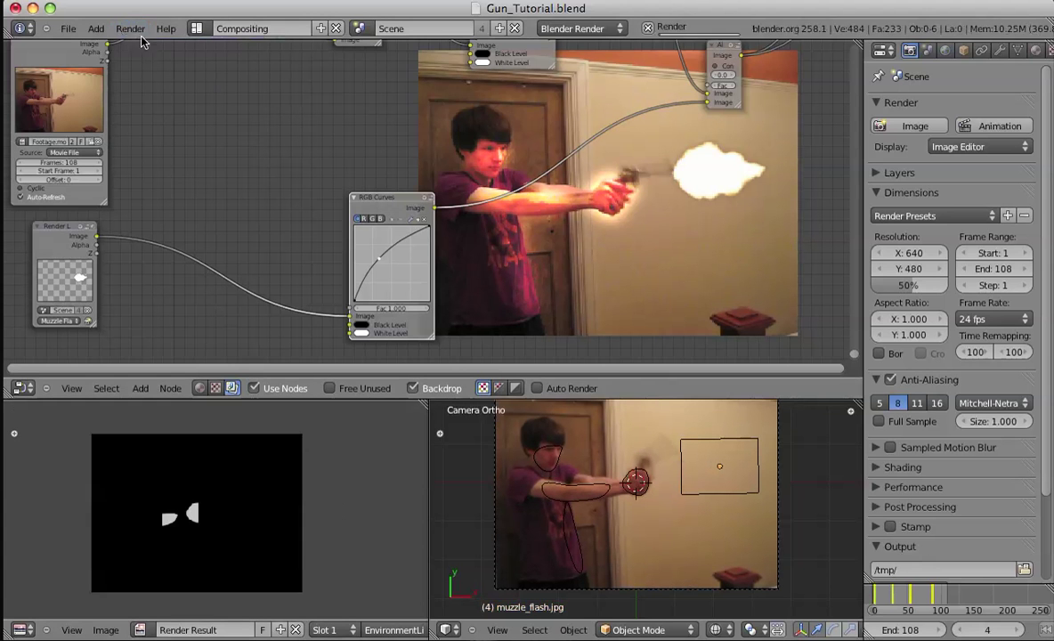
{"action": "scroll", "coordinate": [260, 521], "scroll_direction": "up", "scroll_amount": 2}
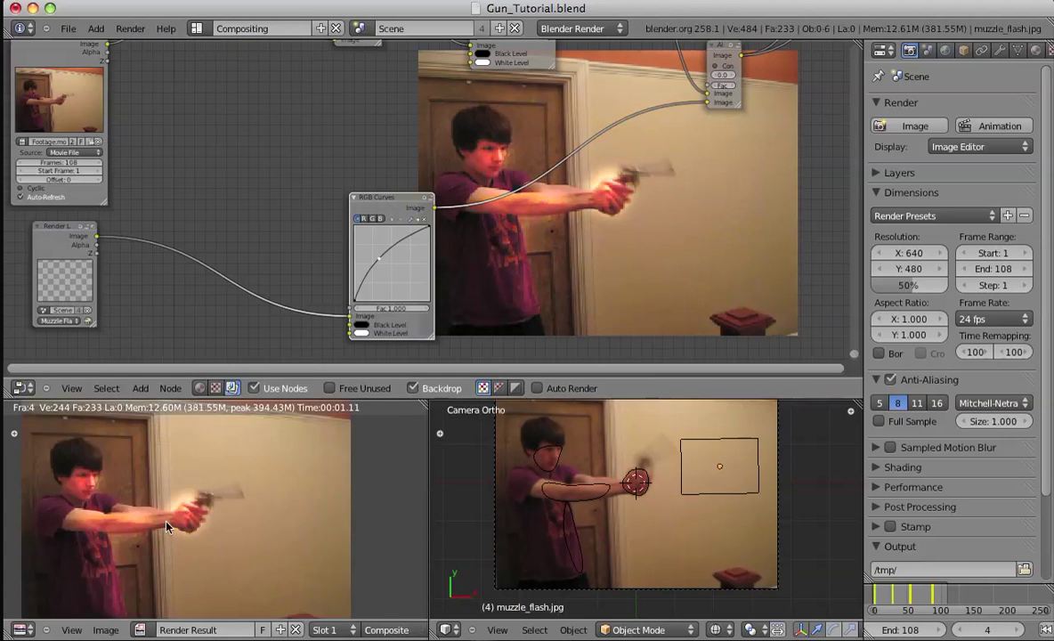
{"action": "middle_click_drag", "start_coordinate": [166, 521], "coordinate": [266, 510]}
{"action": "scroll", "coordinate": [266, 543], "scroll_direction": "up", "scroll_amount": 2}
{"action": "scroll", "coordinate": [261, 518], "scroll_direction": "down", "scroll_amount": 4}
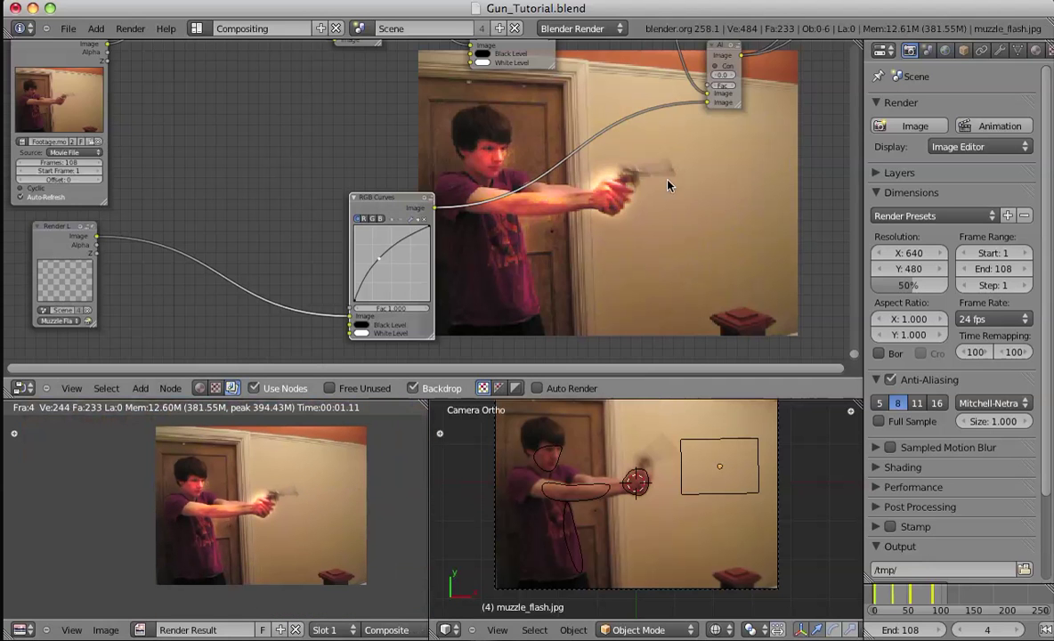
Move the Composite node up and to the left in the node layout, away from the second AlphaOver node.
{"action": "scroll", "coordinate": [664, 187], "scroll_direction": "down", "scroll_amount": 1}
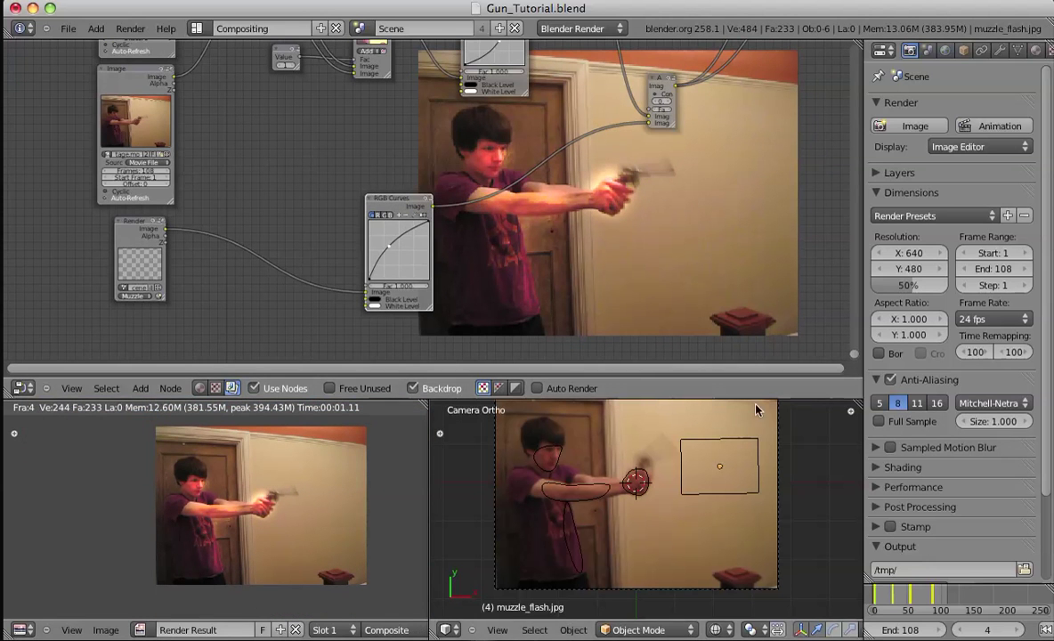
{"action": "right_click", "coordinate": [717, 450]}
{"action": "key", "text": "a"}
{"action": "scroll", "coordinate": [685, 280], "scroll_direction": "right", "scroll_amount": 2}
{"action": "middle_click_drag", "start_coordinate": [560, 264], "coordinate": [528, 368]}
{"action": "scroll", "coordinate": [445, 318], "scroll_direction": "down", "scroll_amount": 1}
{"action": "middle_click_drag", "start_coordinate": [433, 318], "coordinate": [363, 360]}
{"action": "scroll", "coordinate": [454, 307], "scroll_direction": "down", "scroll_amount": 1}
{"action": "middle_click_drag", "start_coordinate": [461, 294], "coordinate": [448, 301]}
{"action": "left_click_drag", "start_coordinate": [575, 149], "coordinate": [520, 97]}
{"action": "middle_click_drag", "start_coordinate": [349, 330], "coordinate": [465, 221]}
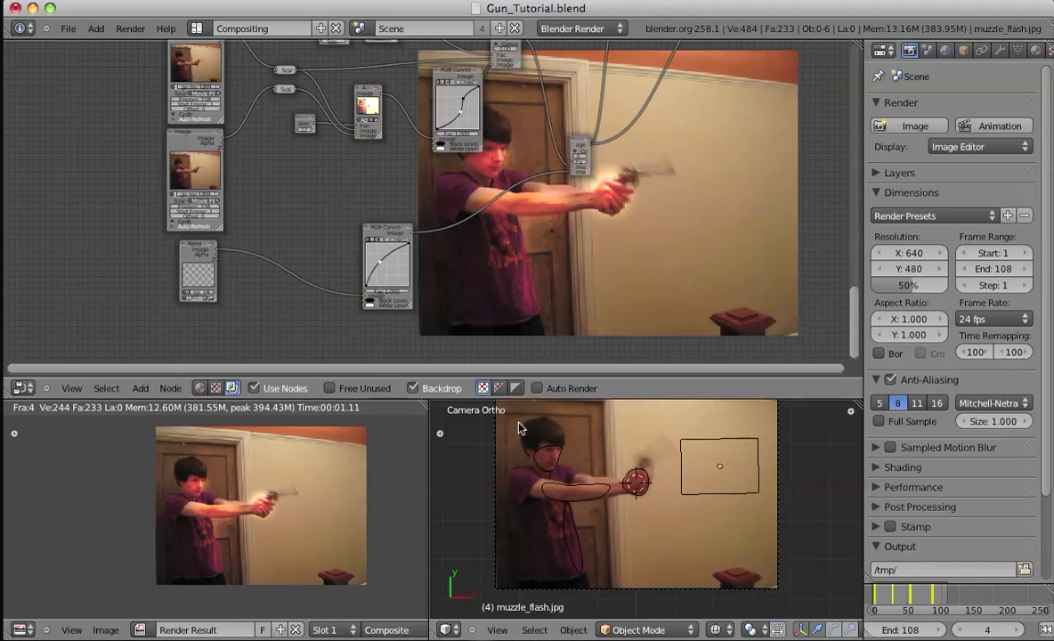
Inspect the glow around the hand in the frame 4 render, and collapse the muzzle flash's RGB Curves node.
{"action": "scroll", "coordinate": [343, 456], "scroll_direction": "up", "scroll_amount": 4}
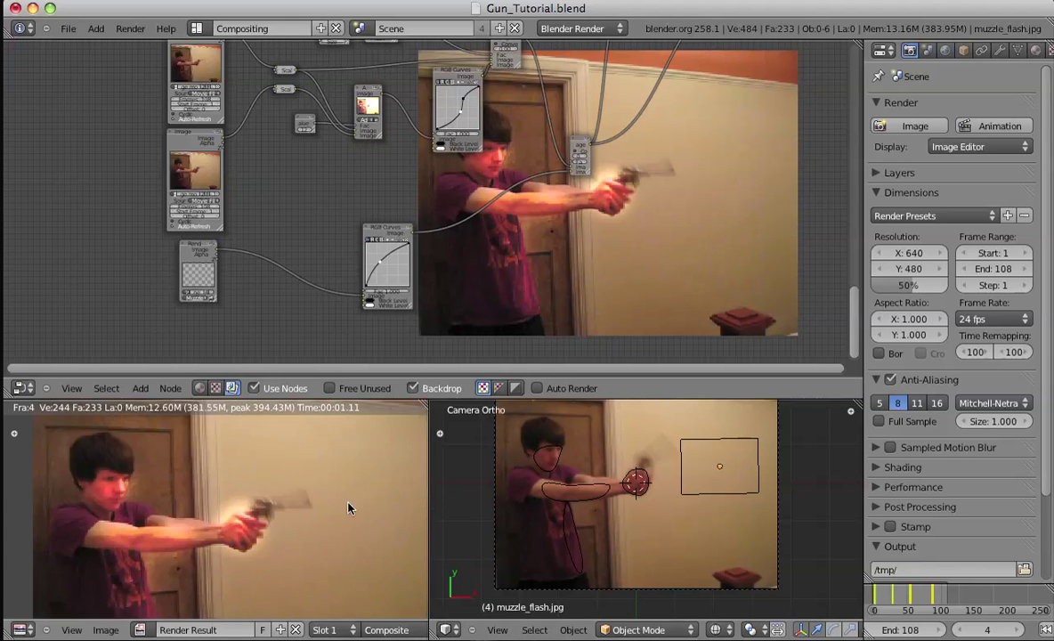
{"action": "scroll", "coordinate": [267, 535], "scroll_direction": "up", "scroll_amount": 7}
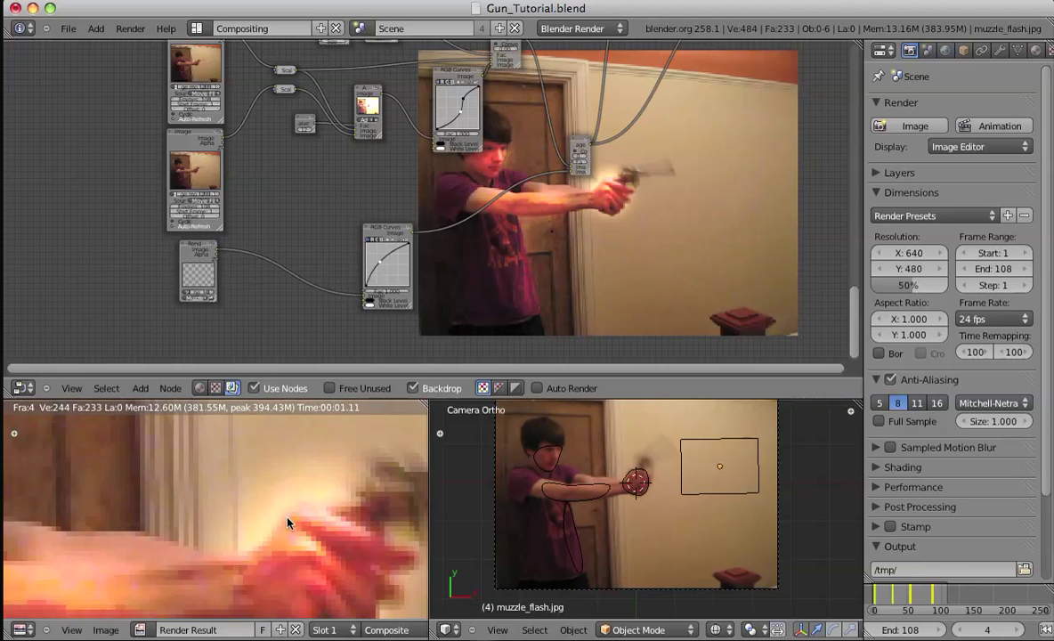
{"action": "scroll", "coordinate": [222, 464], "scroll_direction": "down", "scroll_amount": 8}
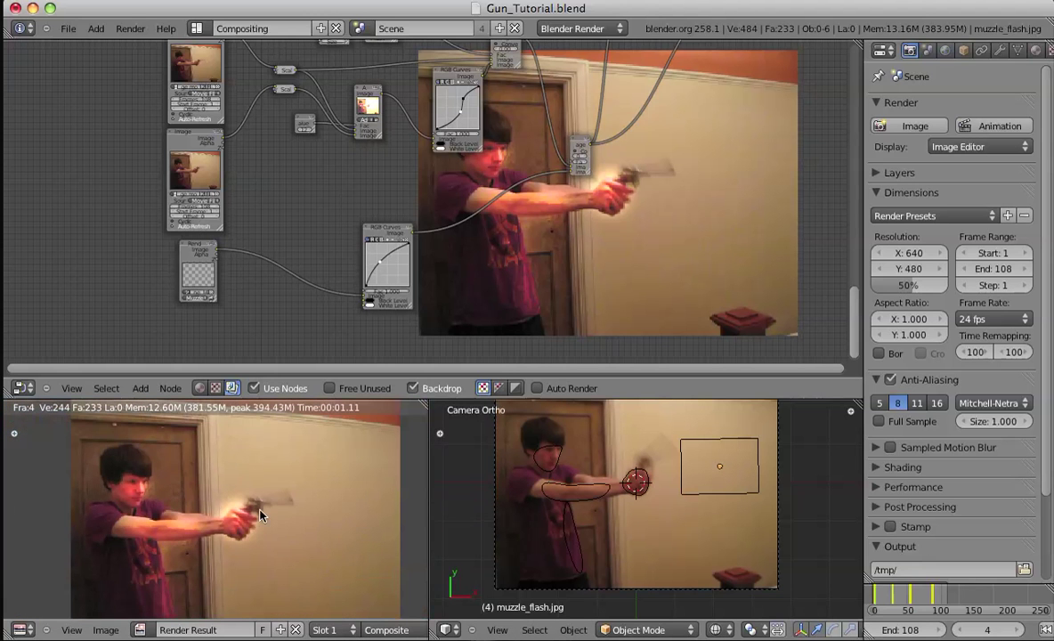
{"action": "scroll", "coordinate": [228, 484], "scroll_direction": "down", "scroll_amount": 1}
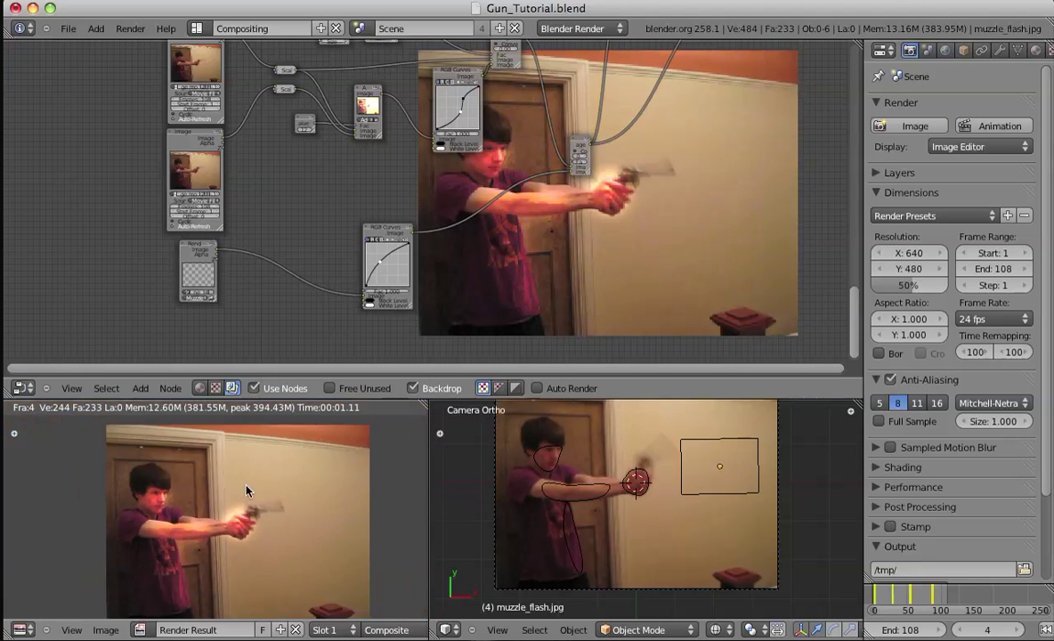
{"action": "left_click", "coordinate": [367, 228]}
{"action": "middle_click_drag", "start_coordinate": [461, 209], "coordinate": [411, 207]}
{"action": "scroll", "coordinate": [450, 222], "scroll_direction": "down", "scroll_amount": 2}
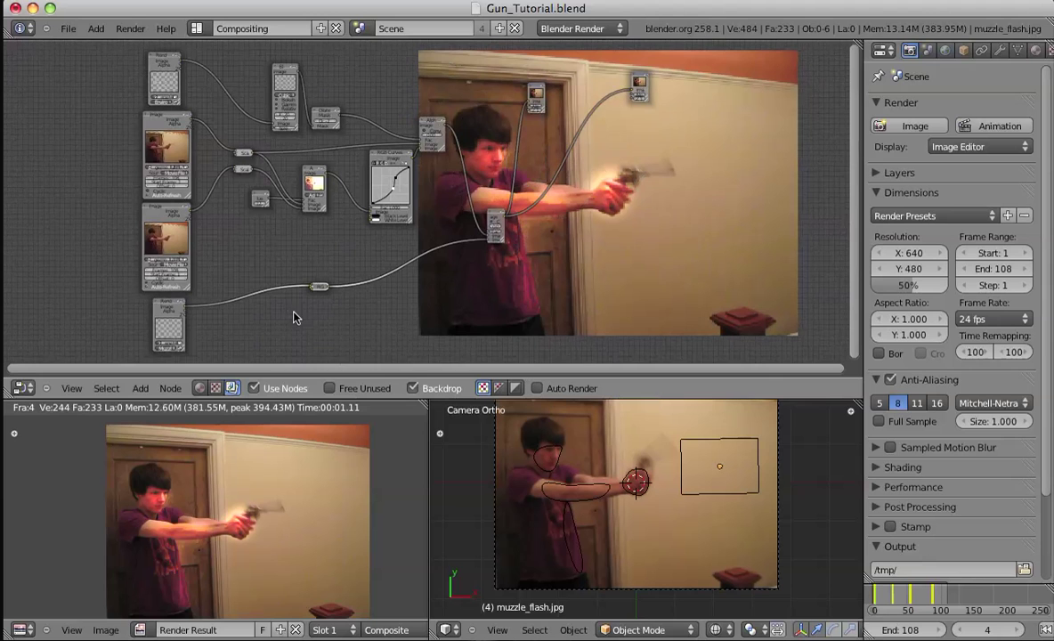